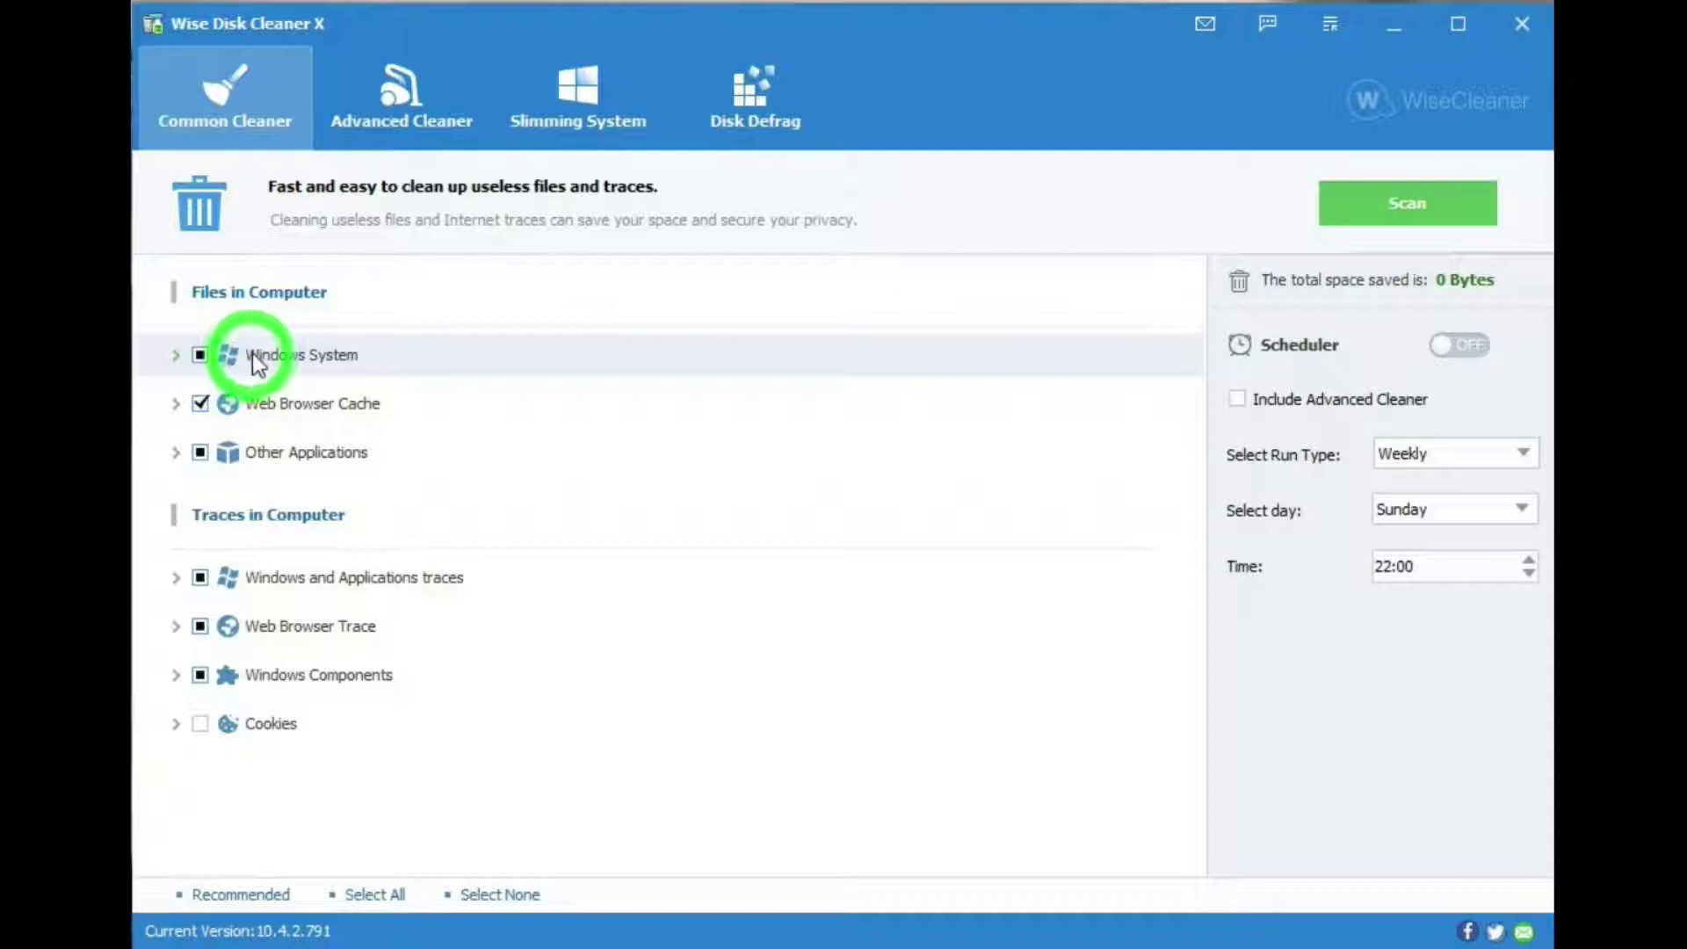
# Step: Expand and collapse Windows System, Web Browser Cache and Other Applications to inspect their items
pyautogui.click(176, 356)
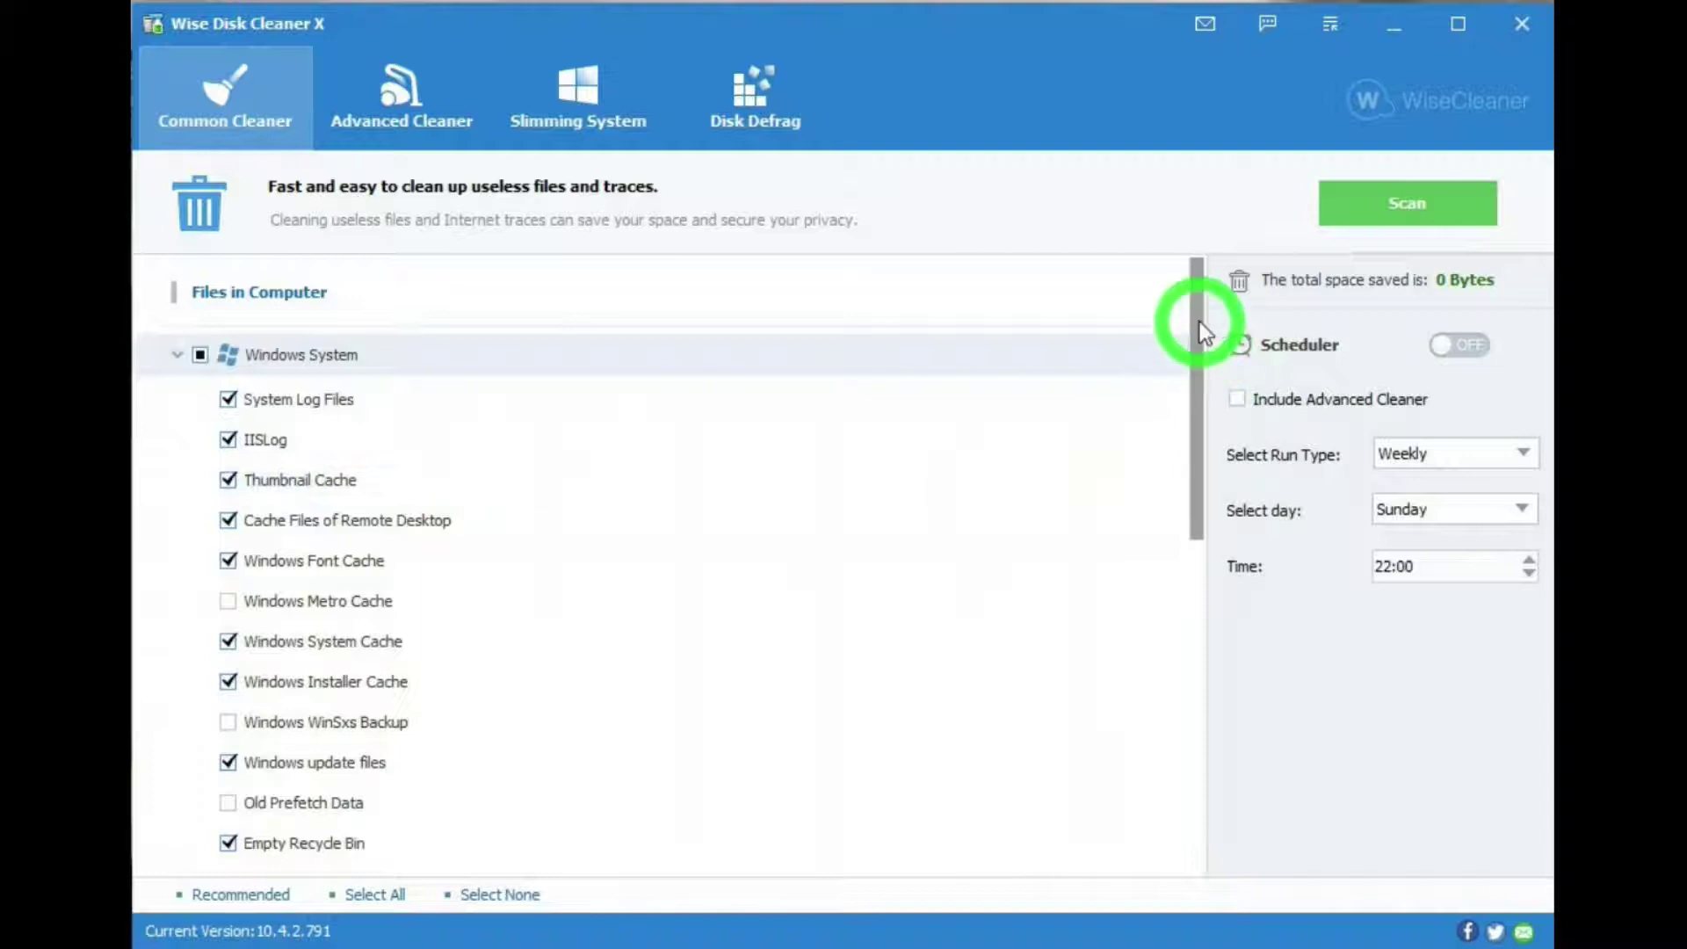
pyautogui.moveTo(1198, 323); pyautogui.dragTo(1142, 320)
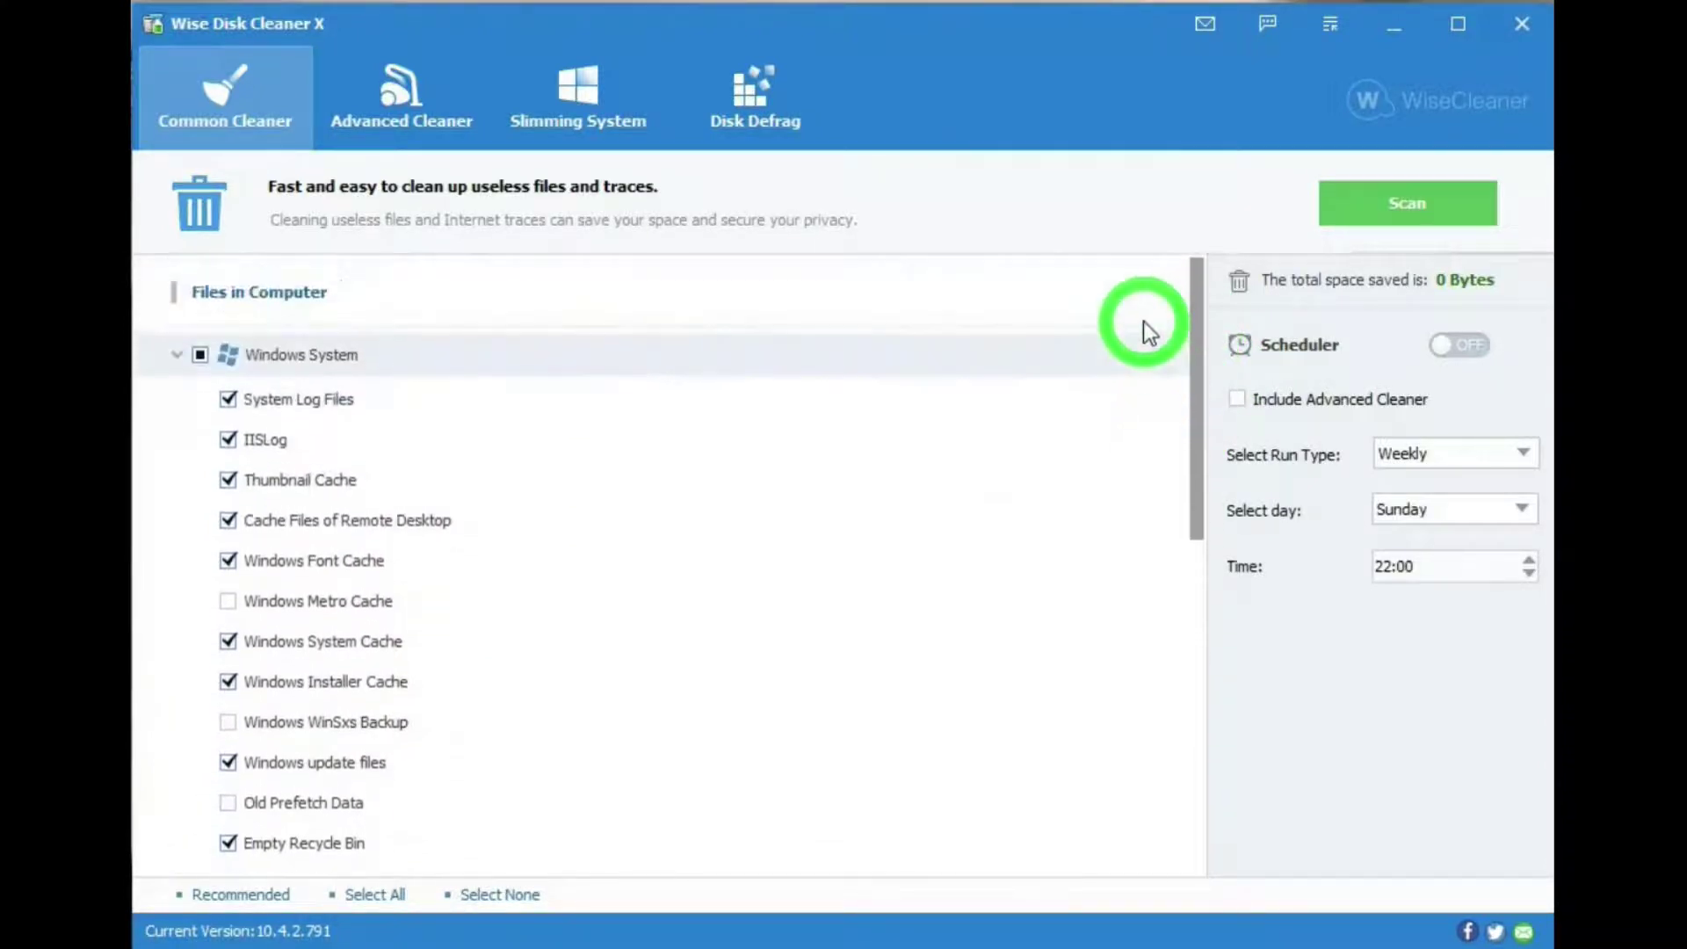
pyautogui.click(177, 355)
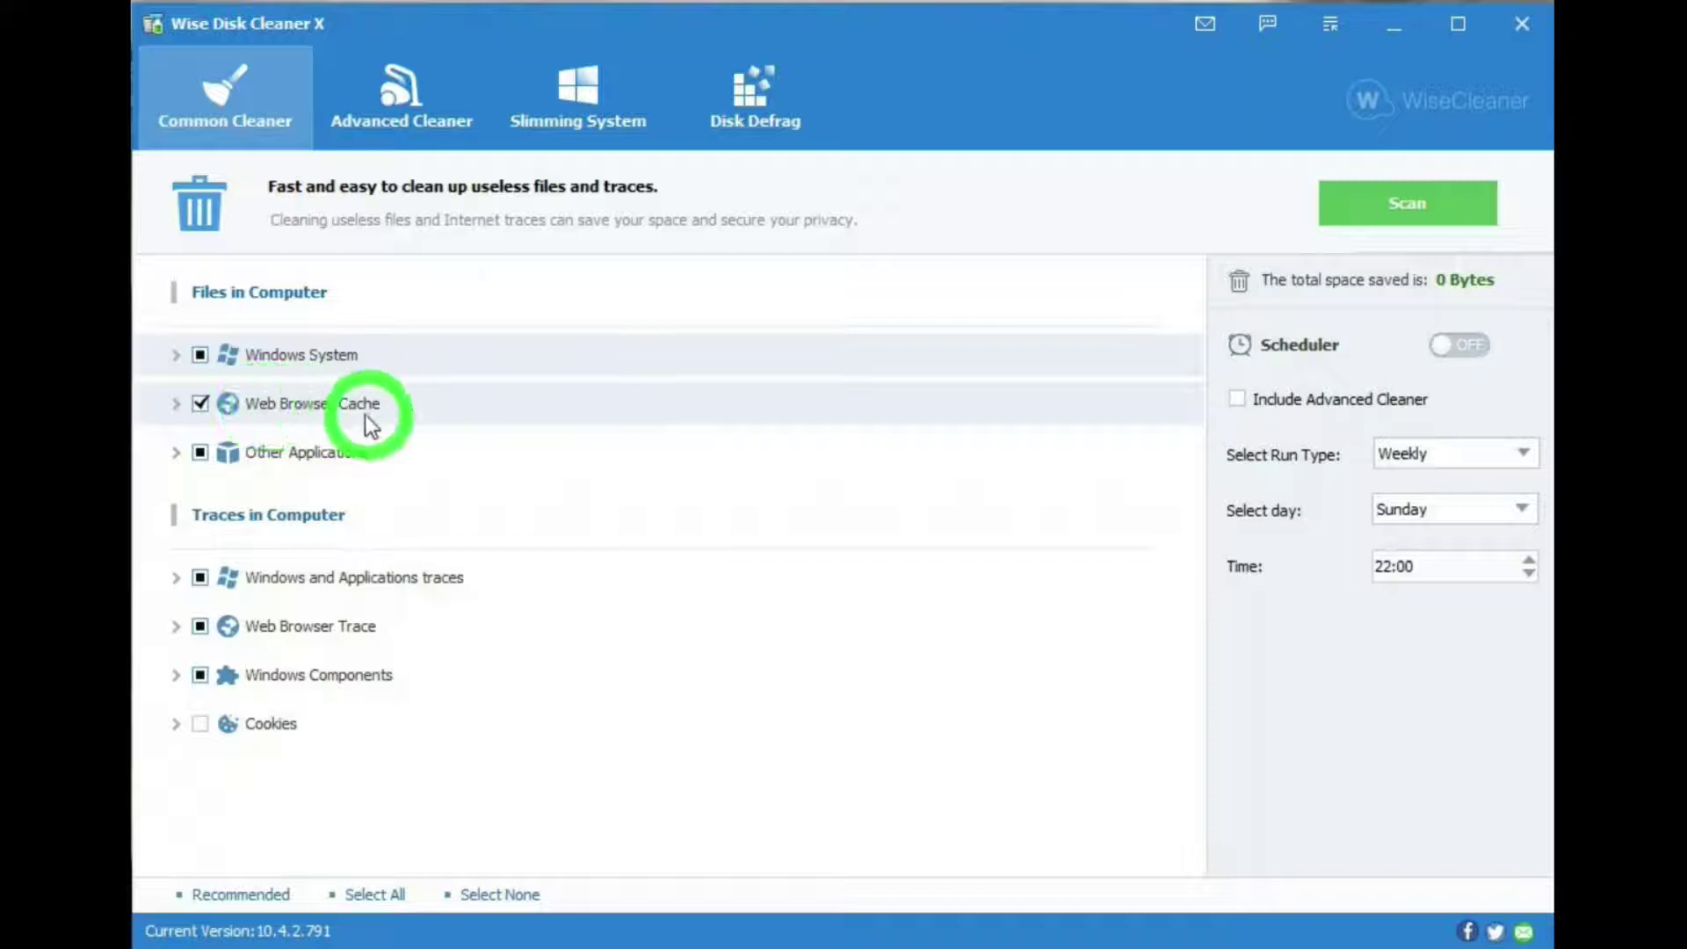
pyautogui.click(176, 403)
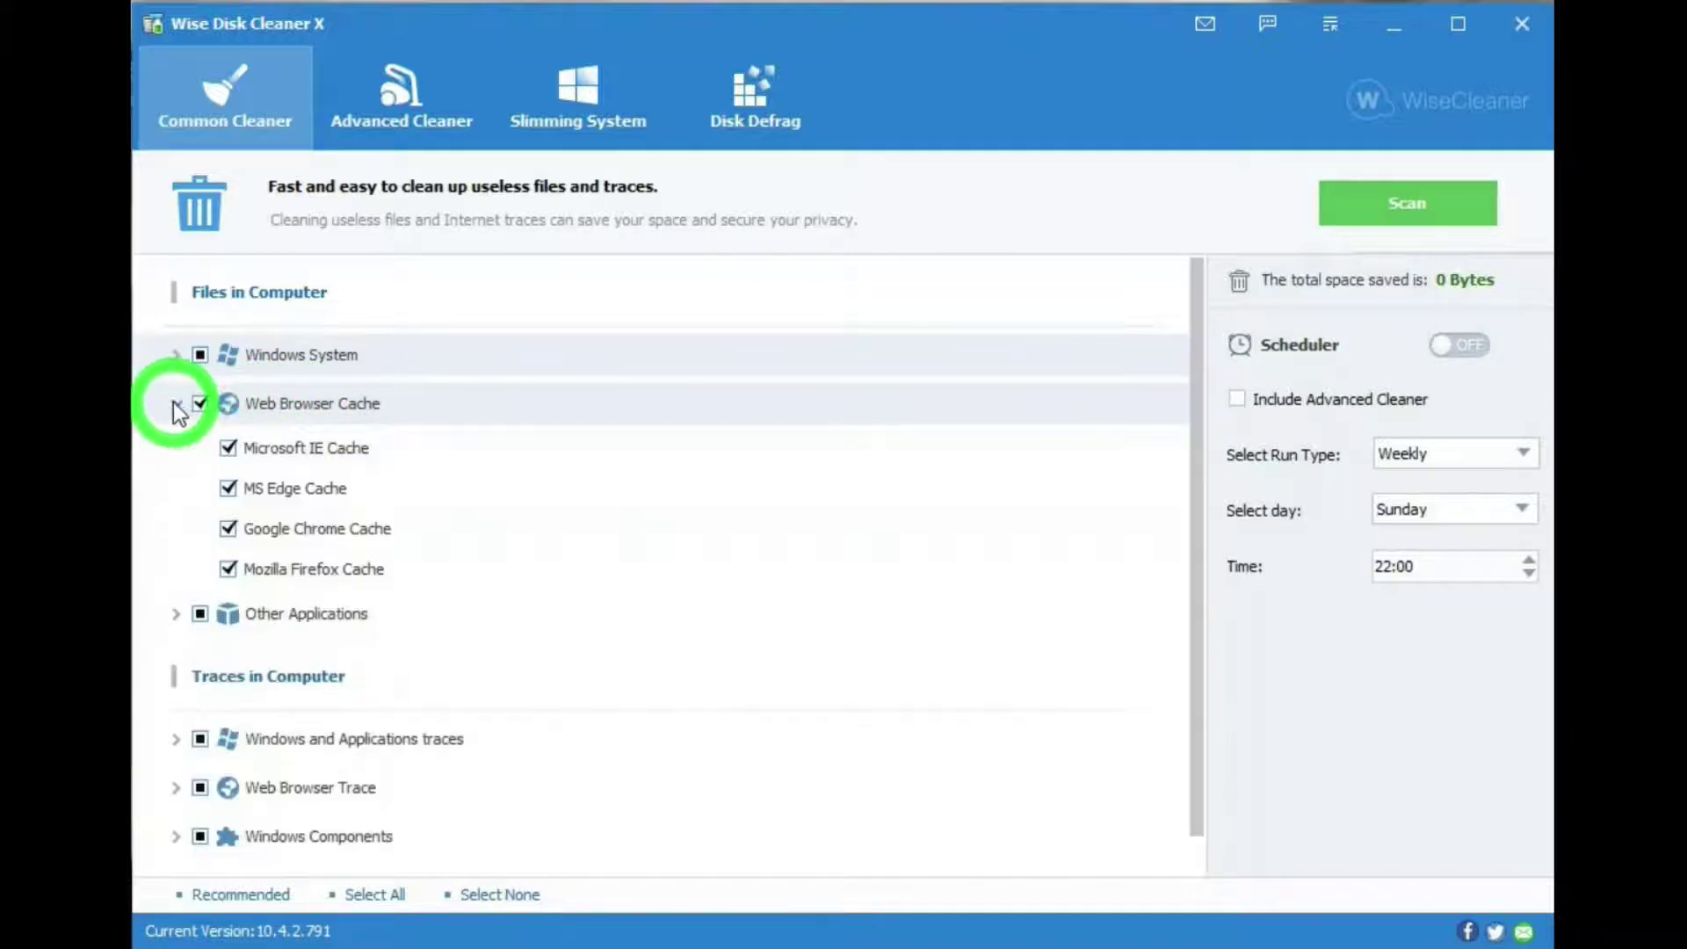
pyautogui.click(177, 406)
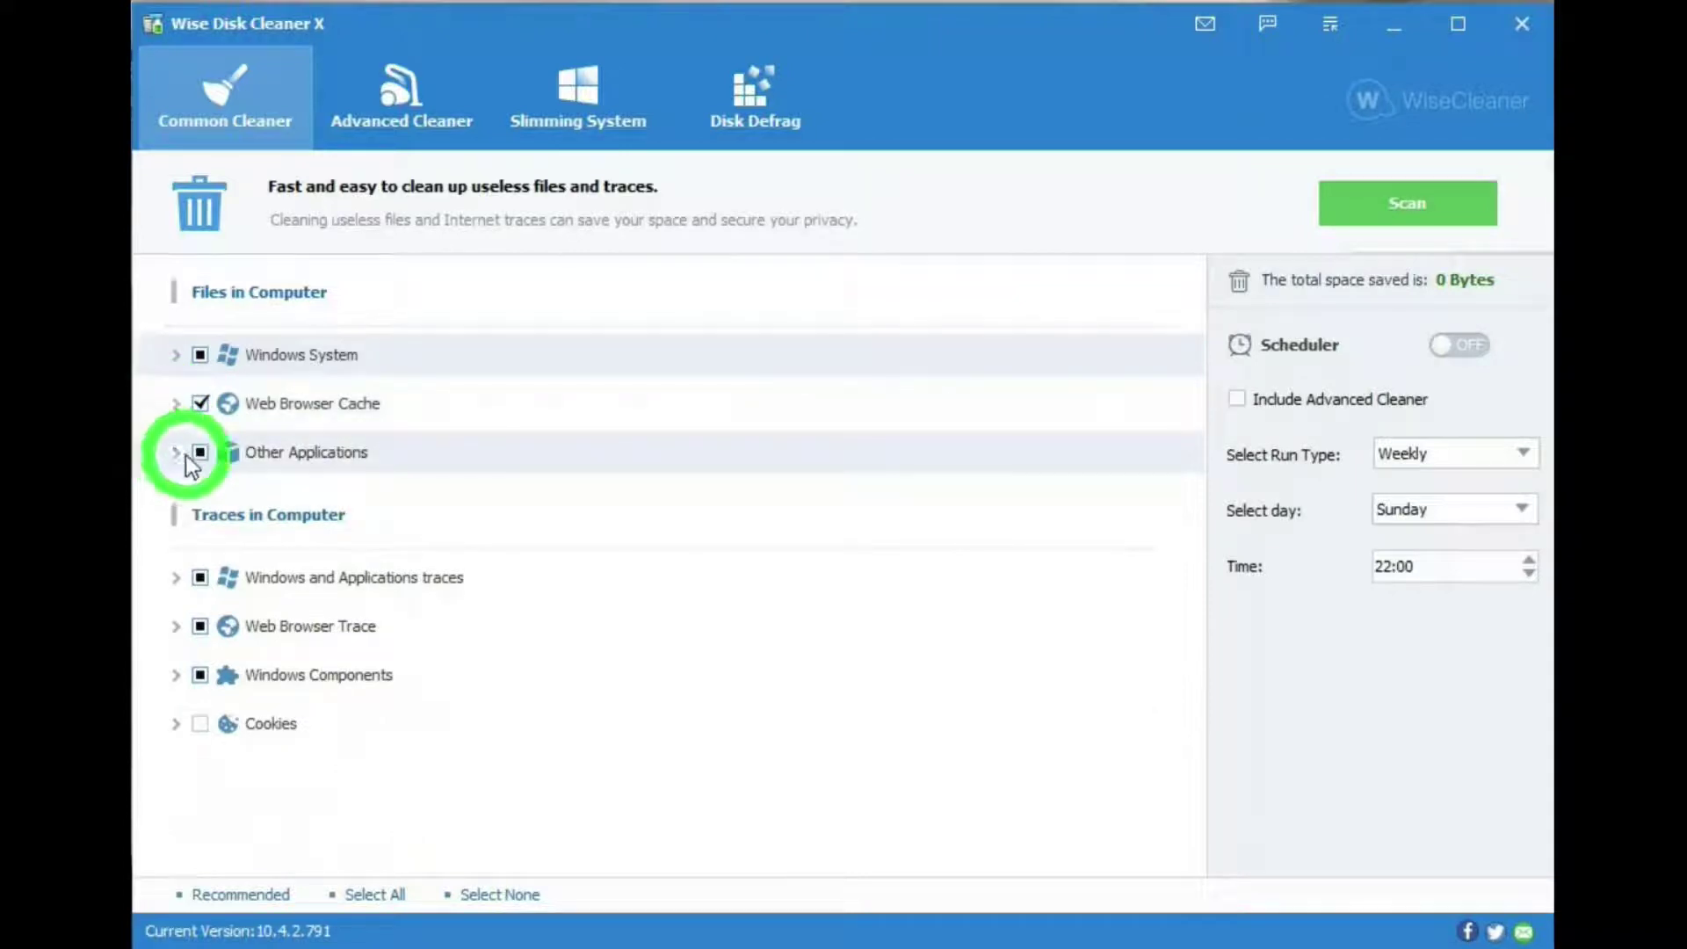
pyautogui.click(180, 453)
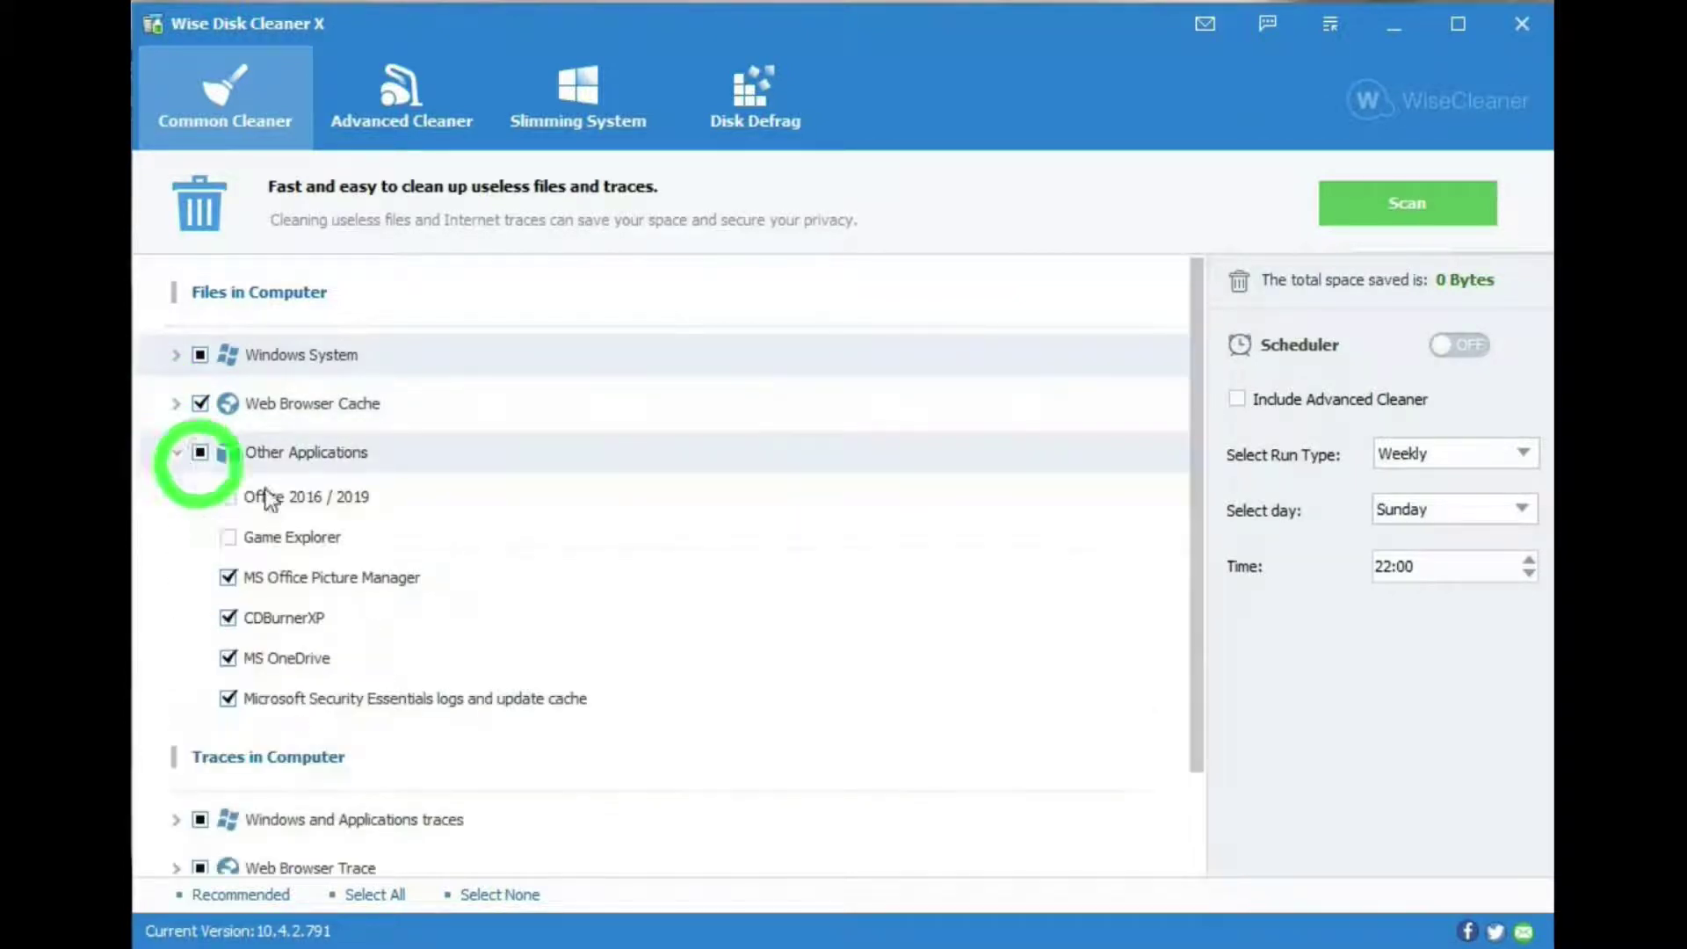
pyautogui.click(178, 453)
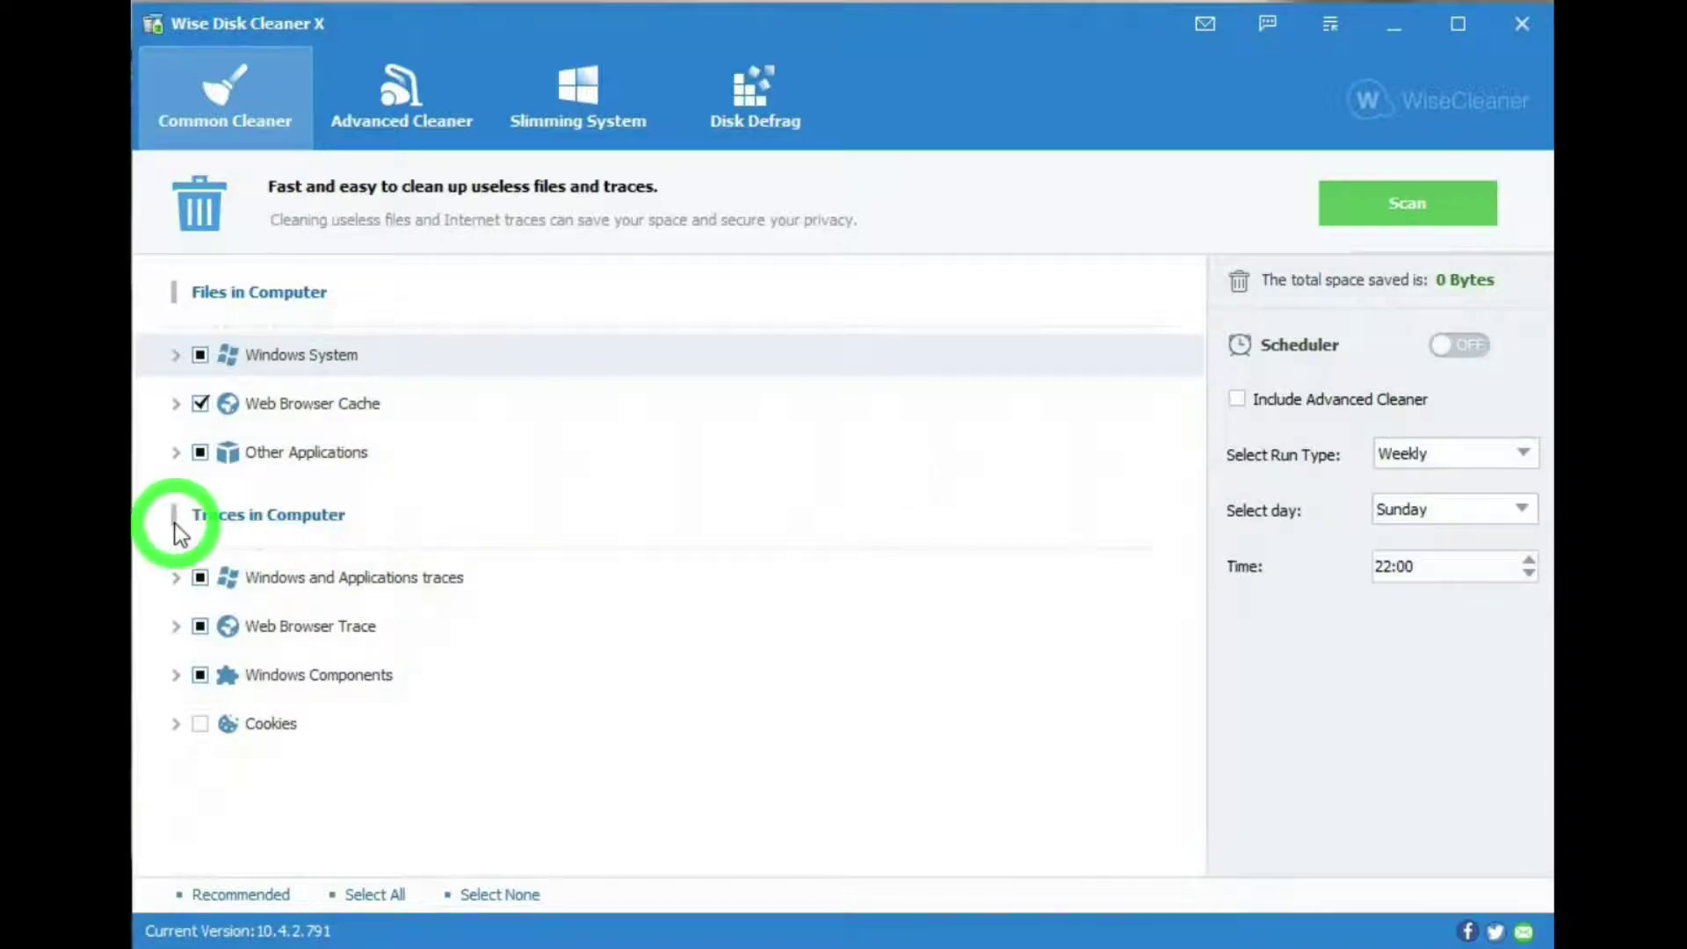
# Step: Inspect the items in Windows and Applications traces, Web Browser Trace and Windows Components
pyautogui.click(176, 580)
pyautogui.click(176, 580)
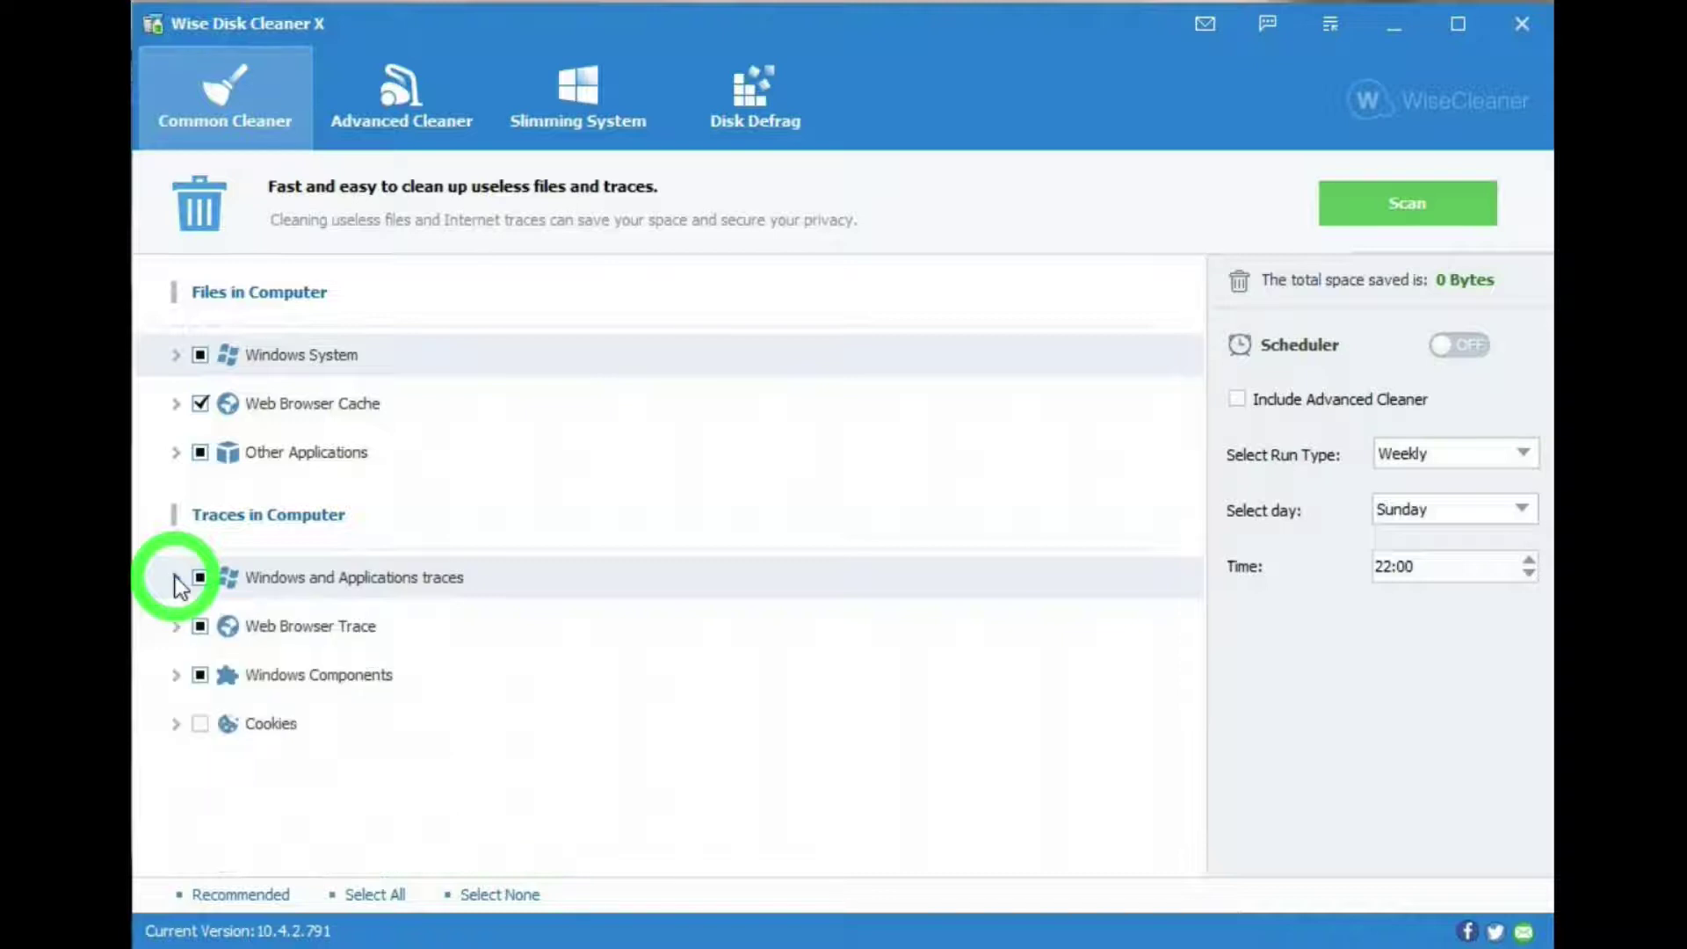
pyautogui.click(177, 627)
pyautogui.click(177, 627)
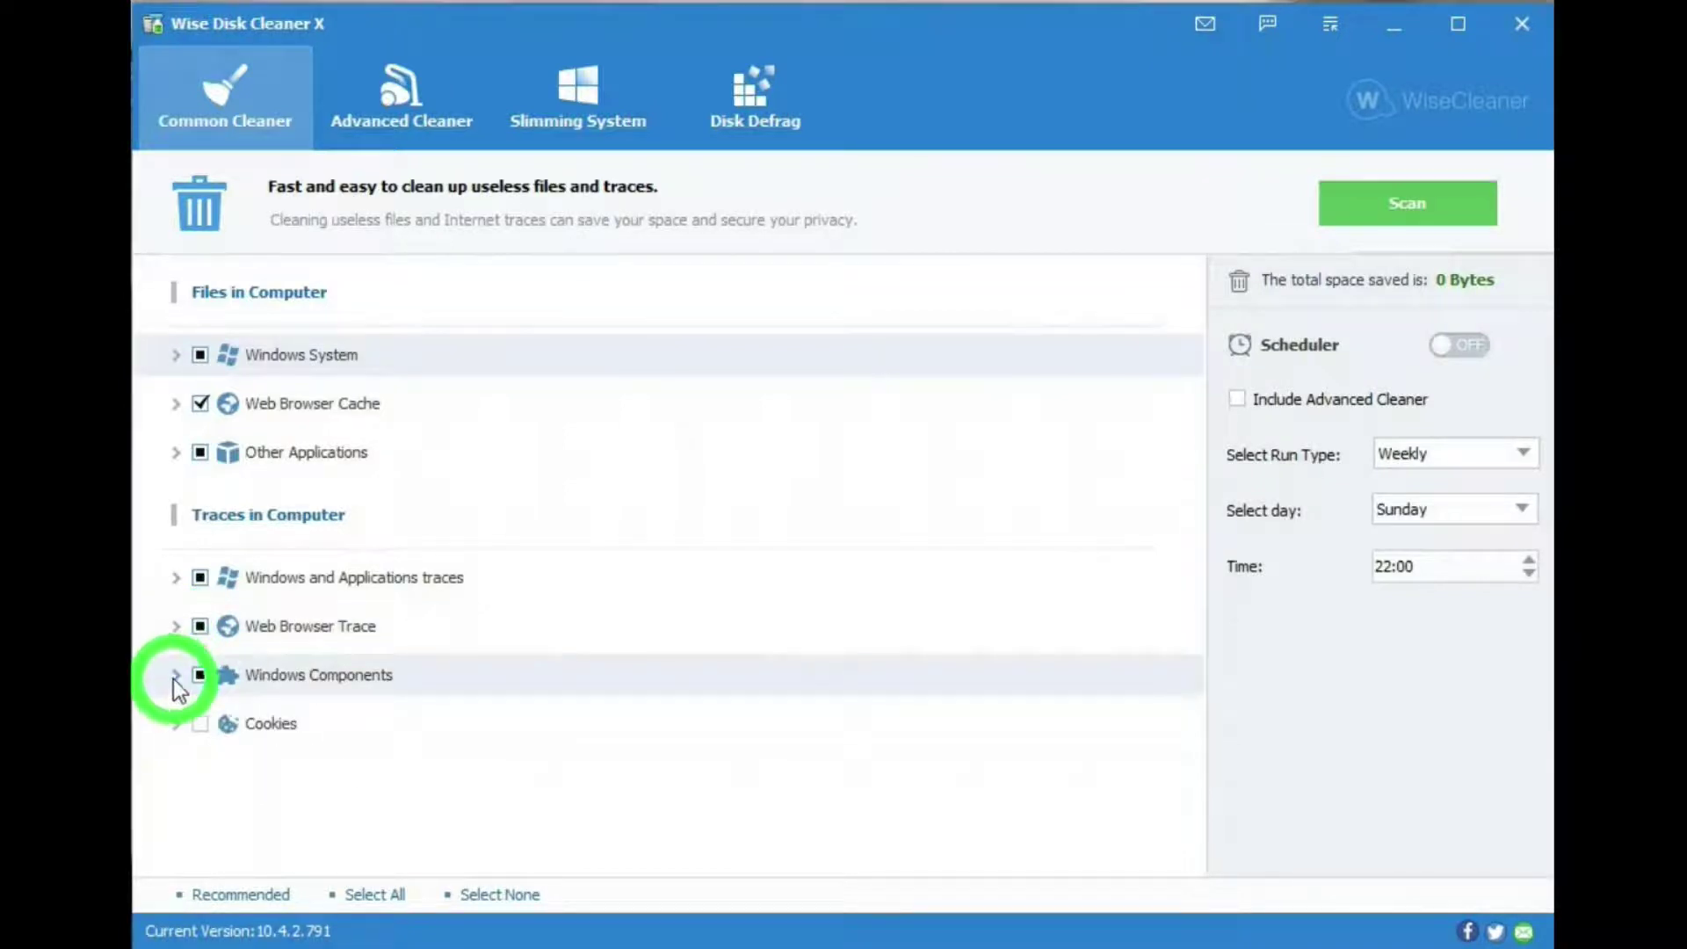
pyautogui.click(178, 685)
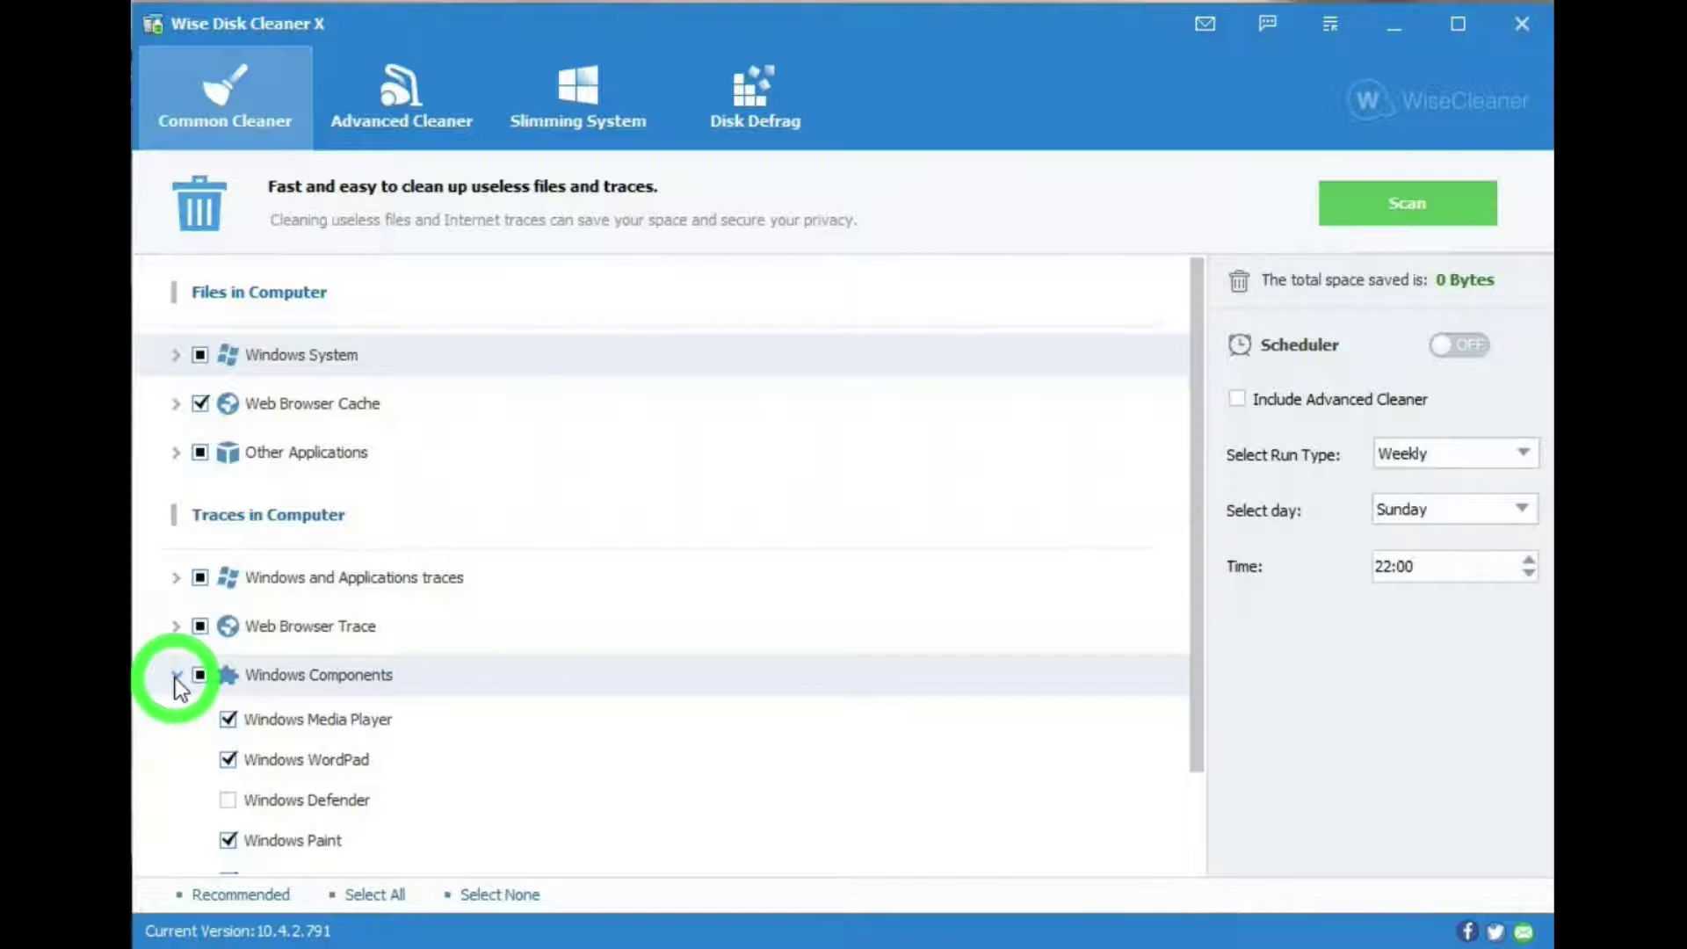
pyautogui.click(177, 684)
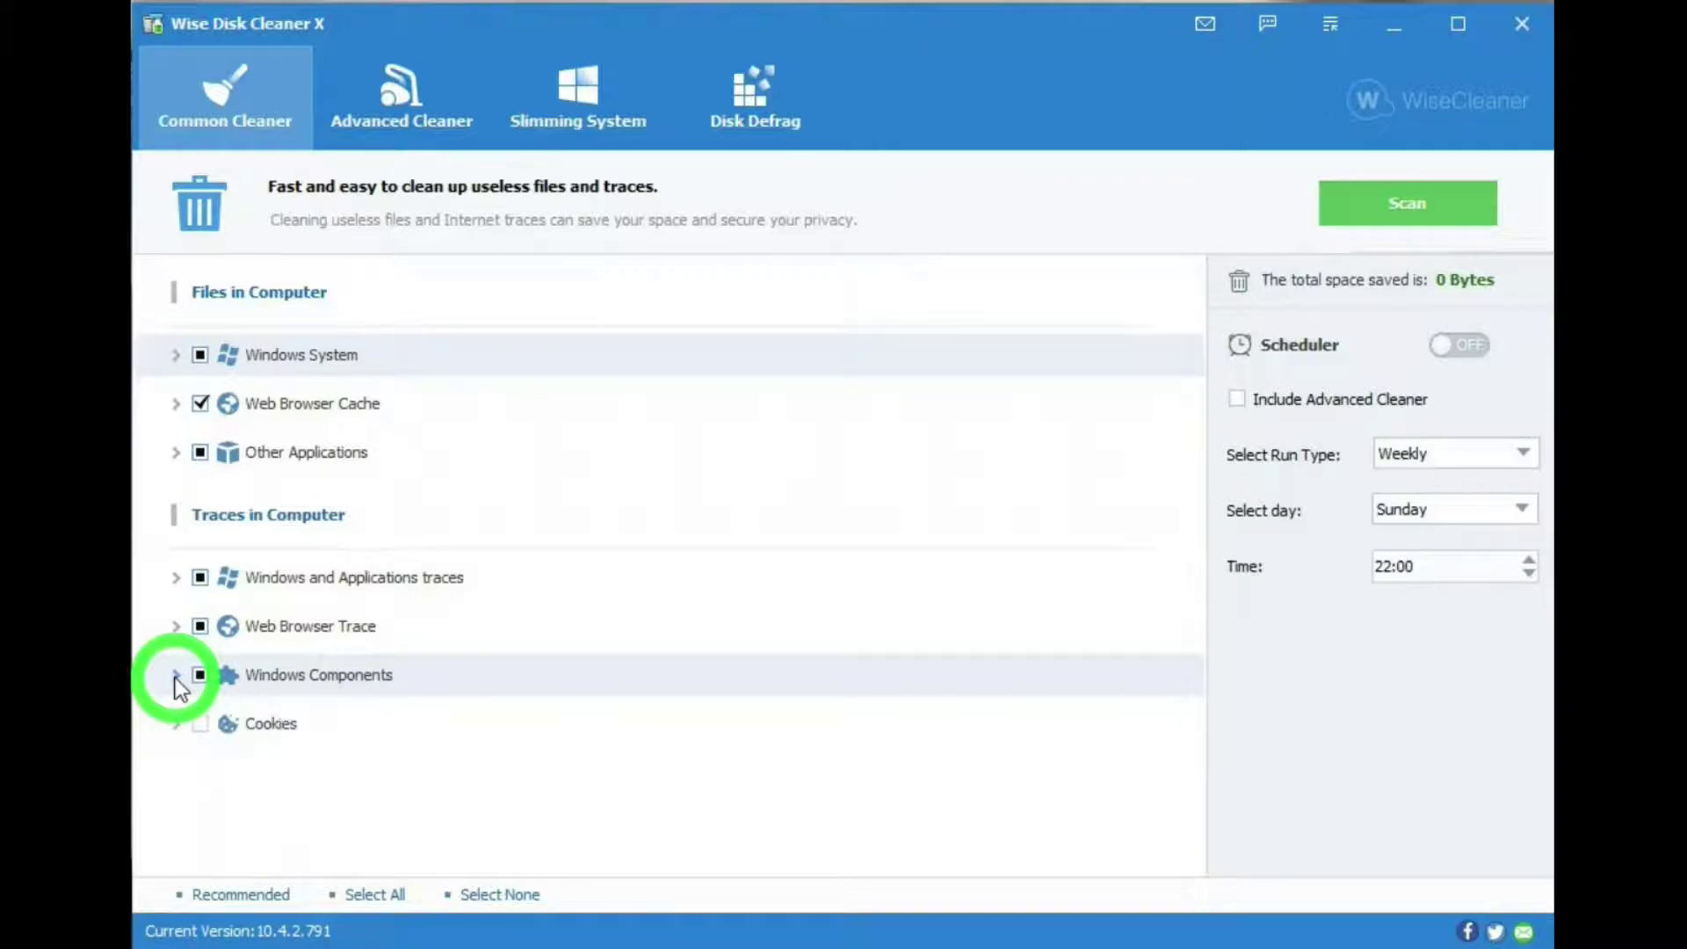
# Step: Check the Cookies items, then scan and clean the junk, saving 1.84 GB total
pyautogui.click(178, 723)
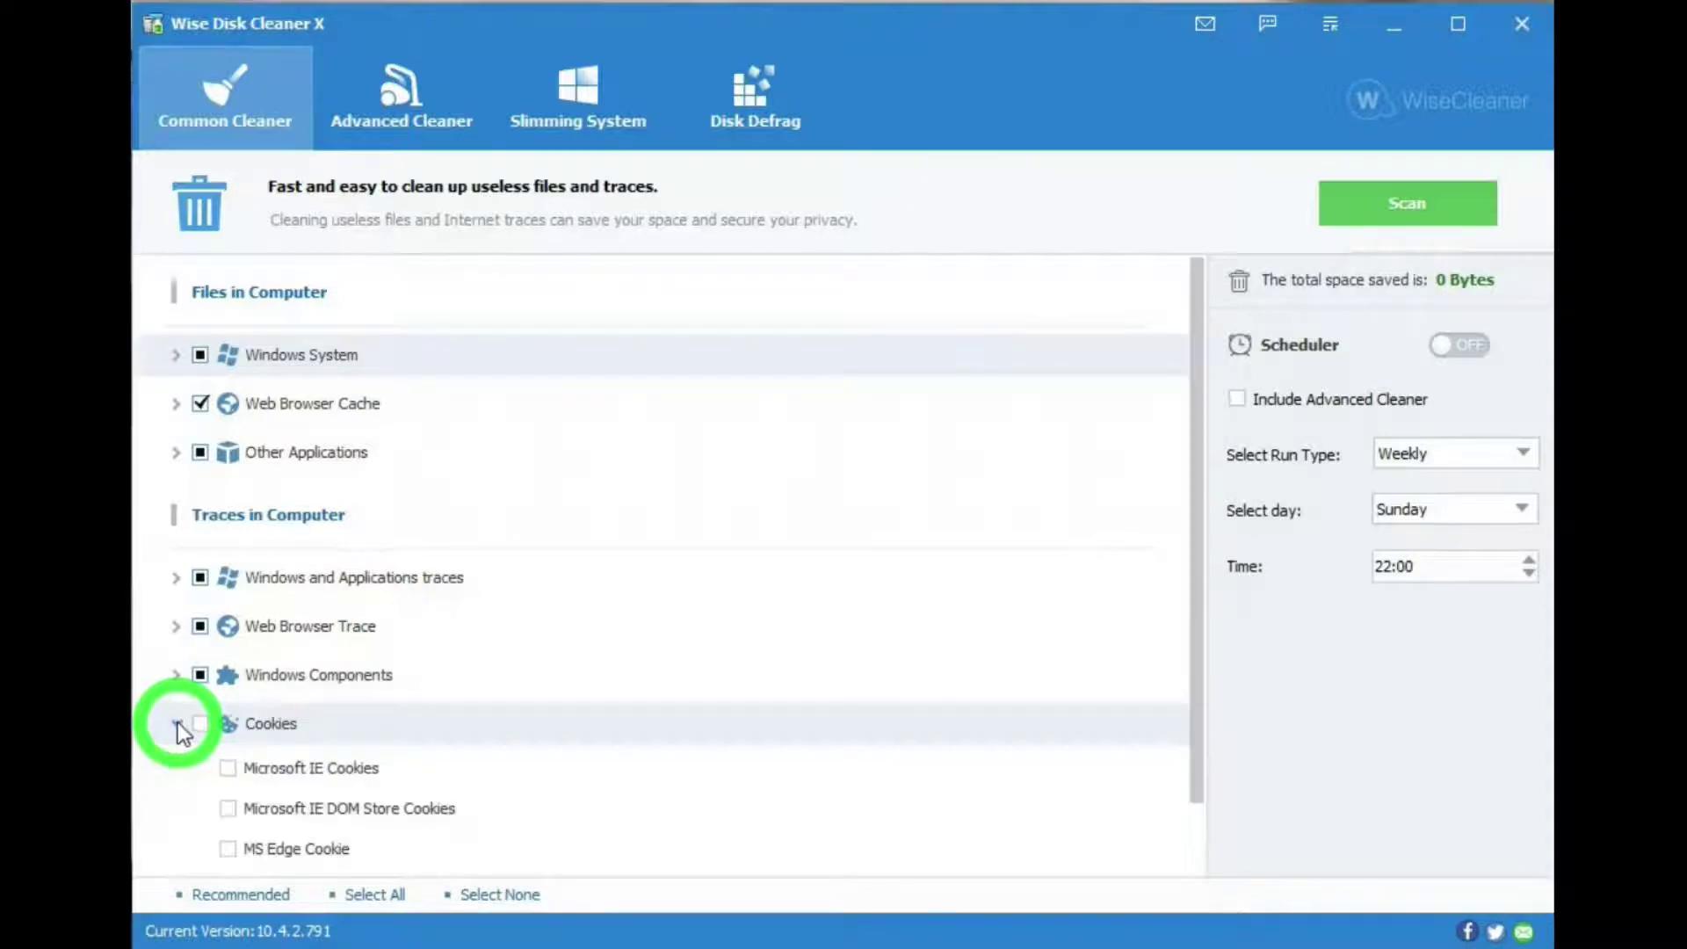
pyautogui.click(177, 724)
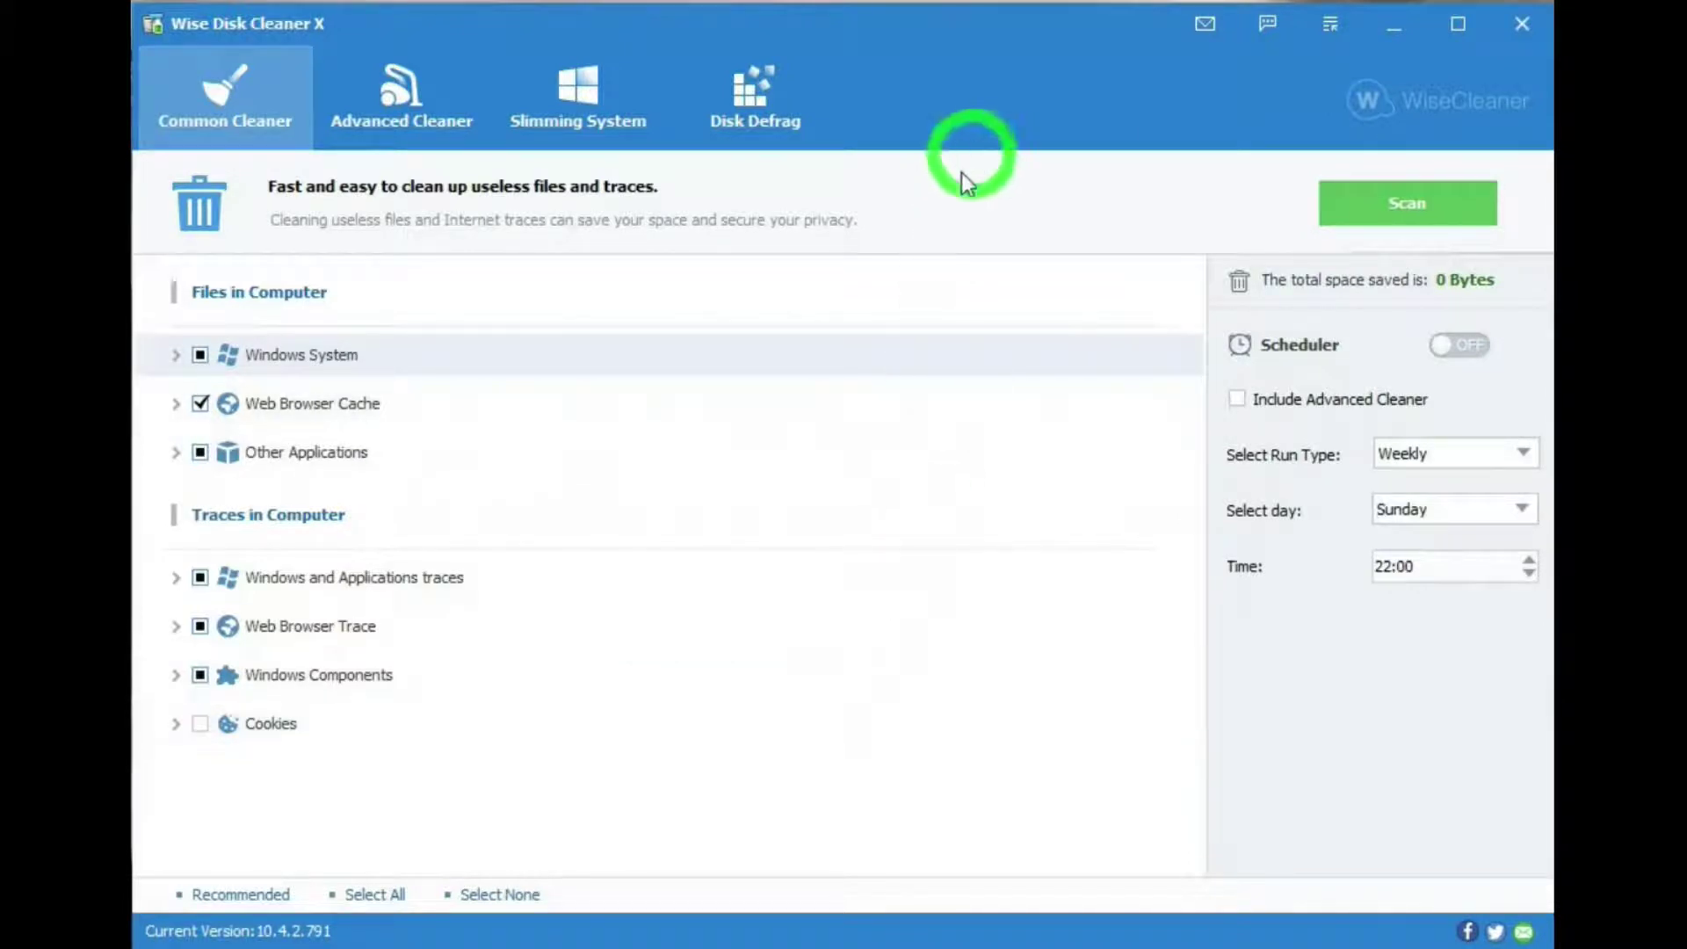
pyautogui.click(1408, 206)
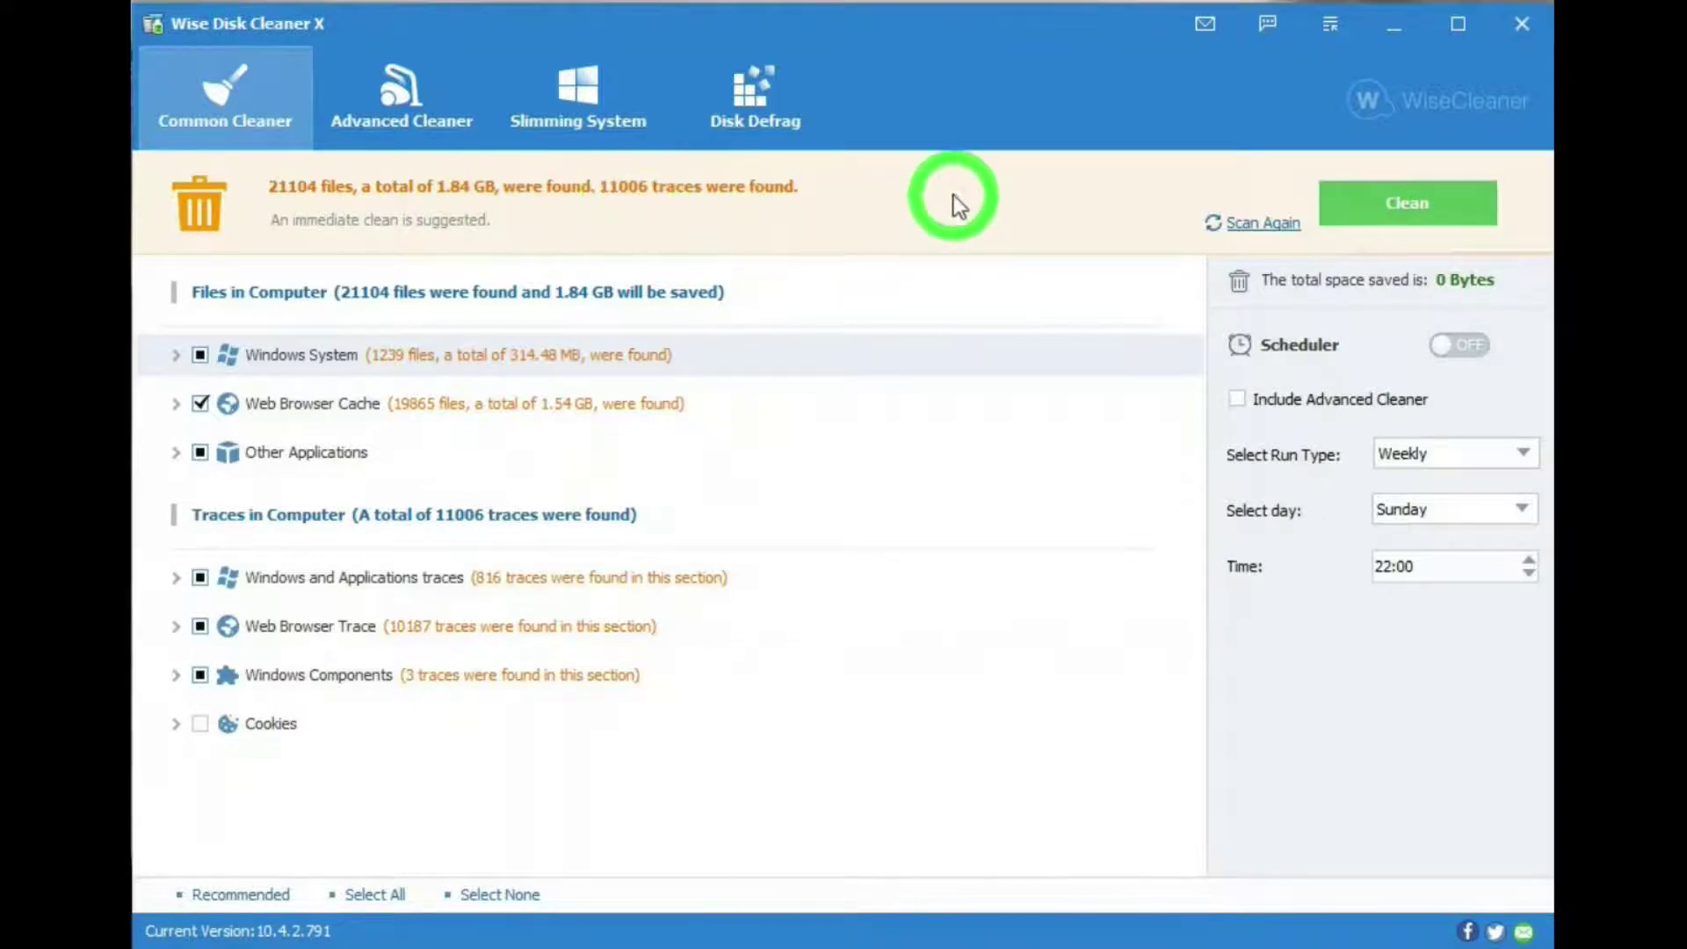
pyautogui.click(1458, 203)
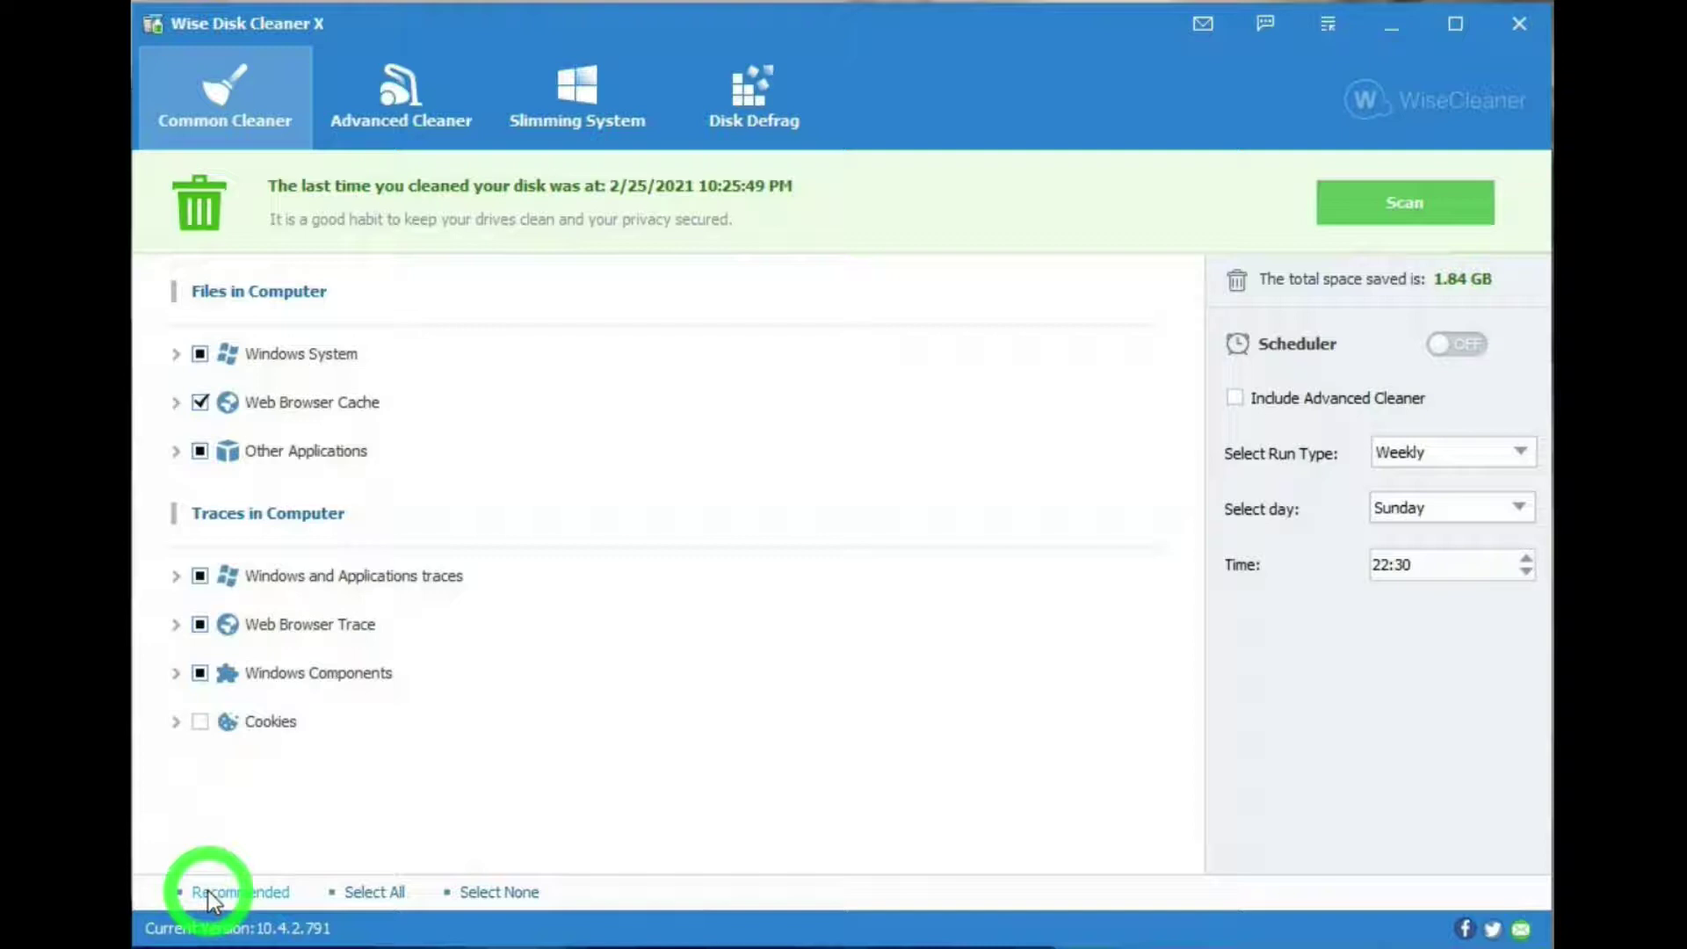
pyautogui.click(381, 889)
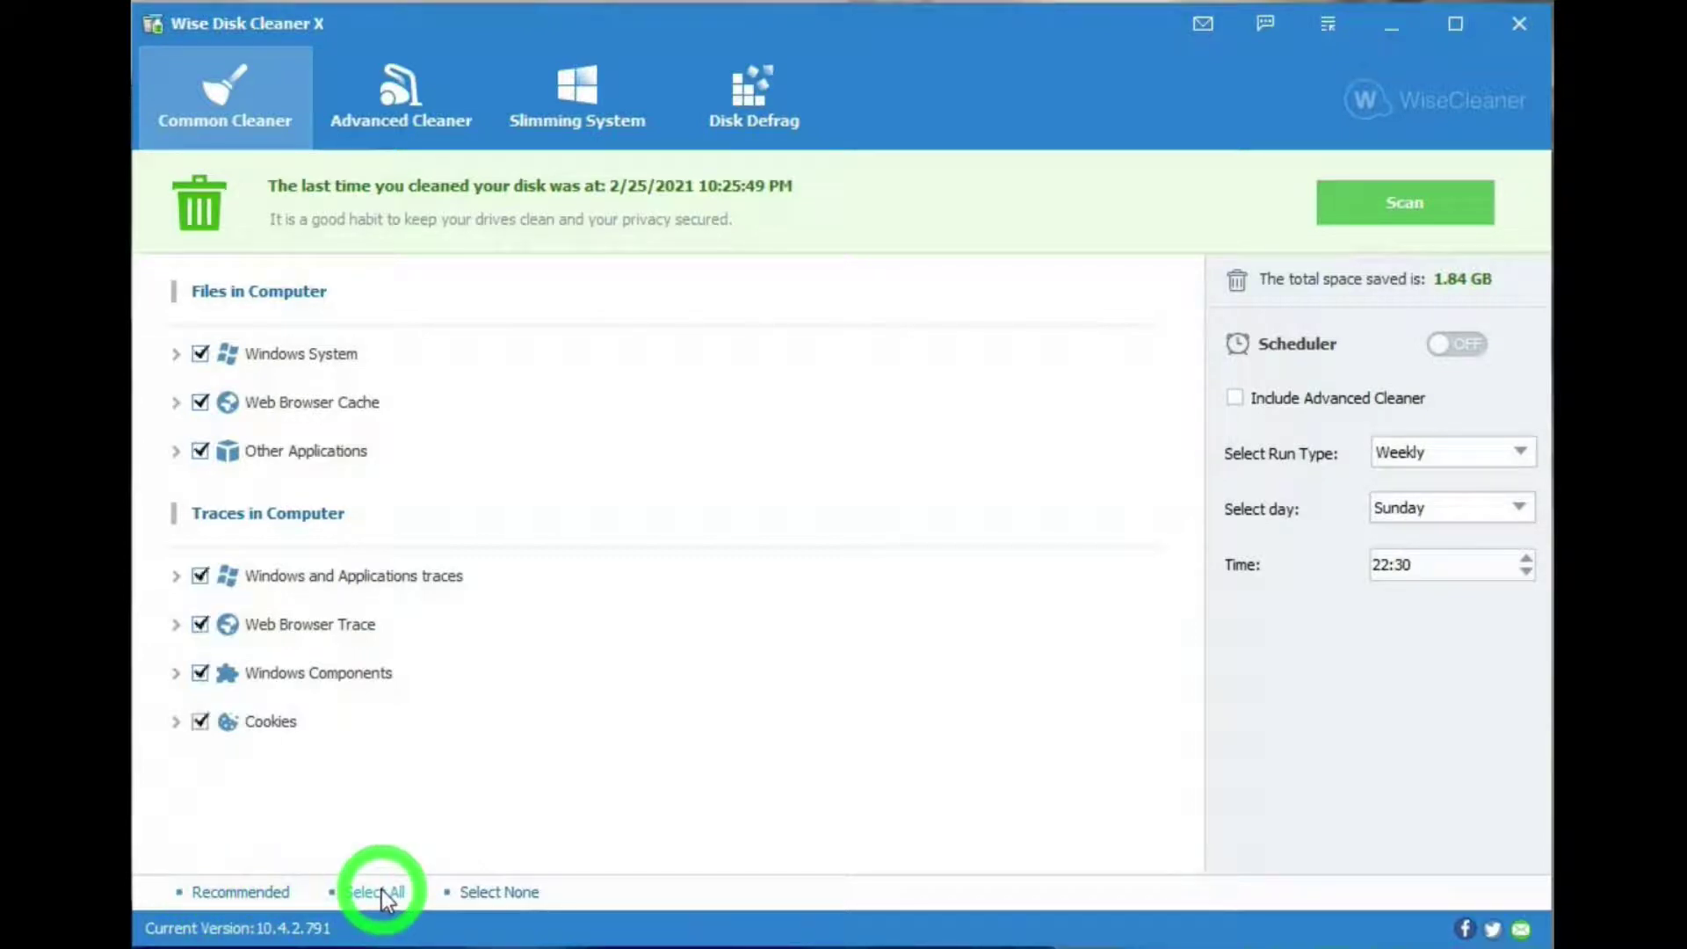
pyautogui.click(476, 893)
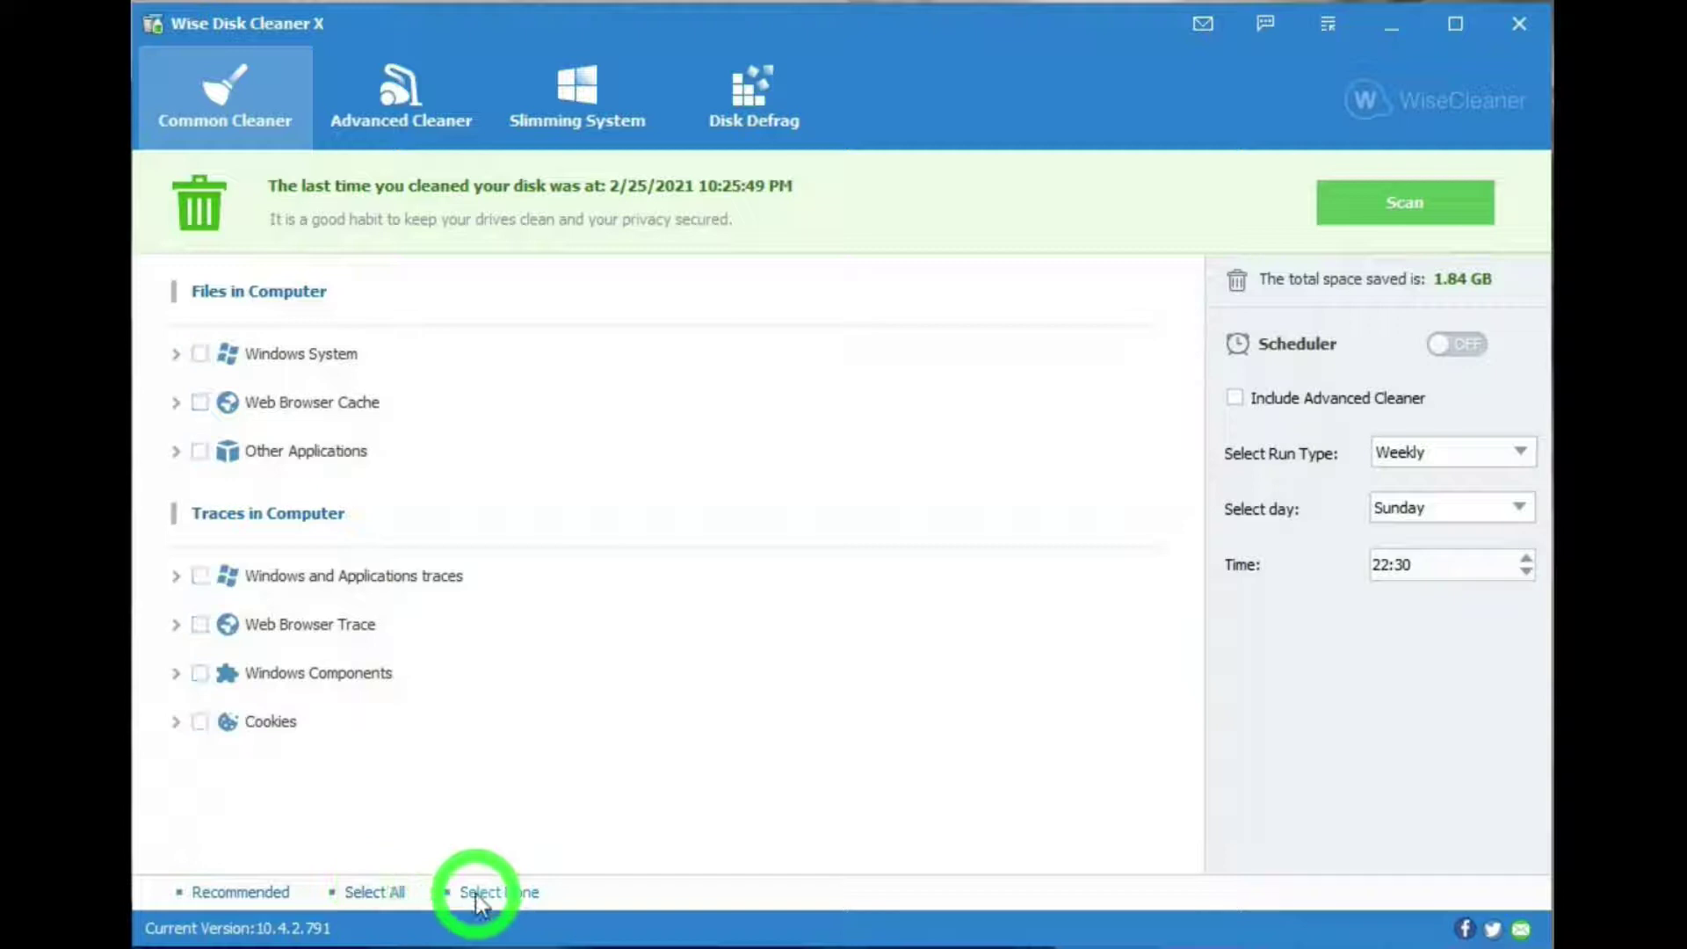
pyautogui.click(211, 891)
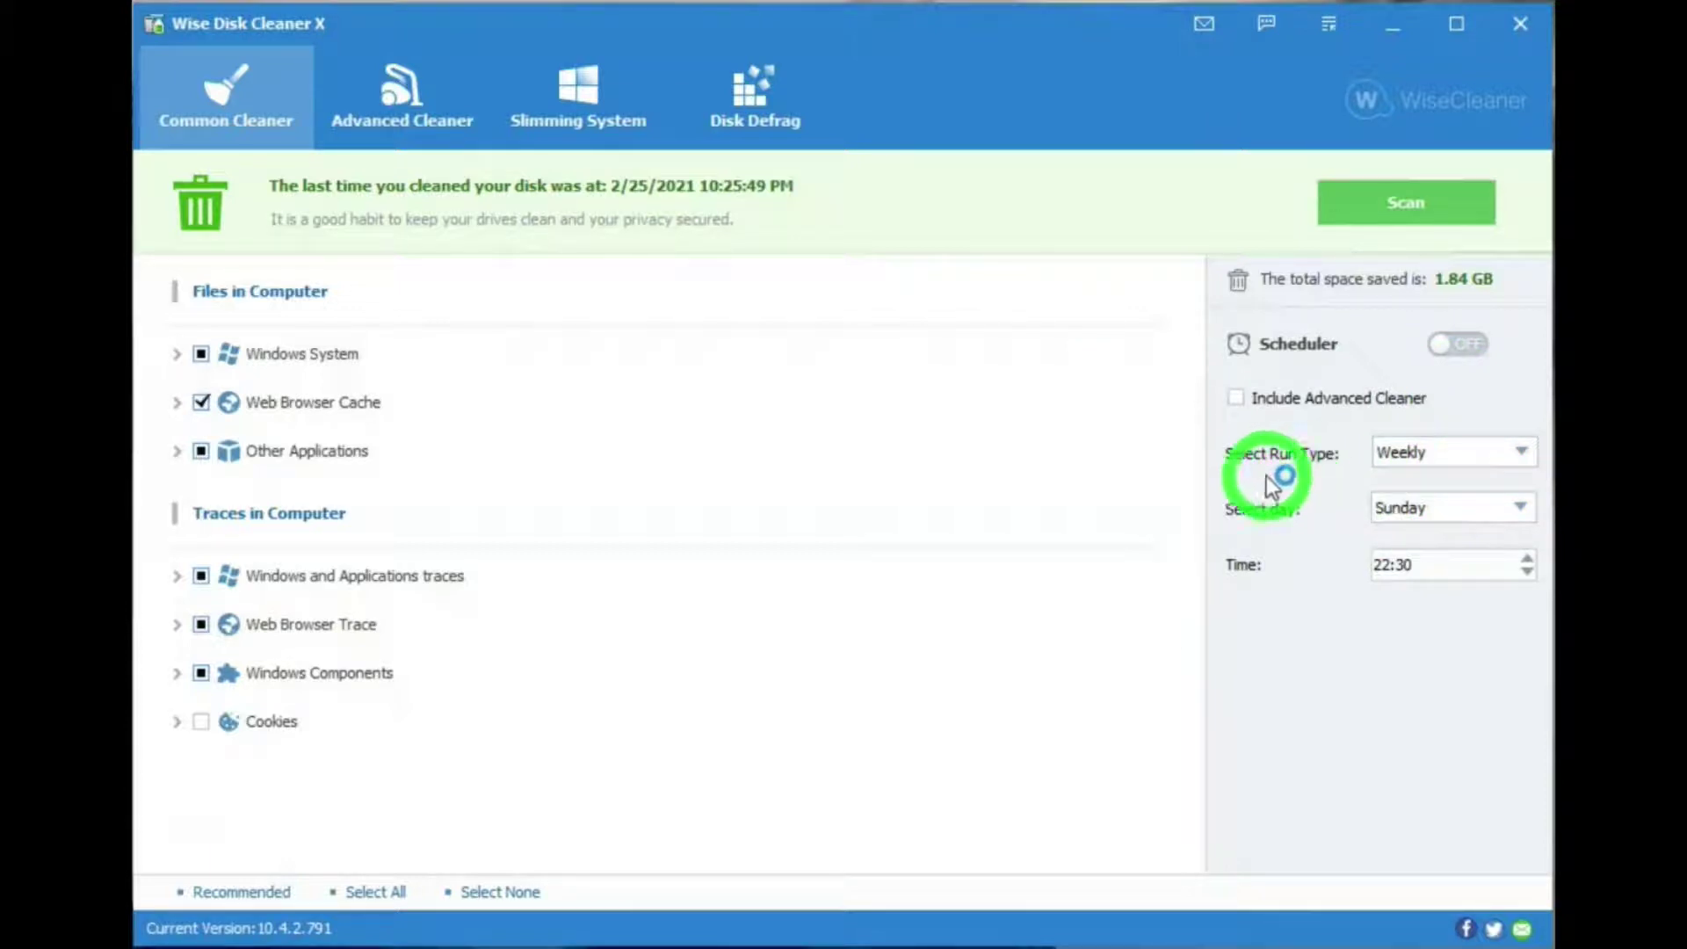
pyautogui.click(1523, 455)
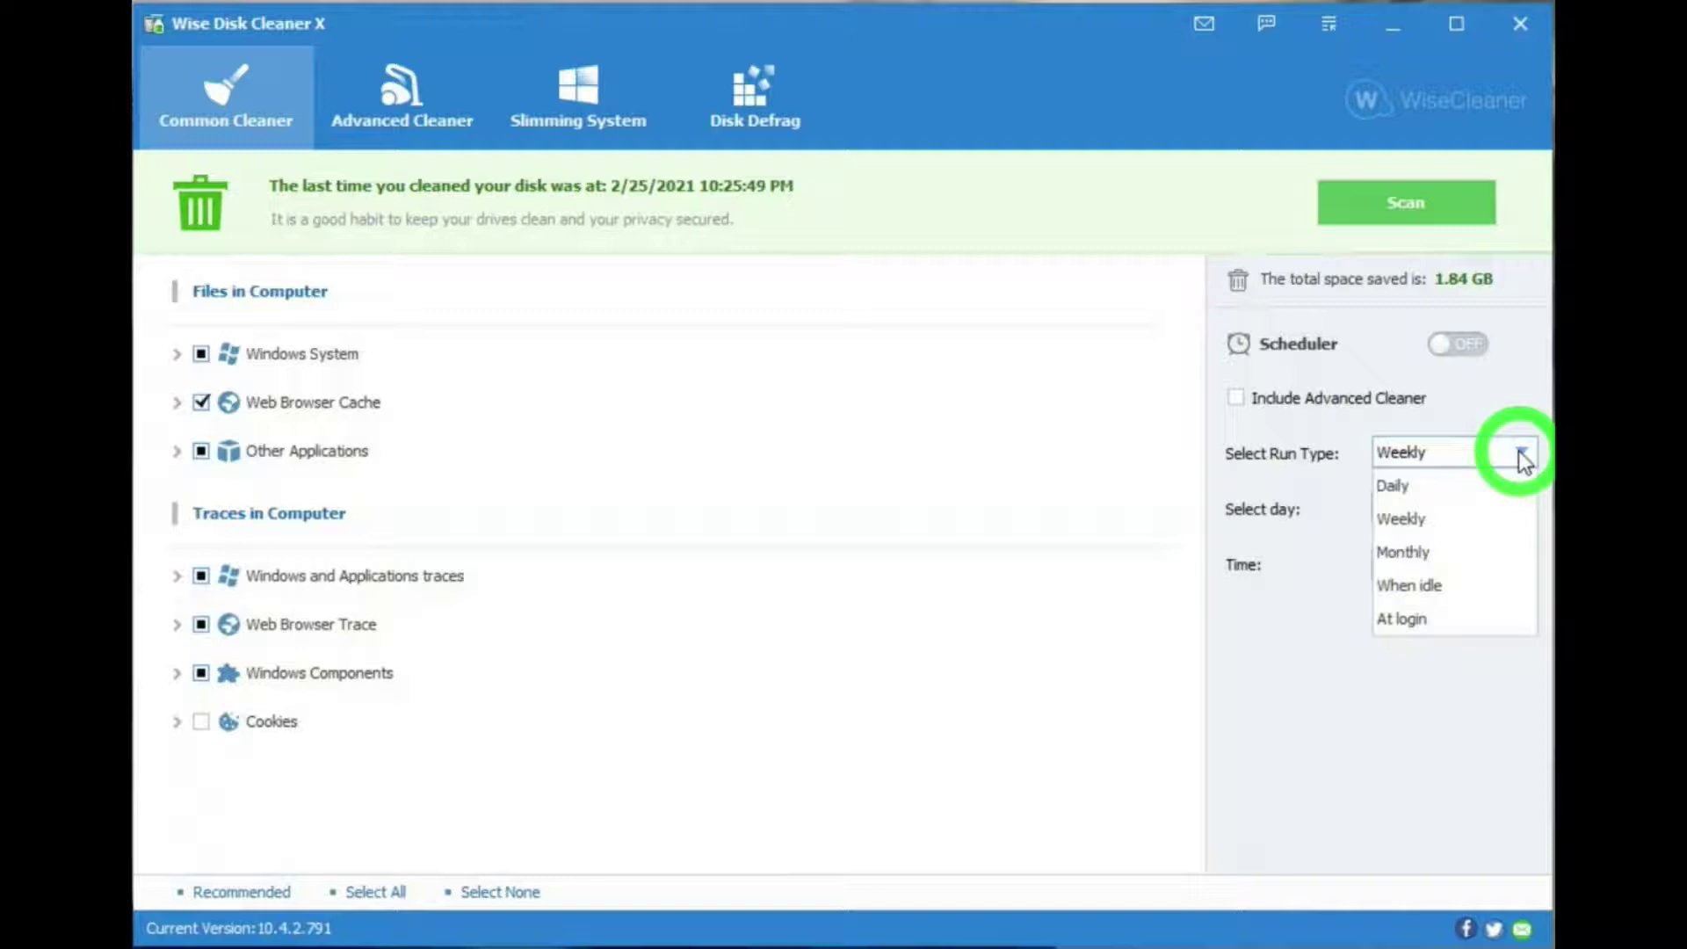
pyautogui.click(1523, 457)
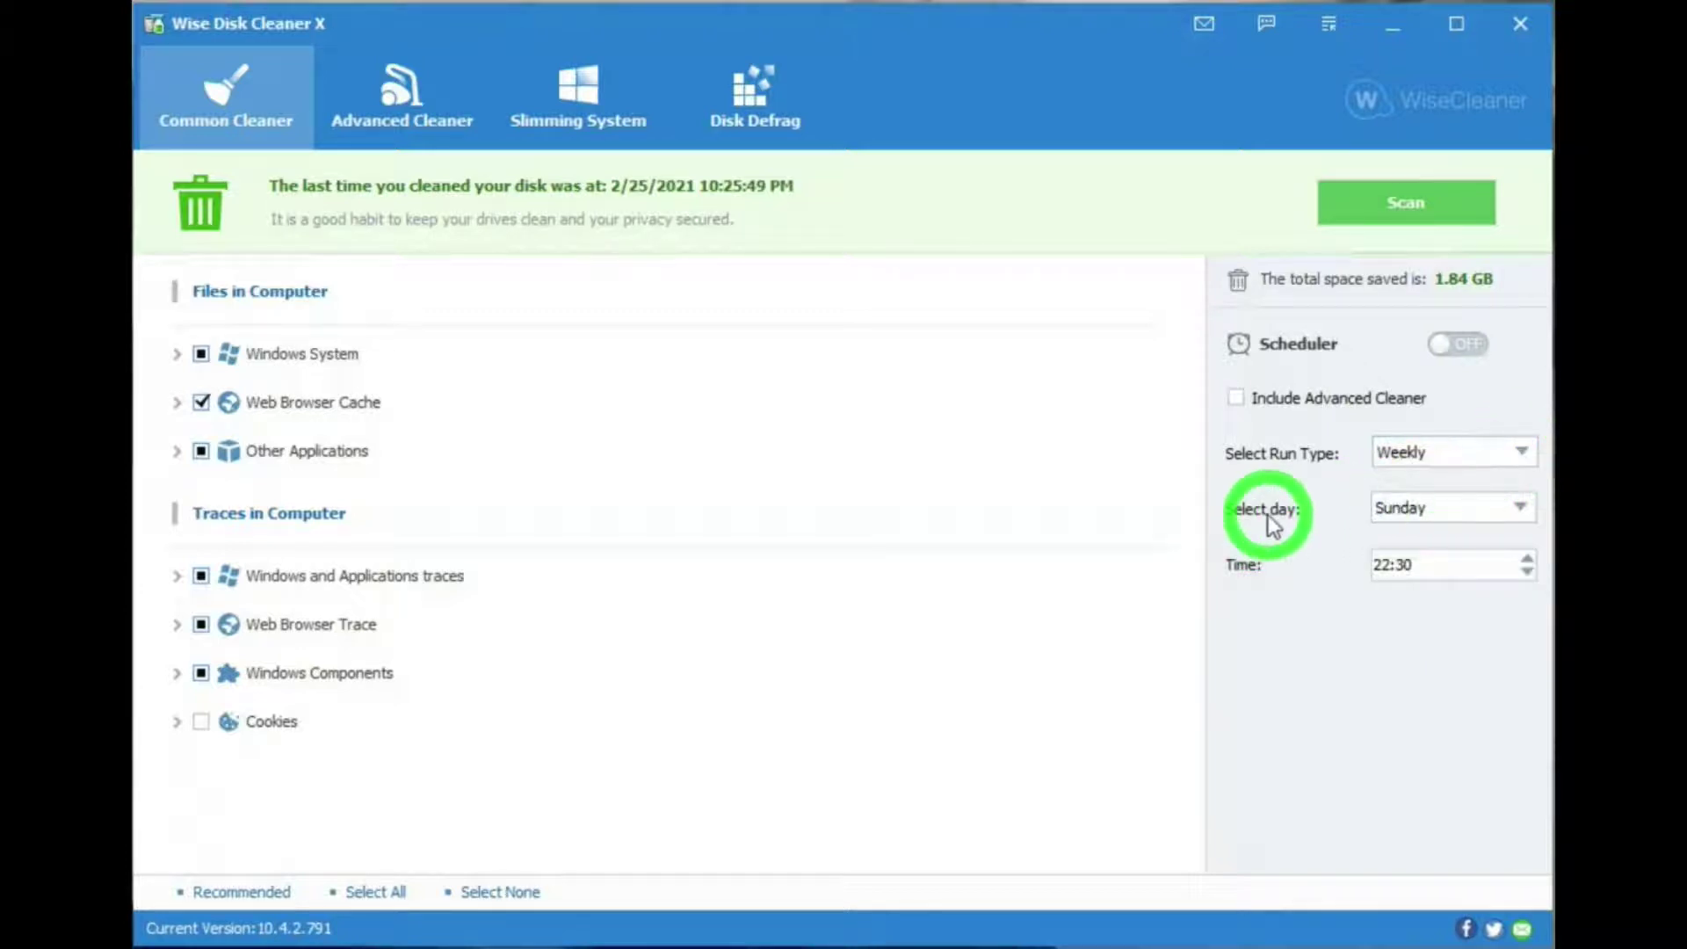
pyautogui.click(1522, 509)
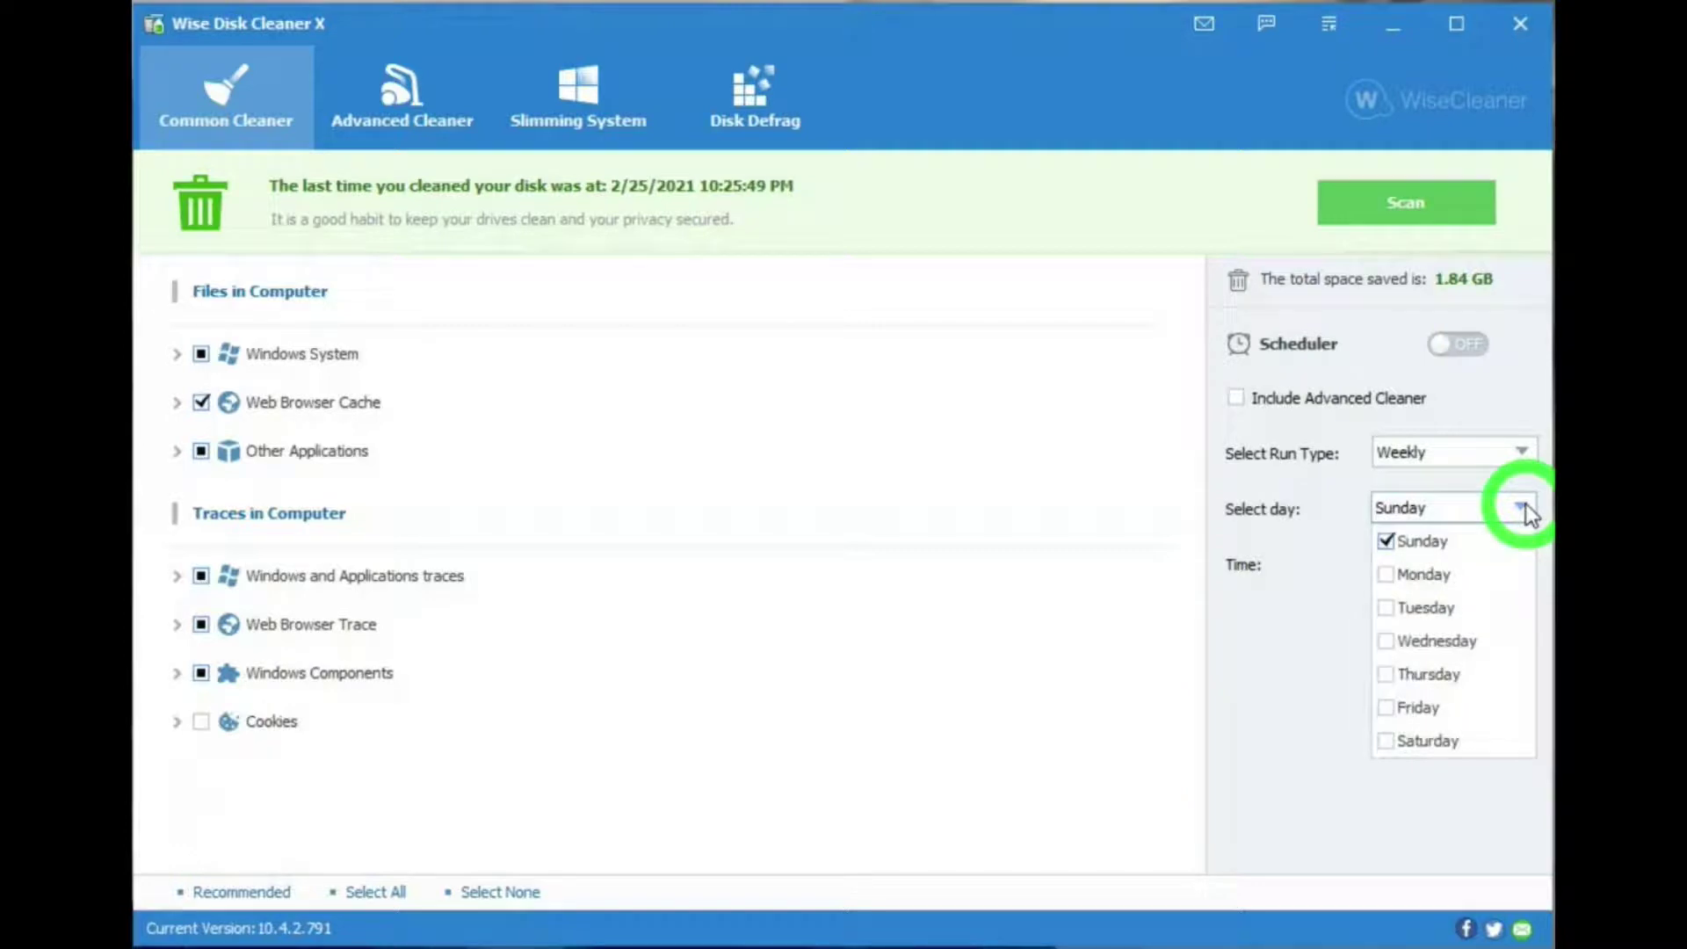
pyautogui.click(1525, 513)
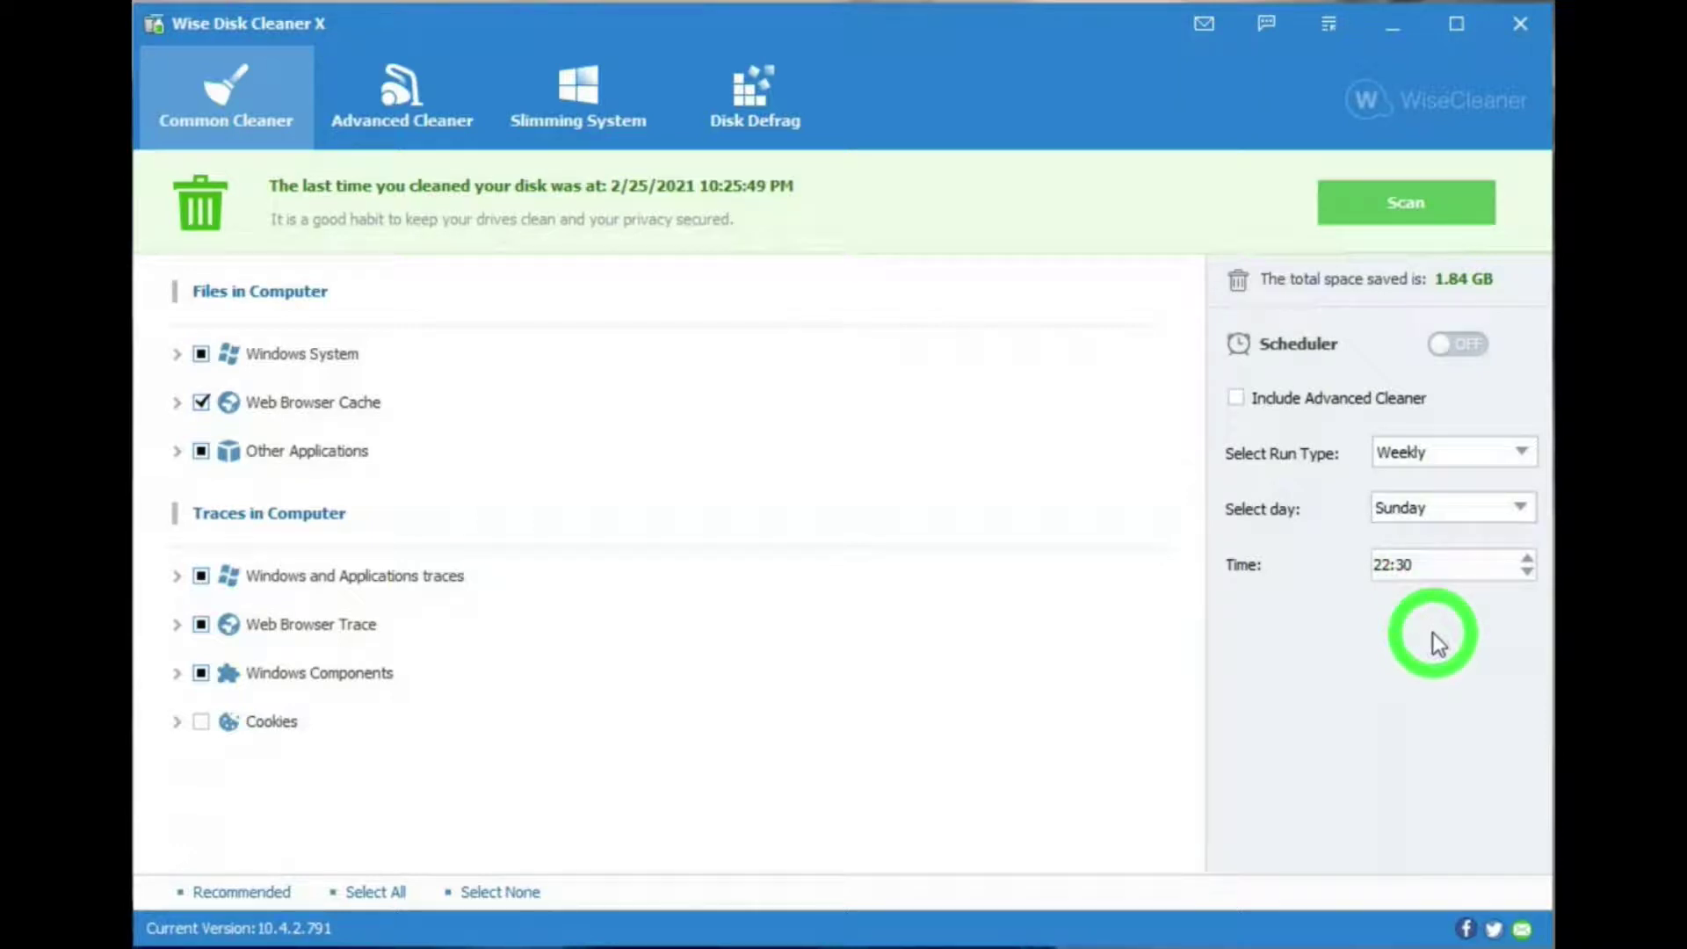
pyautogui.click(1468, 345)
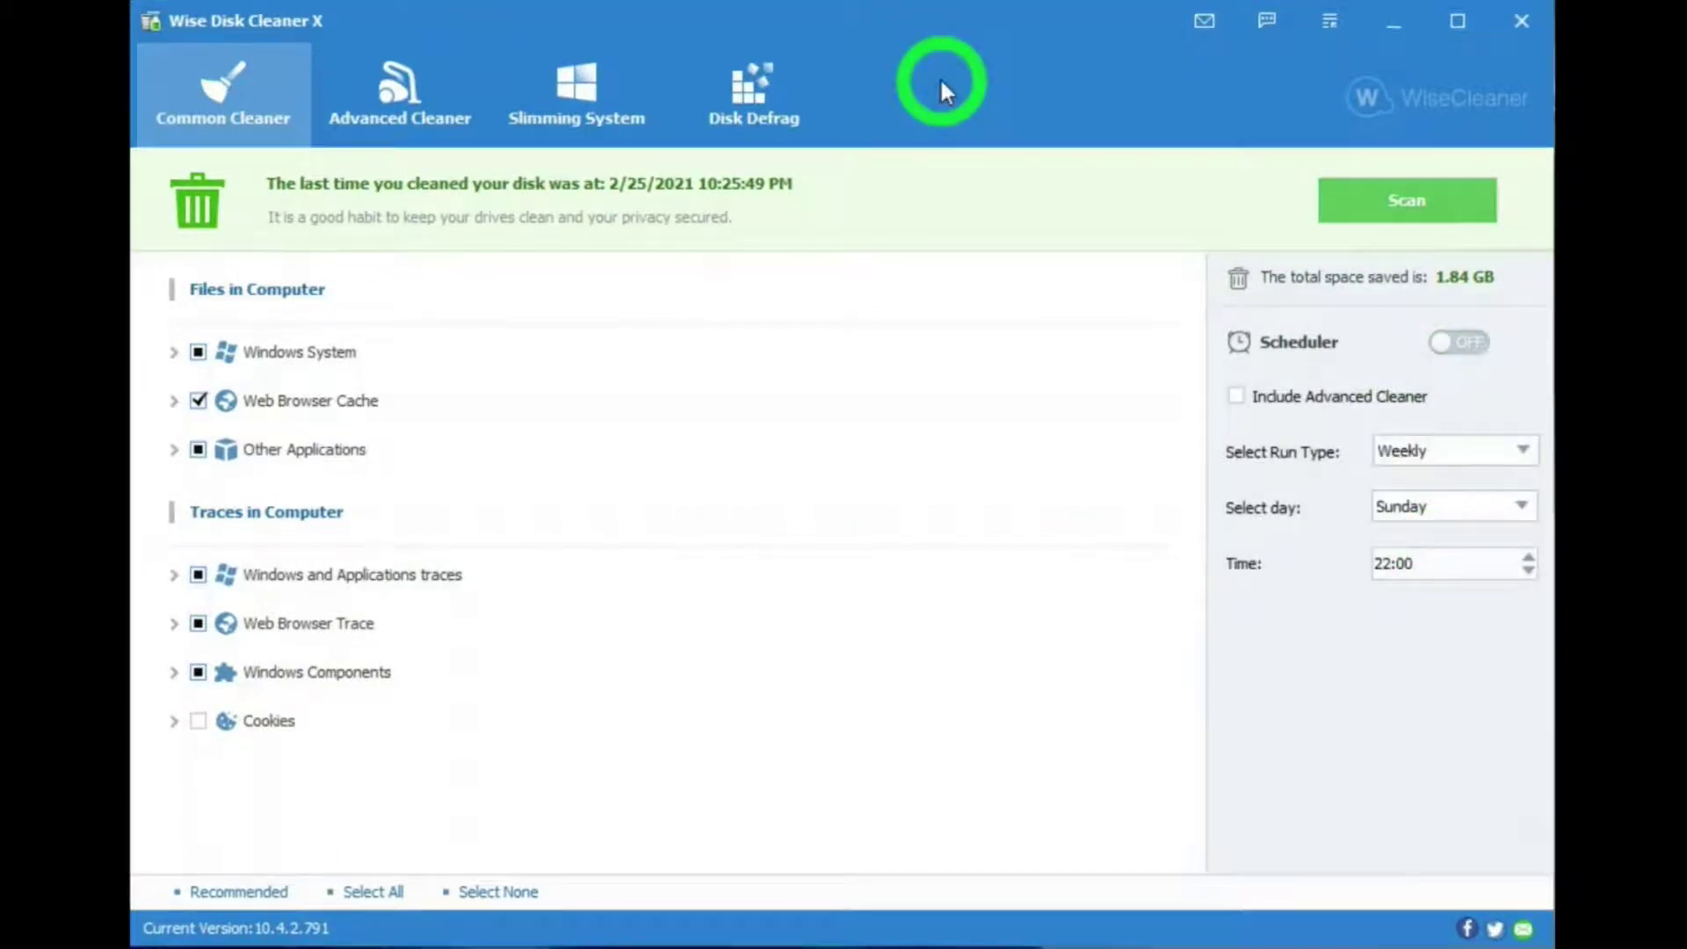
# Step: Switch to Advanced Cleaner and confirm the scan location is Local Hard Drives (C:\)
pyautogui.click(419, 91)
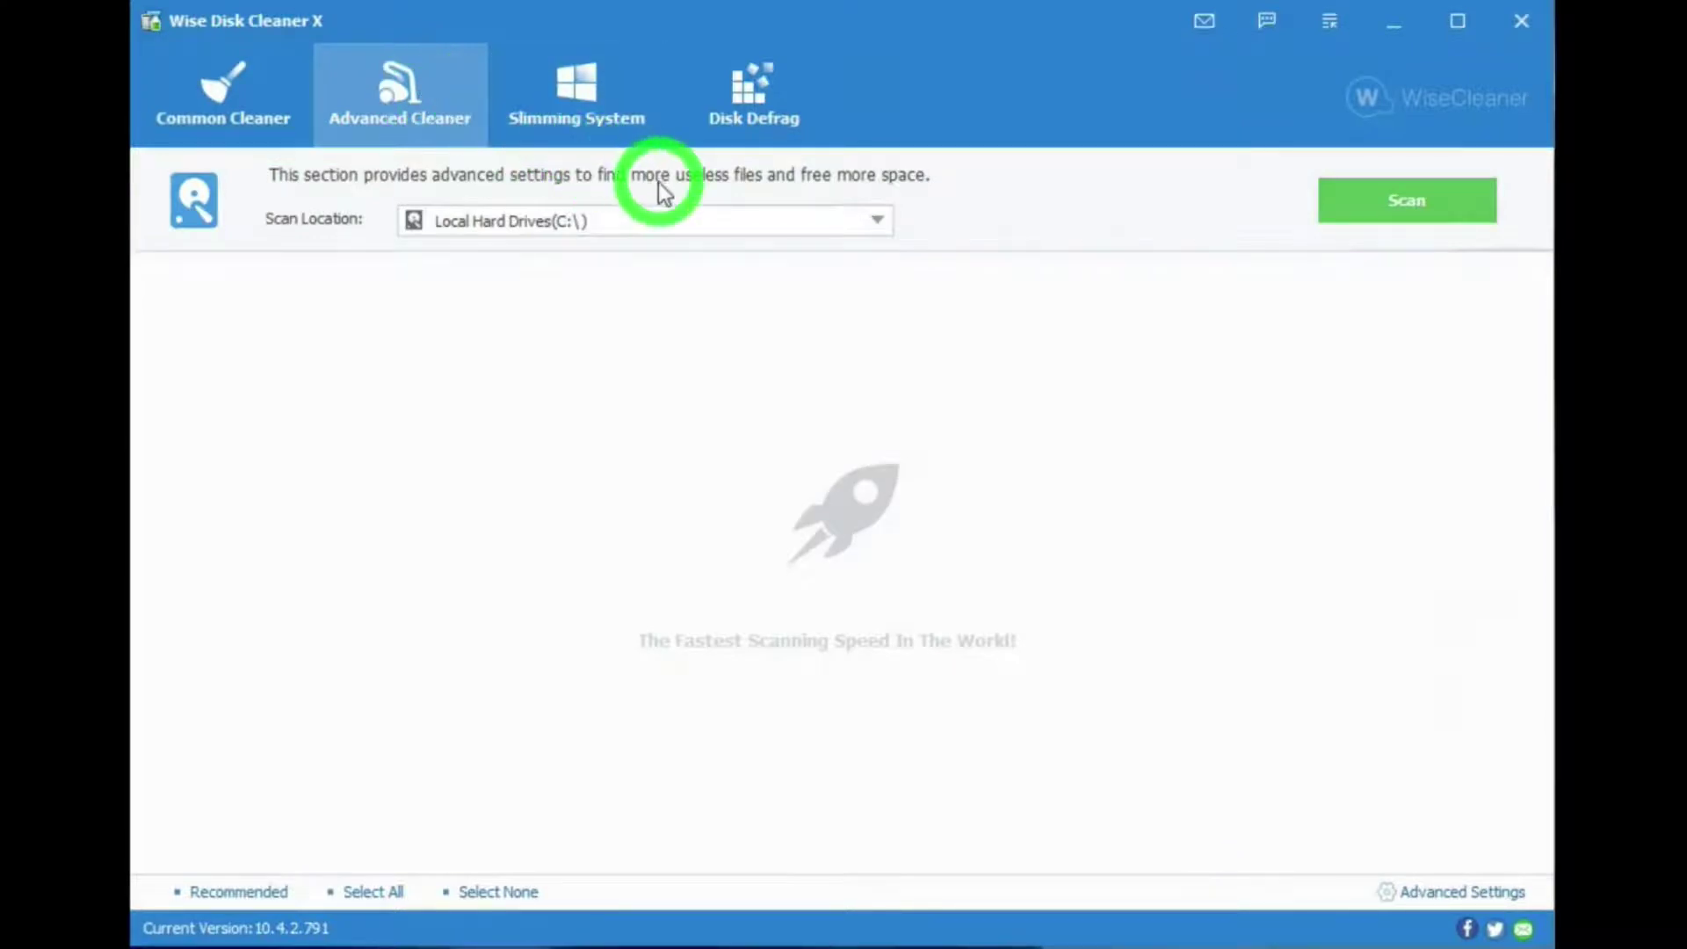
pyautogui.click(876, 223)
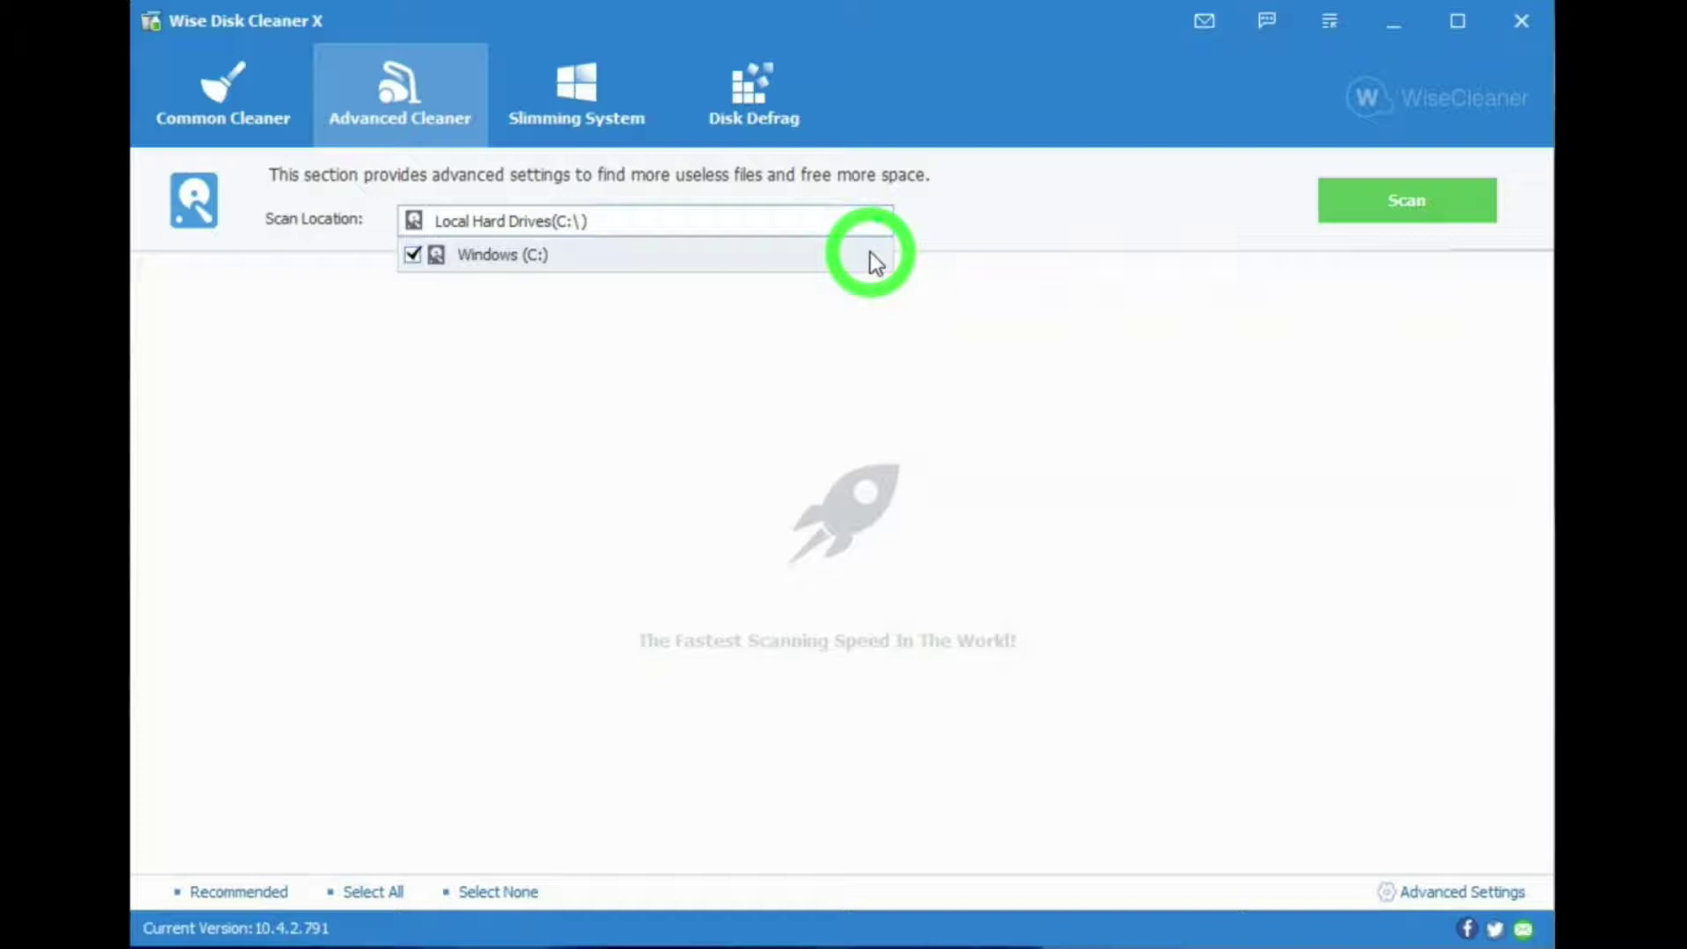
pyautogui.click(1073, 210)
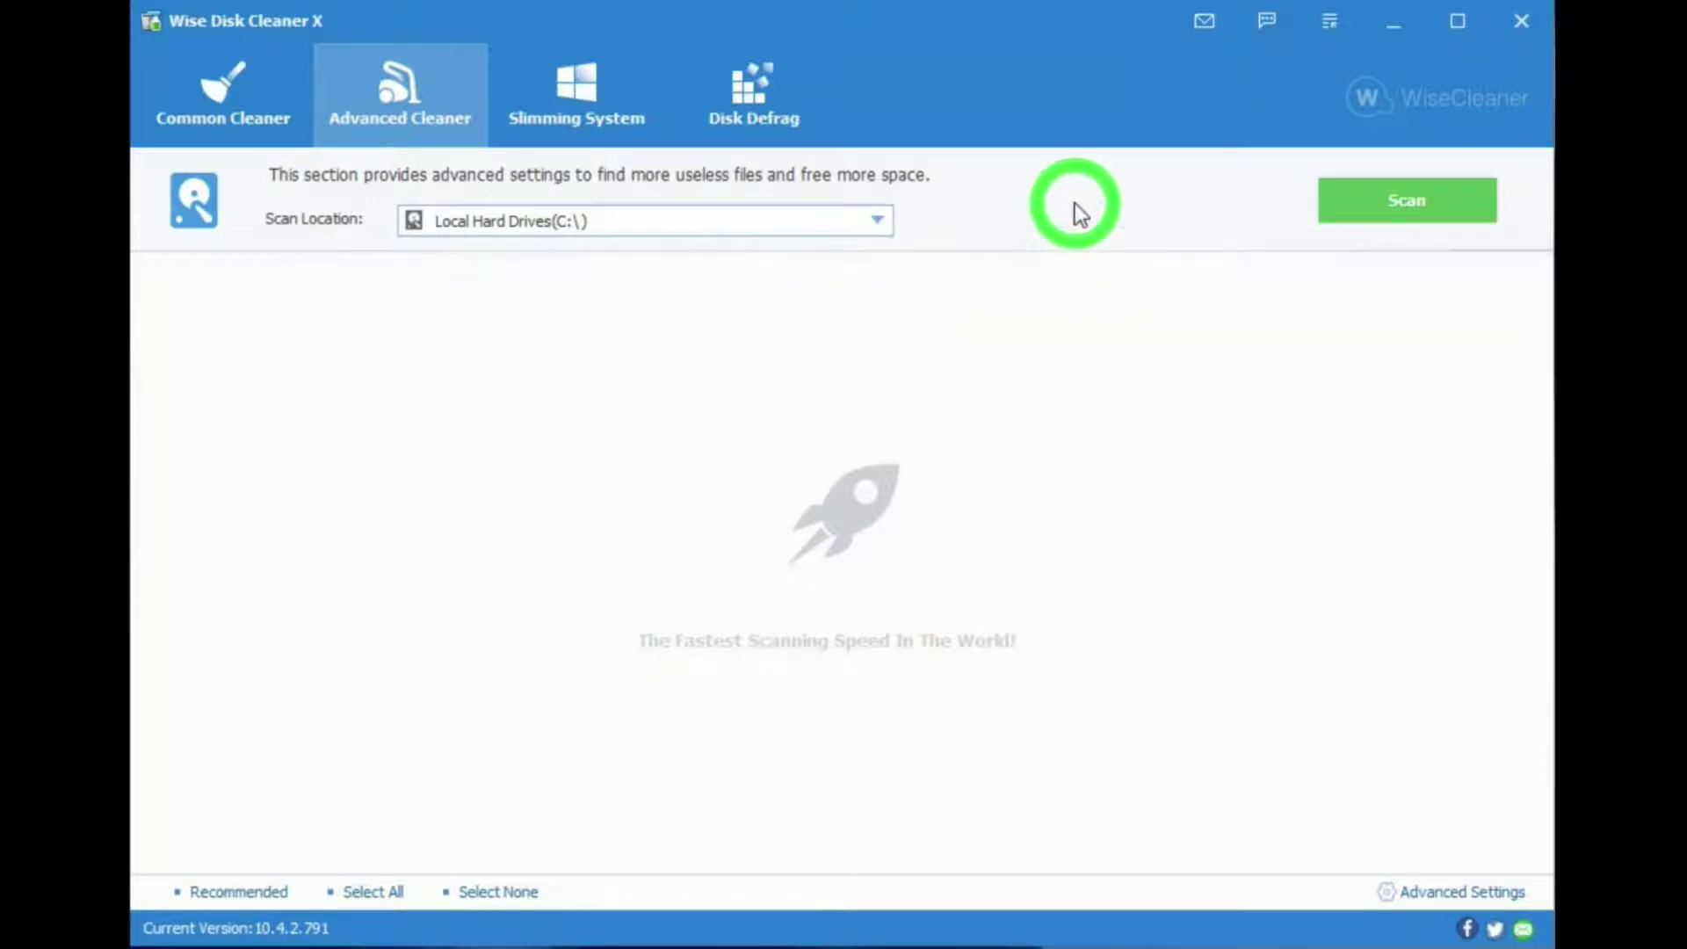
pyautogui.click(1444, 890)
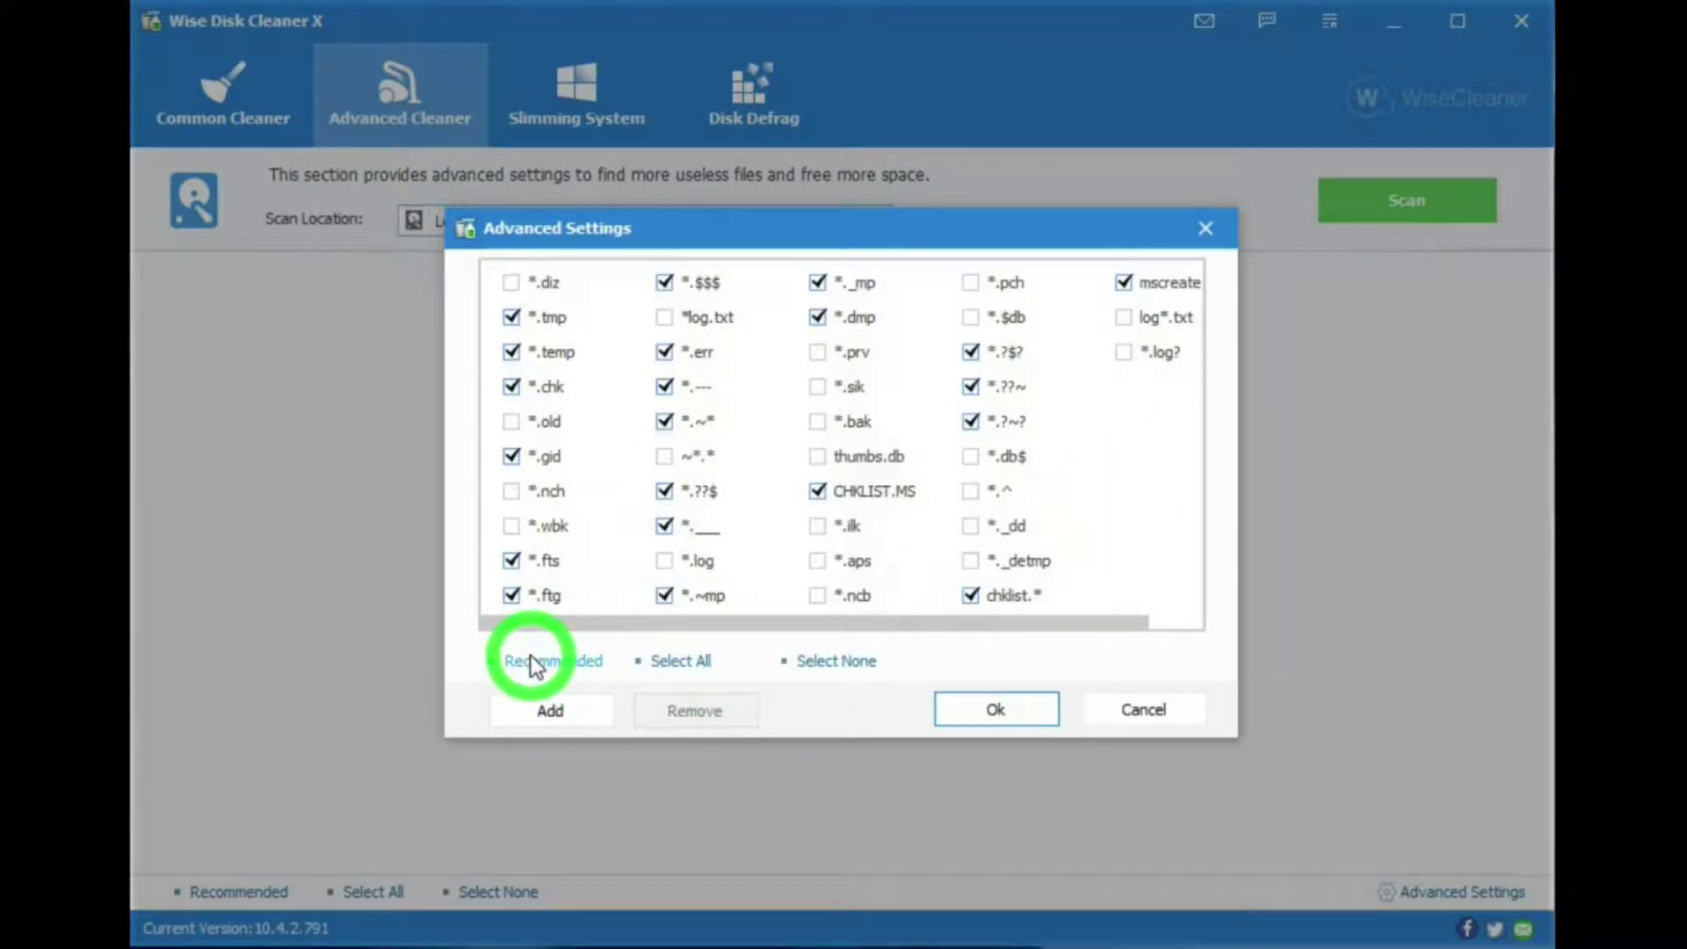
pyautogui.click(693, 664)
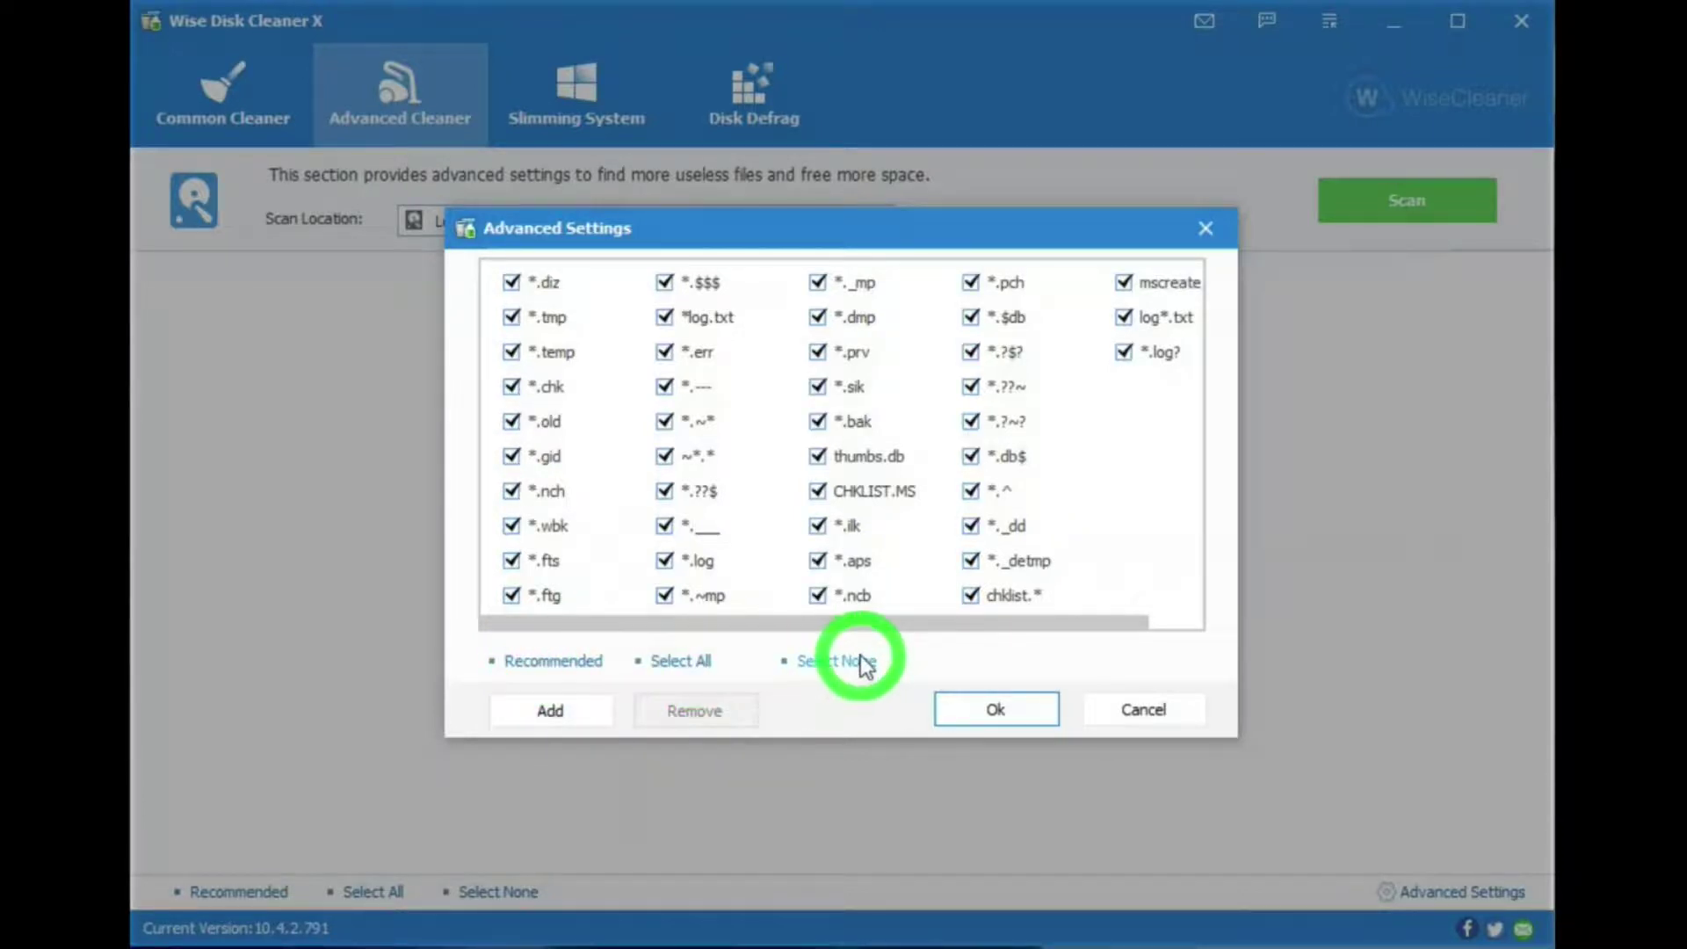
pyautogui.click(865, 663)
pyautogui.click(553, 663)
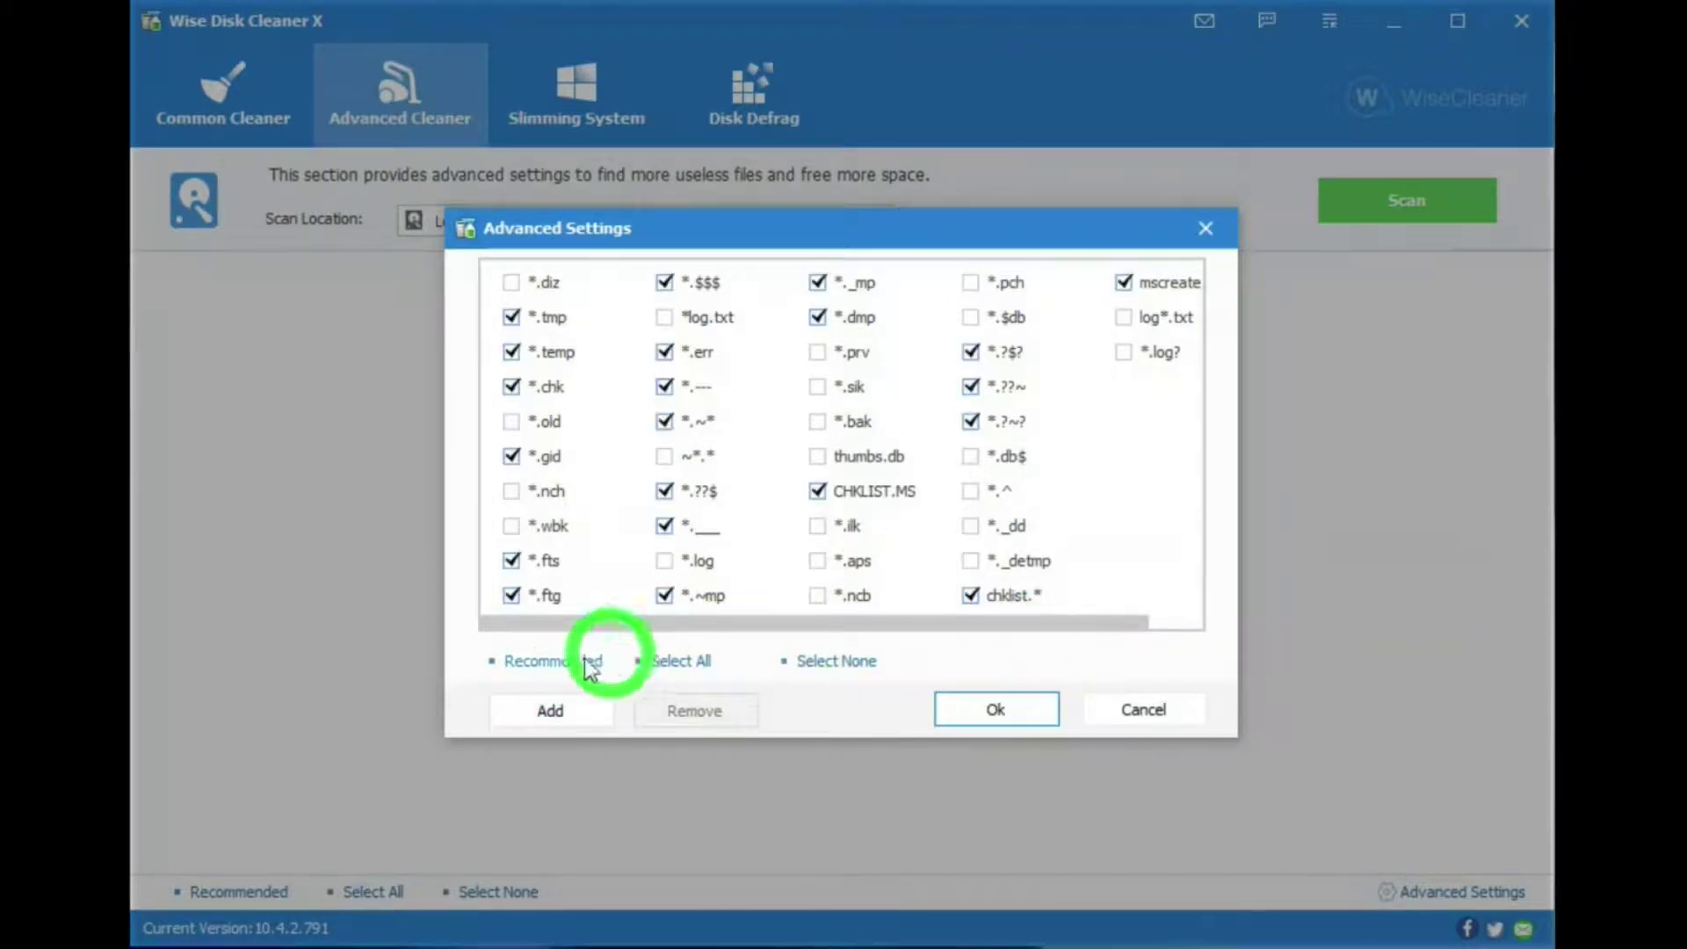
# Step: Add a custom .wdc file type with the description 'test' to the file-type list
pyautogui.click(550, 710)
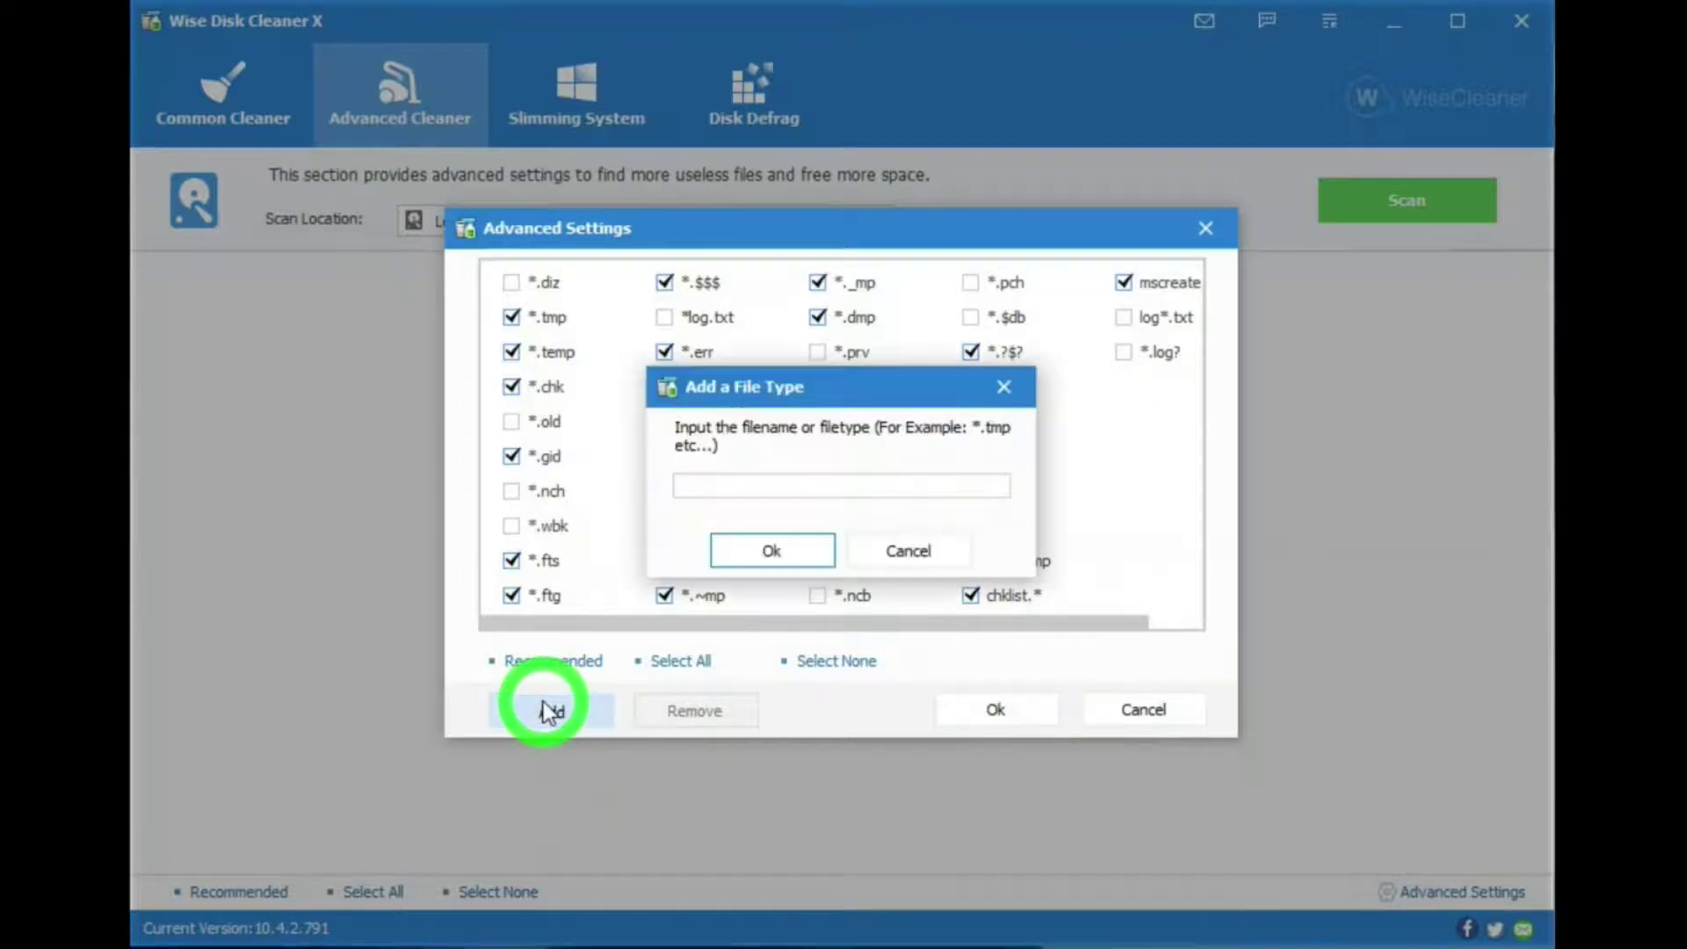
pyautogui.click(717, 483)
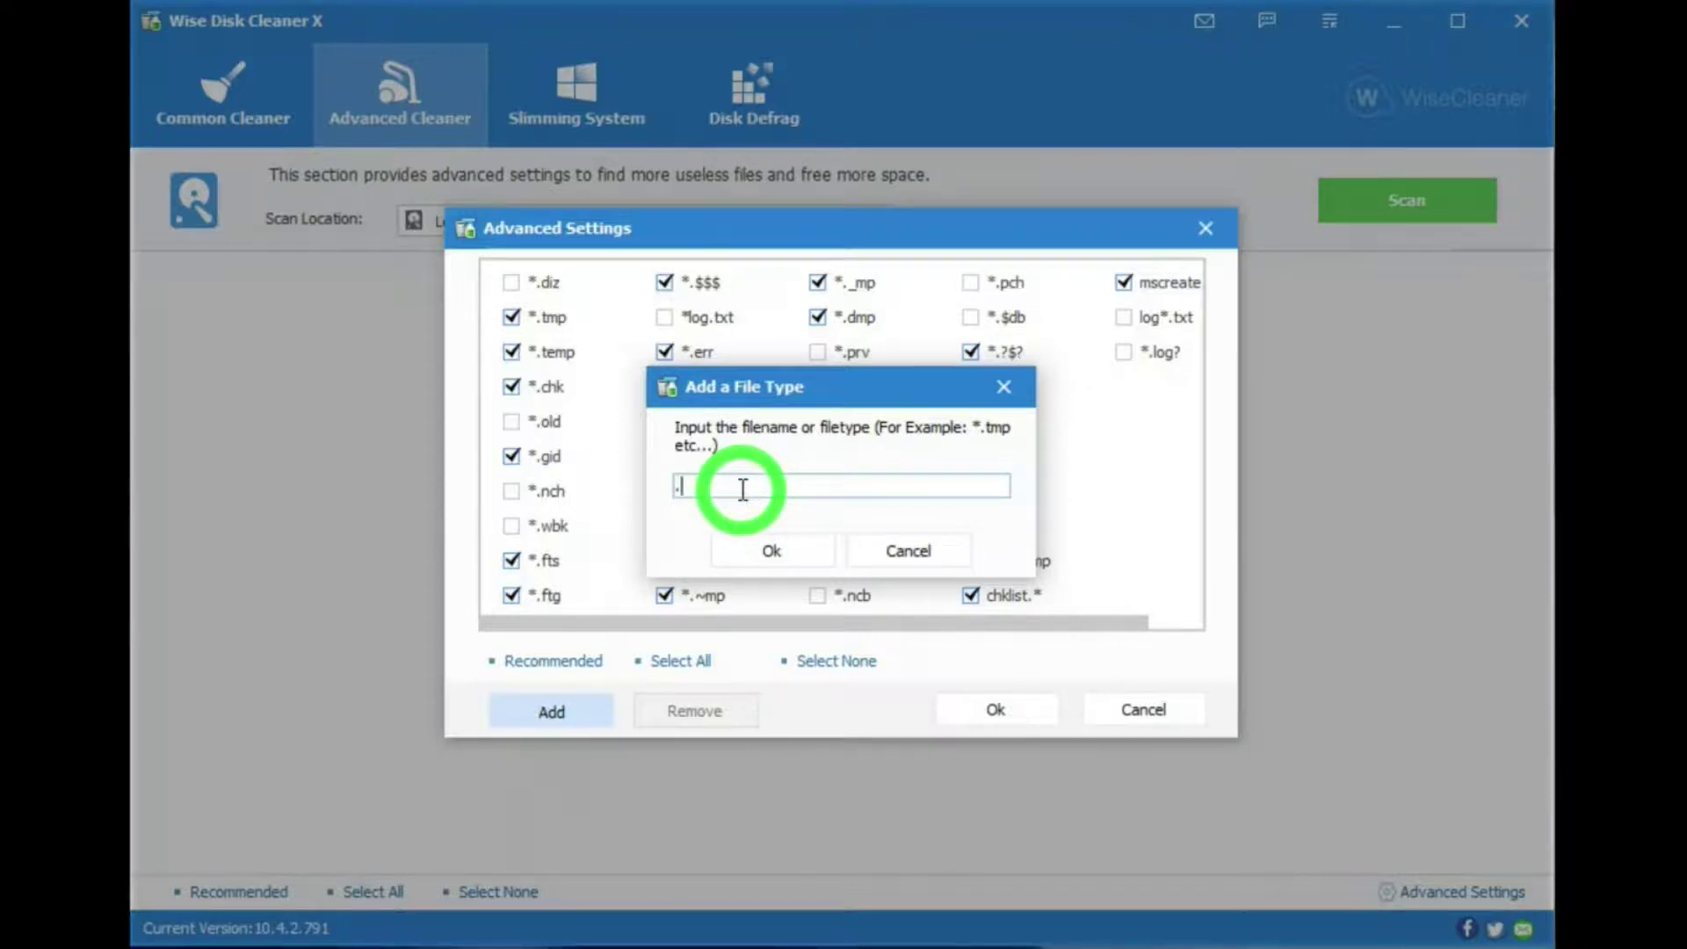
pyautogui.write('.wd')
pyautogui.write('b')
pyautogui.click(764, 551)
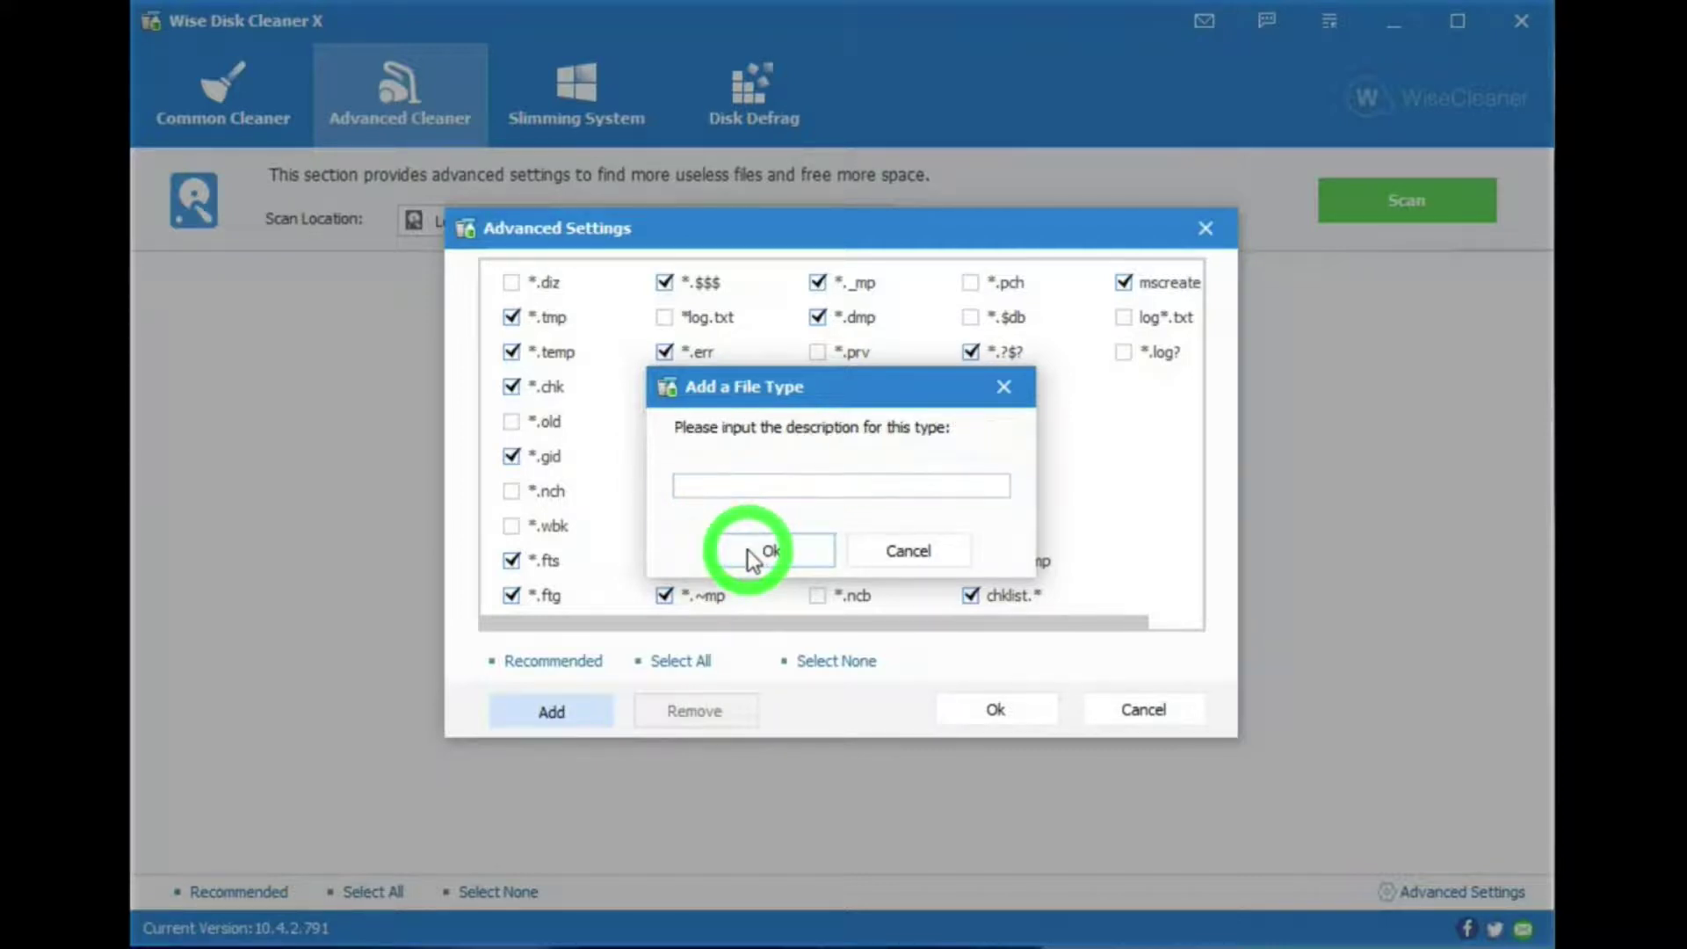
pyautogui.click(693, 483)
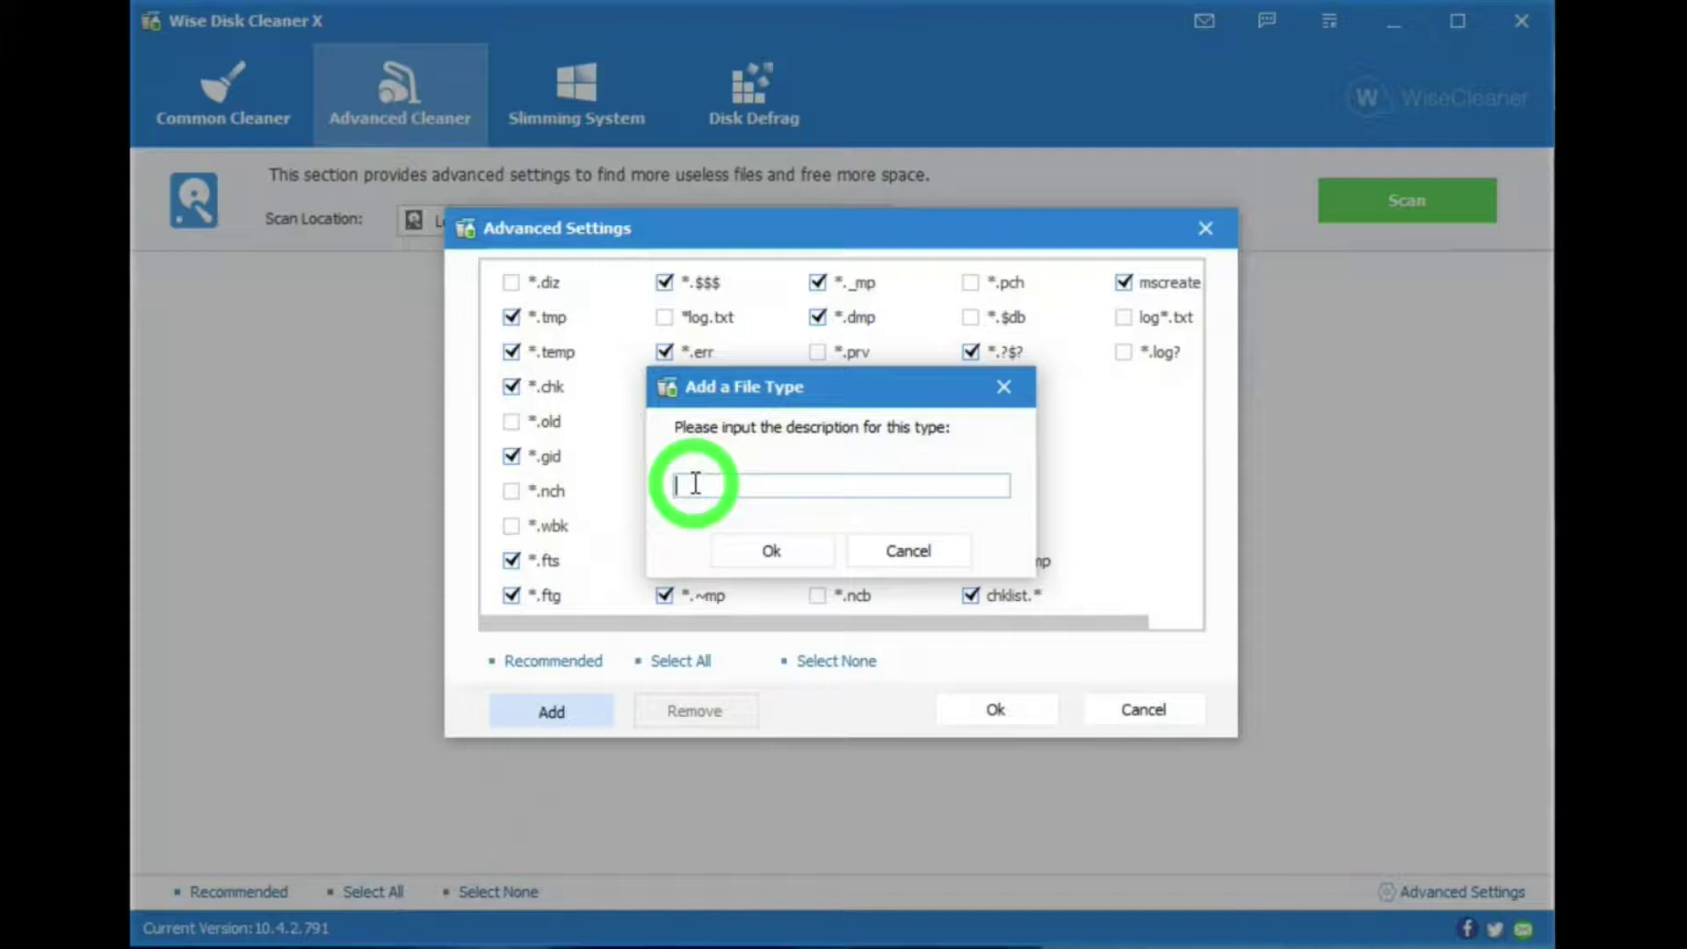
pyautogui.write('test')
pyautogui.click(738, 546)
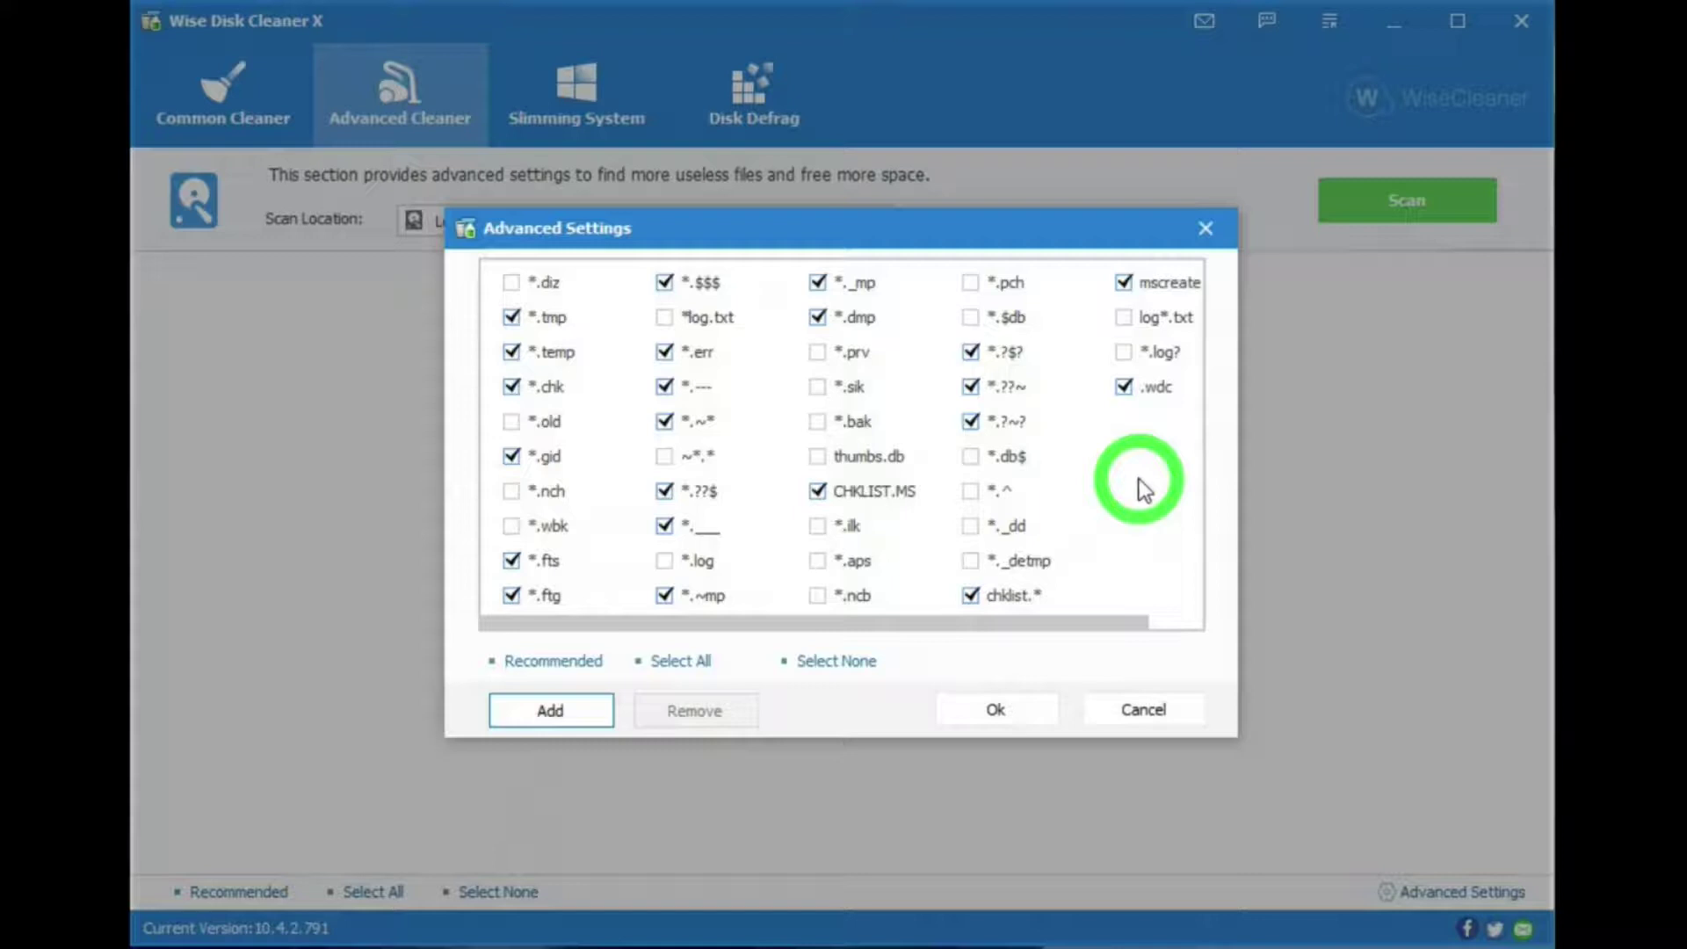
# Step: Remove the .wdc entry and close Advanced Settings with Ok
pyautogui.click(1157, 388)
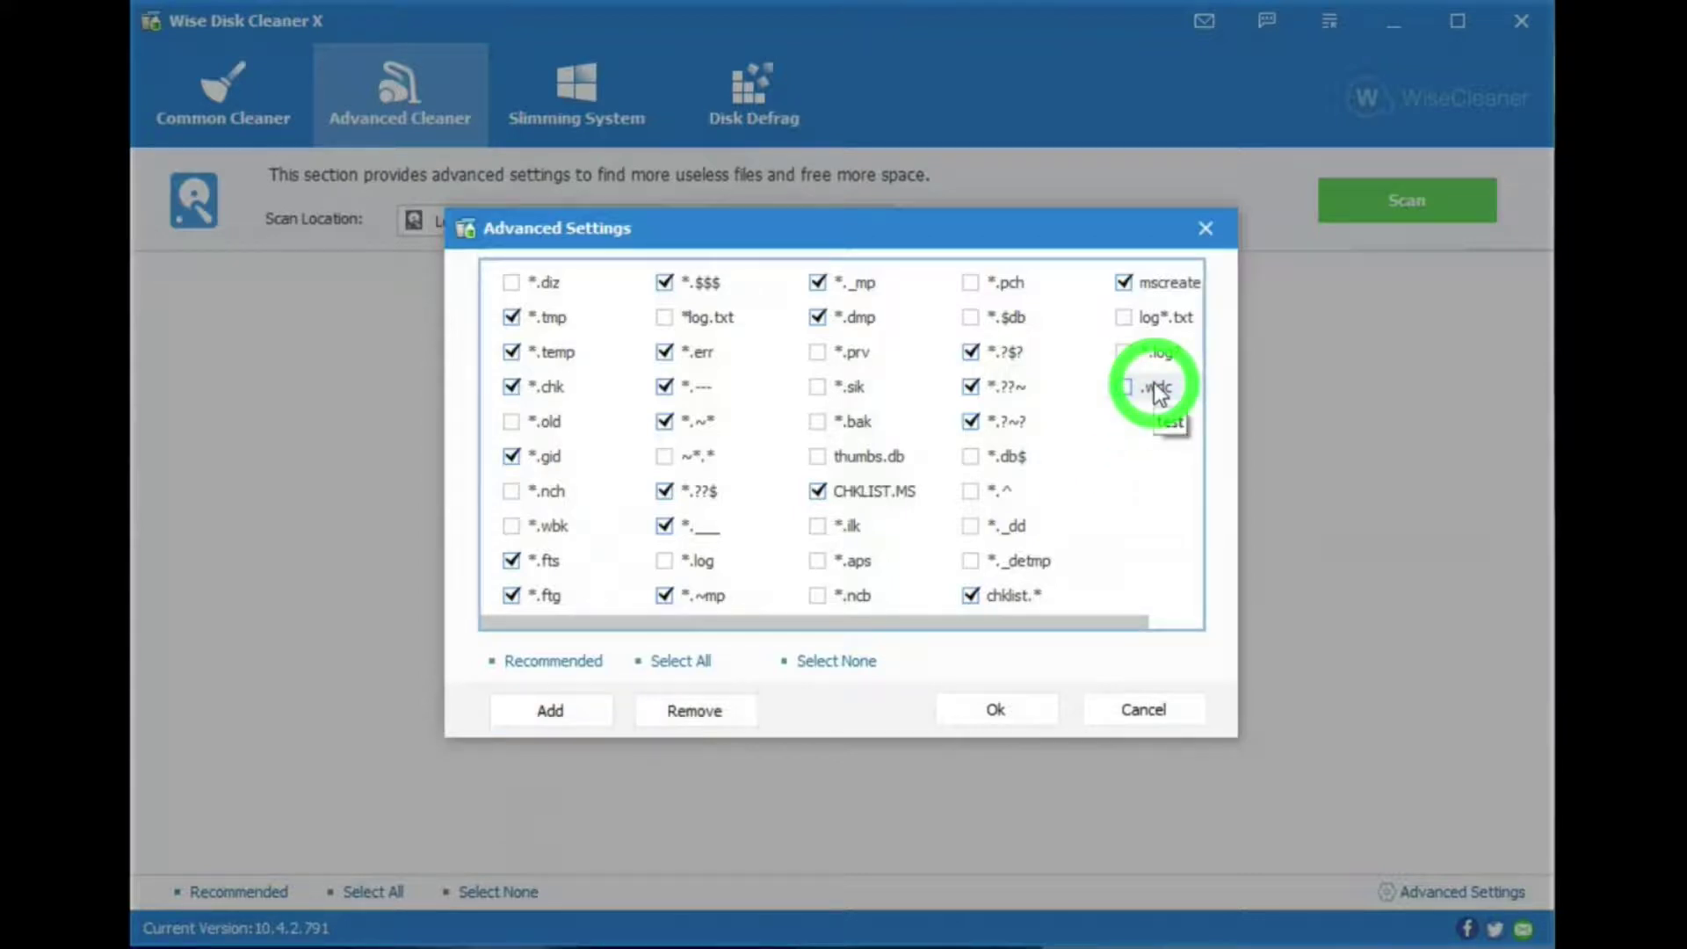
pyautogui.click(696, 713)
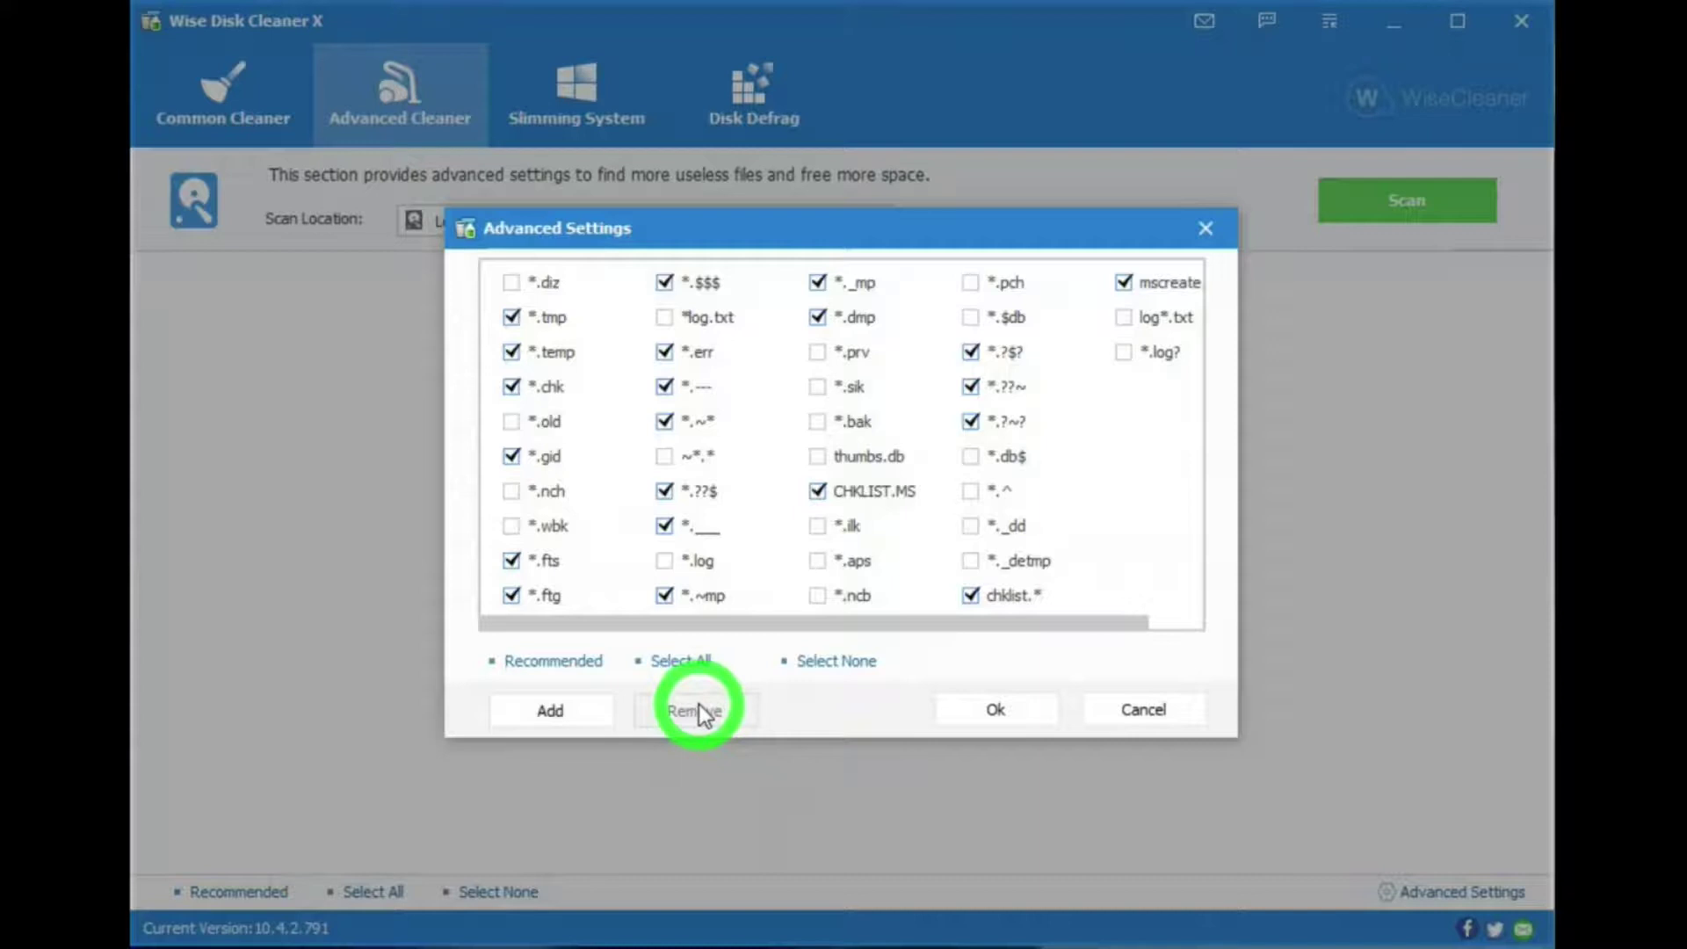
pyautogui.click(936, 703)
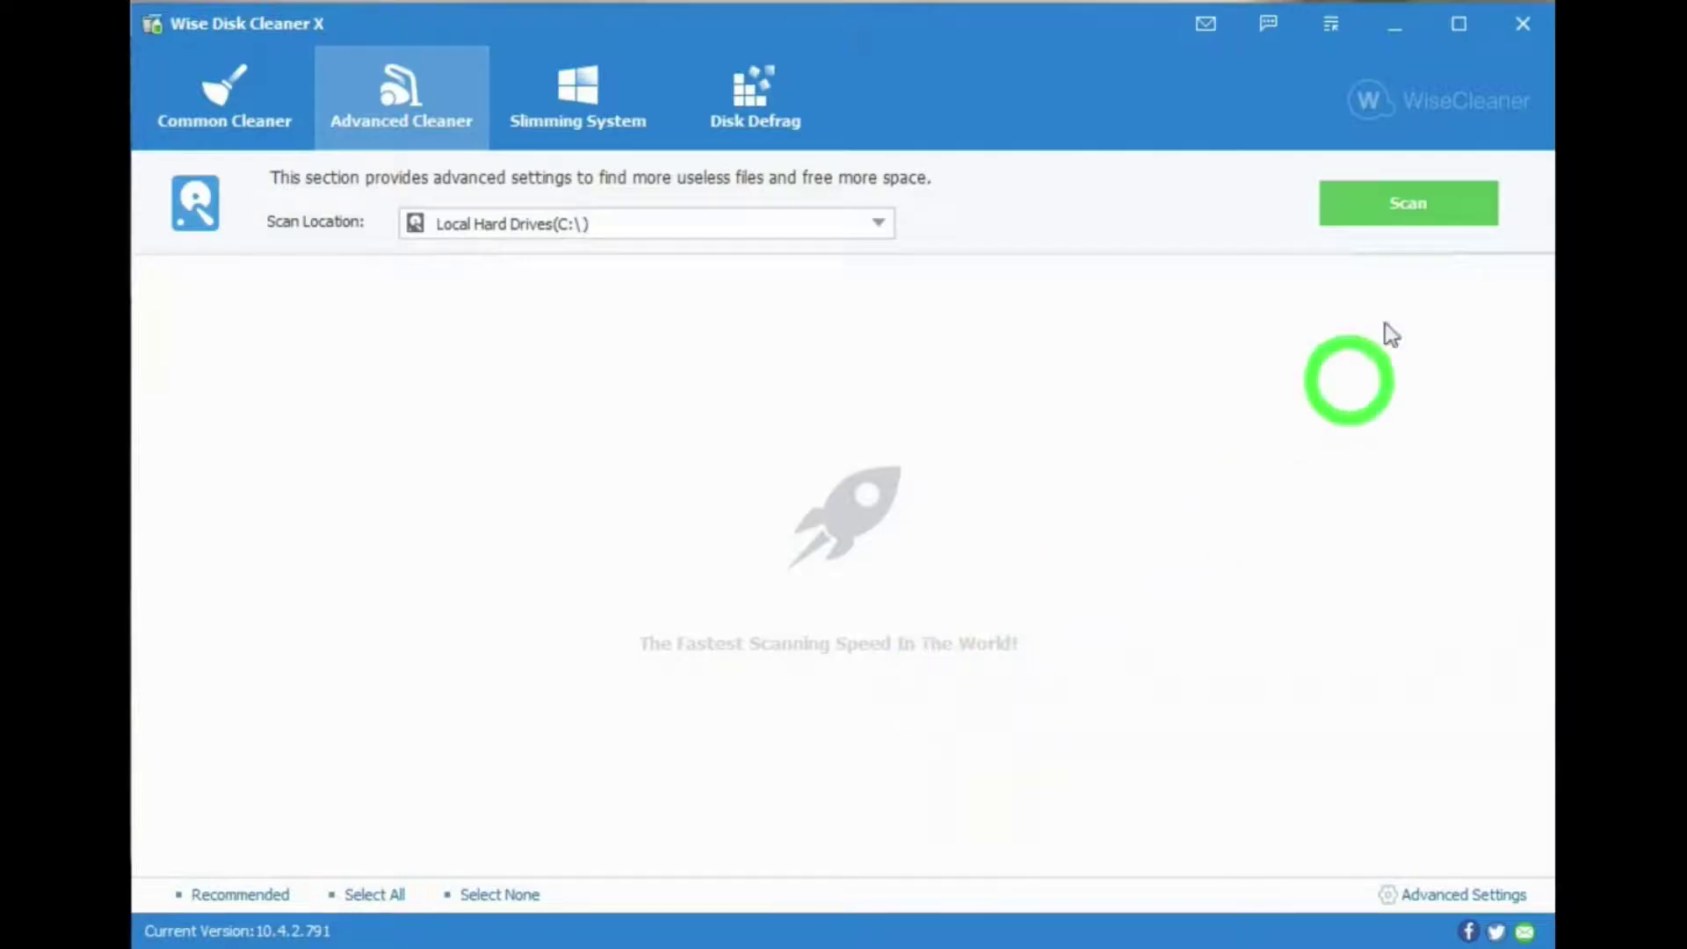
# Step: Run the advanced scan of C:\, finding 110 files totalling 979.2 KB
pyautogui.click(1421, 207)
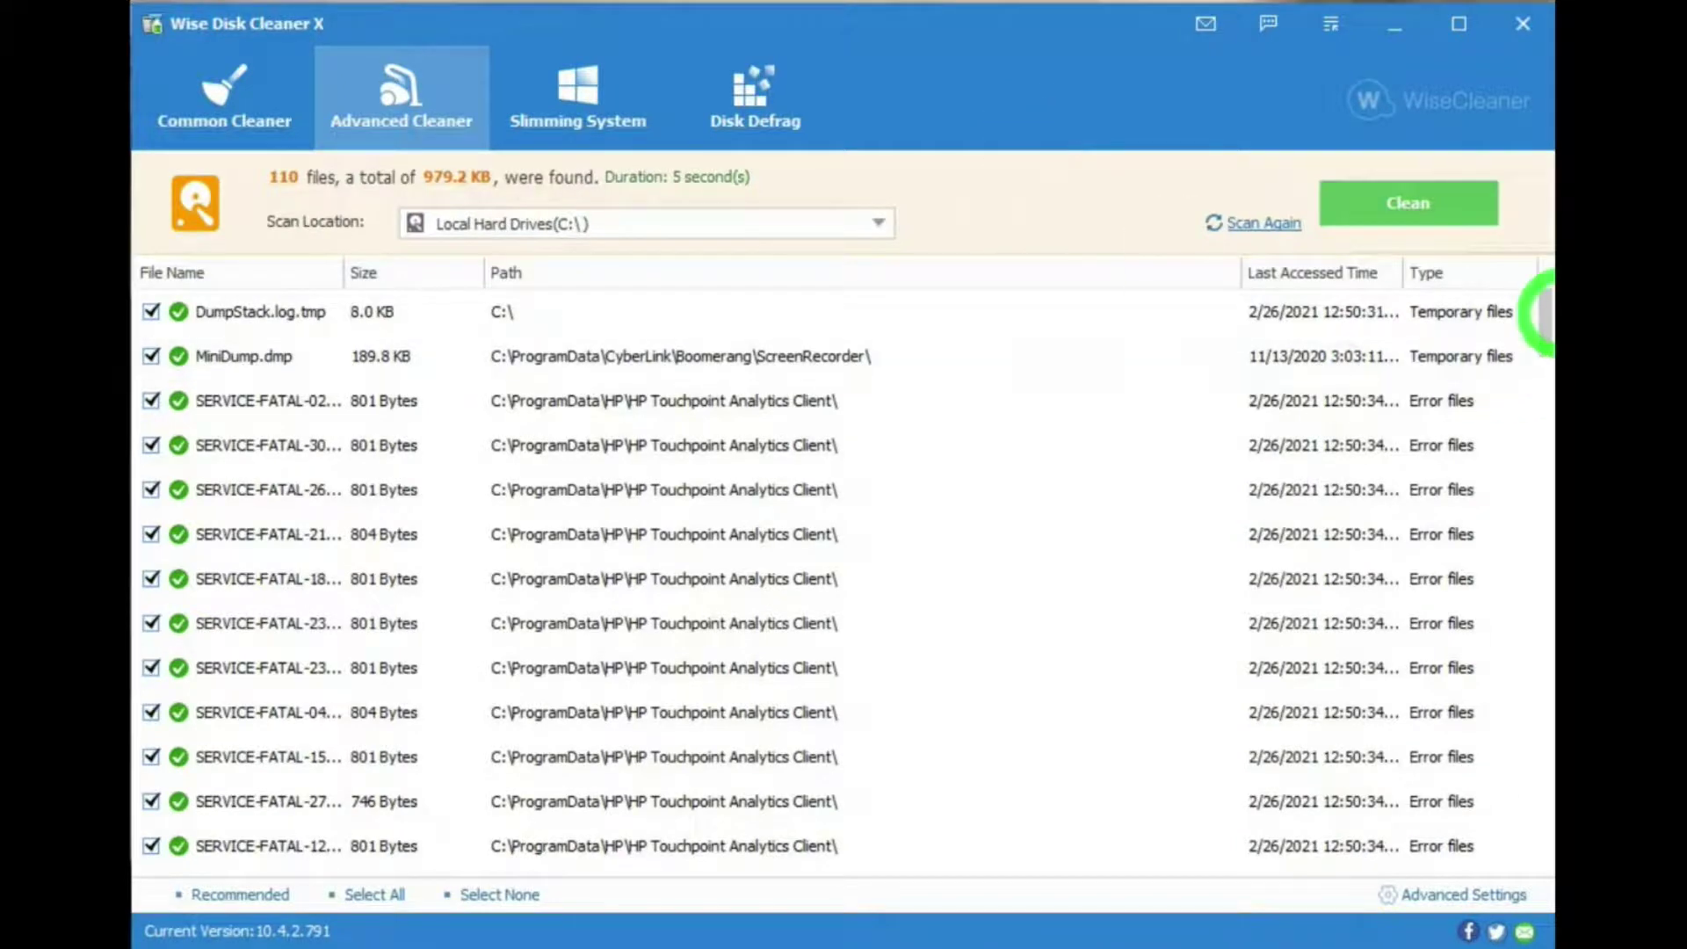
pyautogui.moveTo(1544, 308); pyautogui.dragTo(1097, 198)
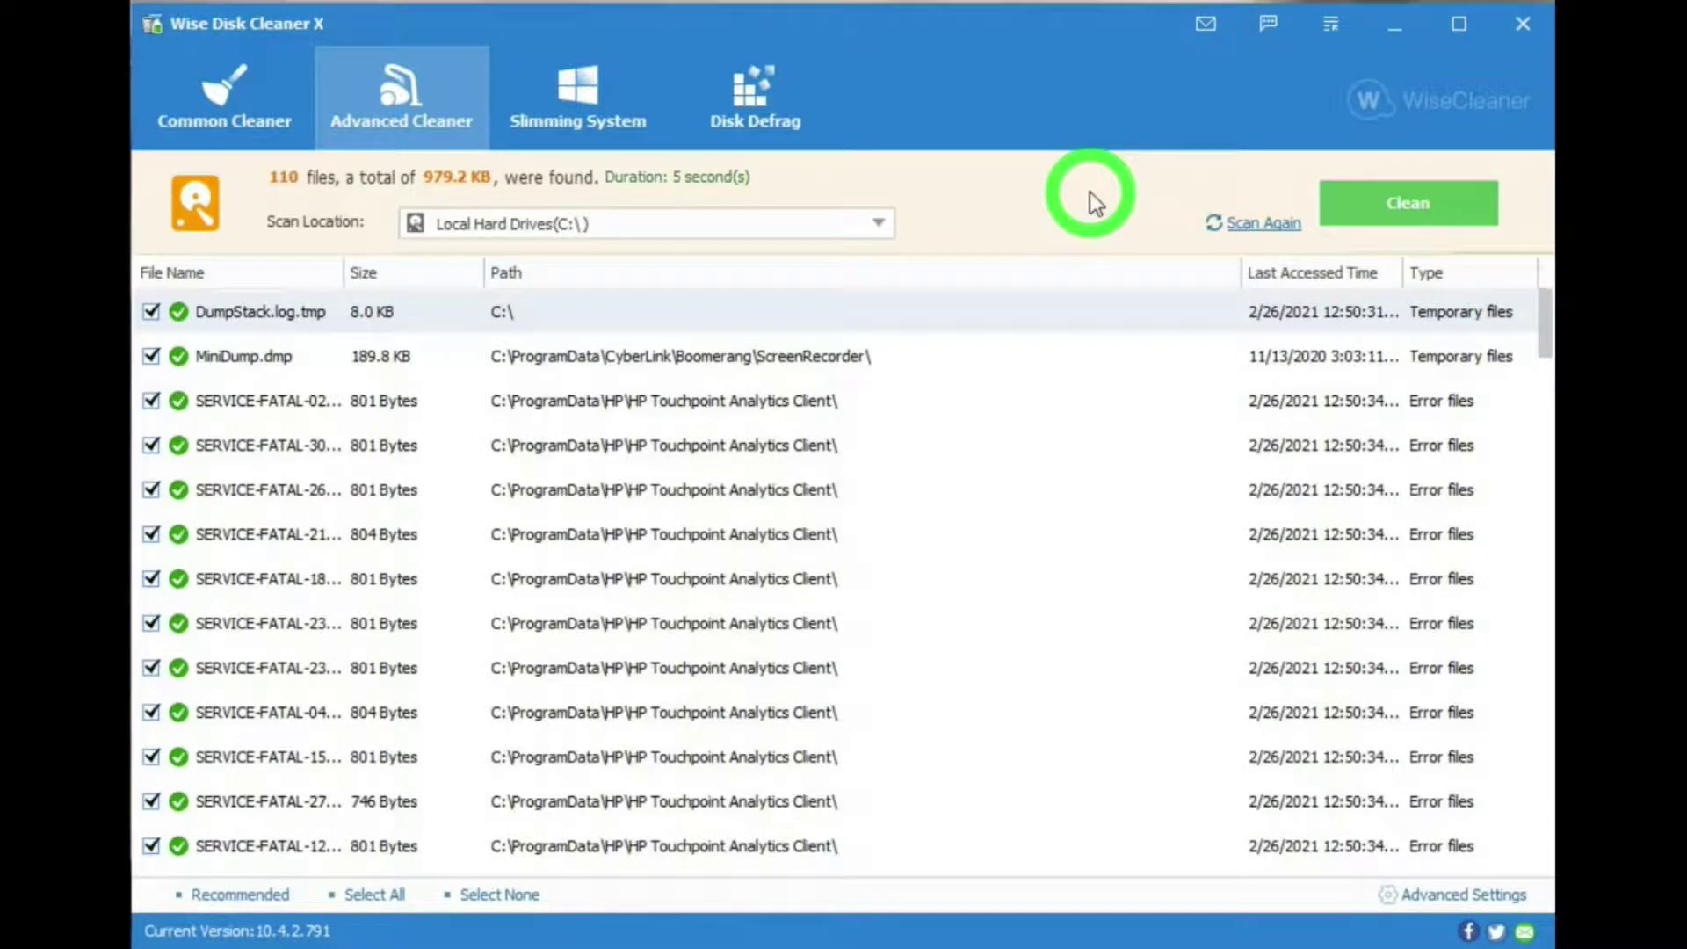
# Step: Open the right-click options for the first found file, then dismiss the menu
pyautogui.rightClick(274, 314)
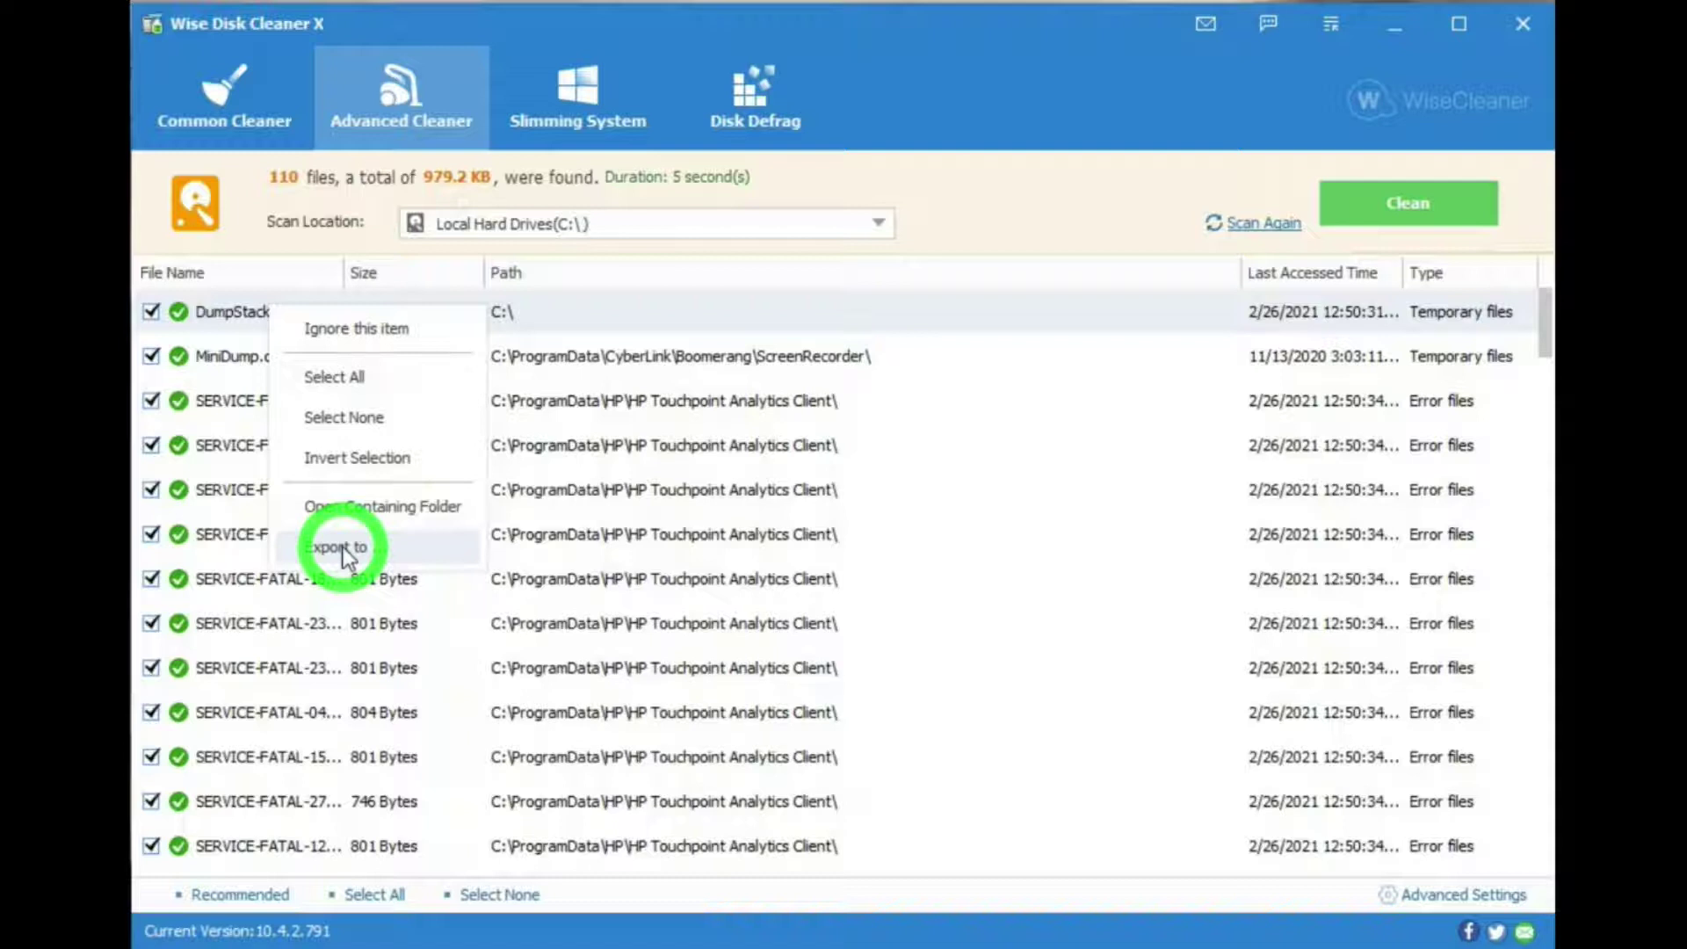
pyautogui.click(1153, 167)
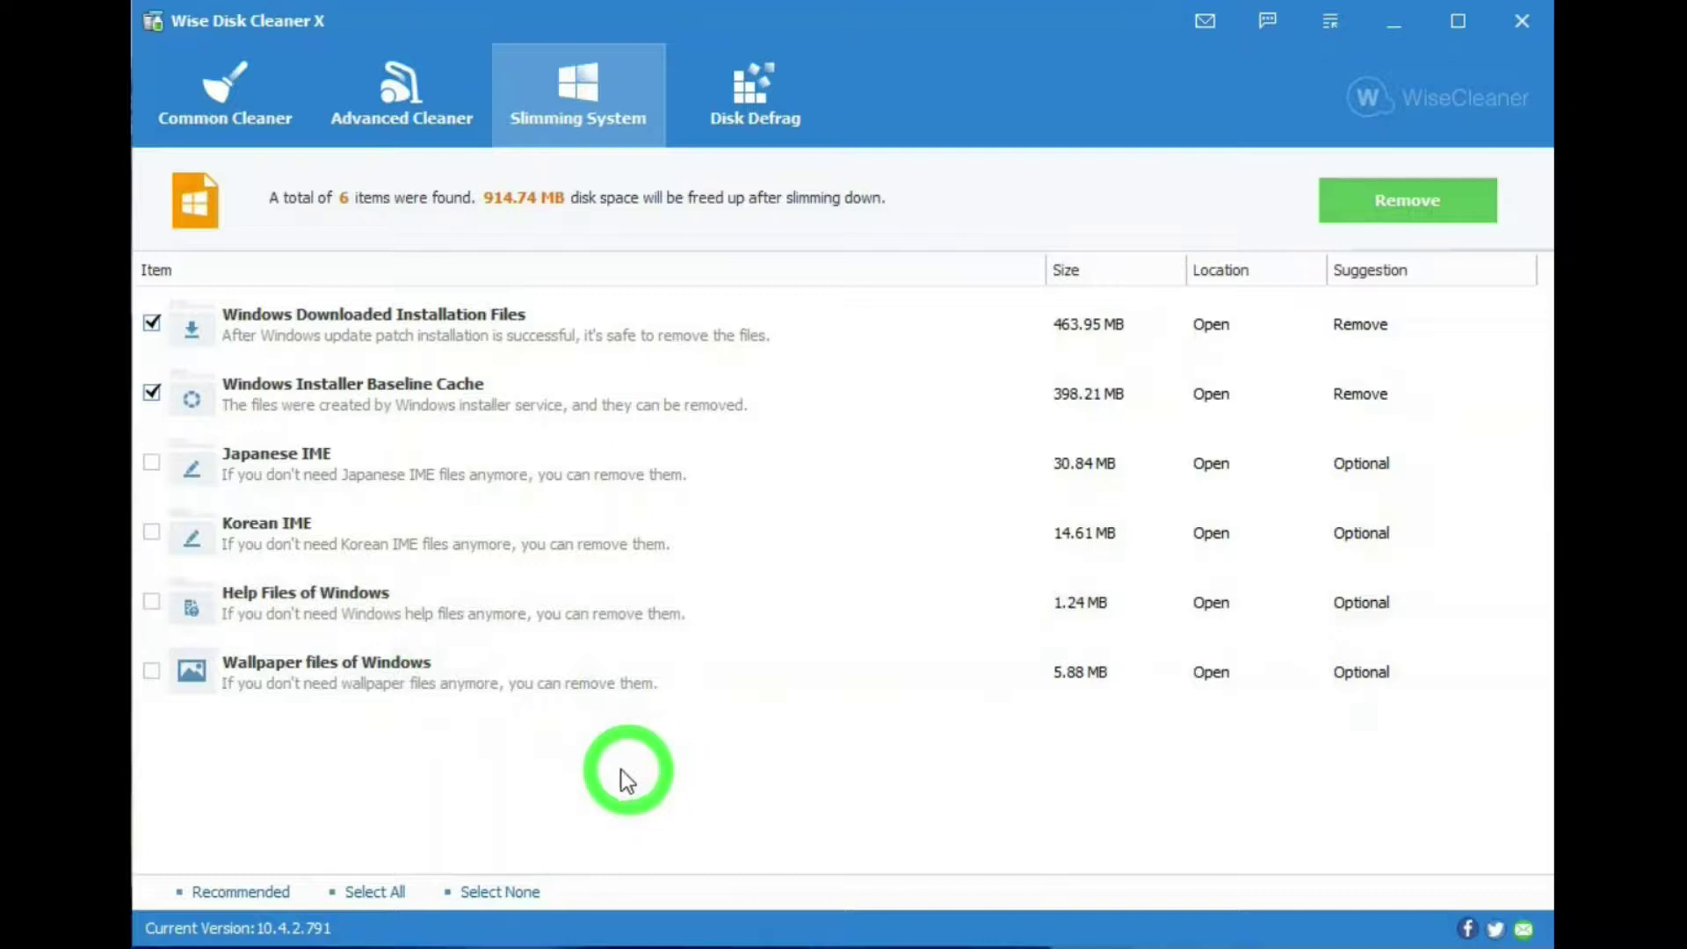
# Step: Switch to the Disk Defrag page showing Windows (C:) with 757.49 GB free of 930.24 GB
pyautogui.click(152, 322)
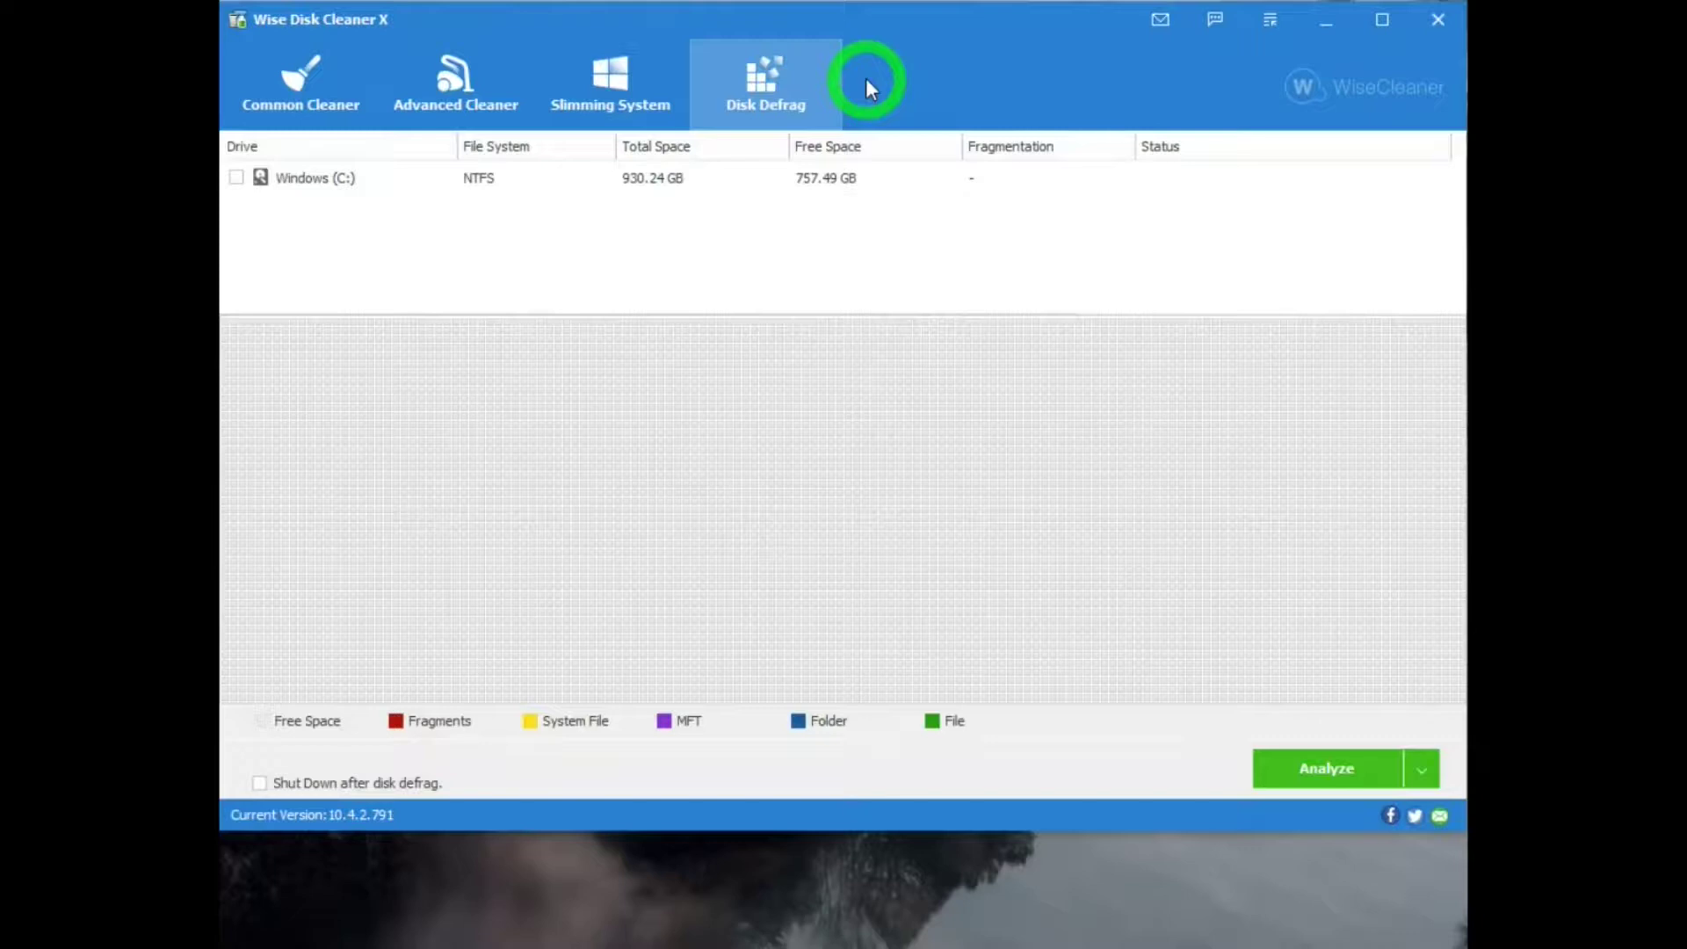
# Step: Tick Windows (C:) for defragmentation and look over the Analyze dropdown's other actions
pyautogui.click(237, 178)
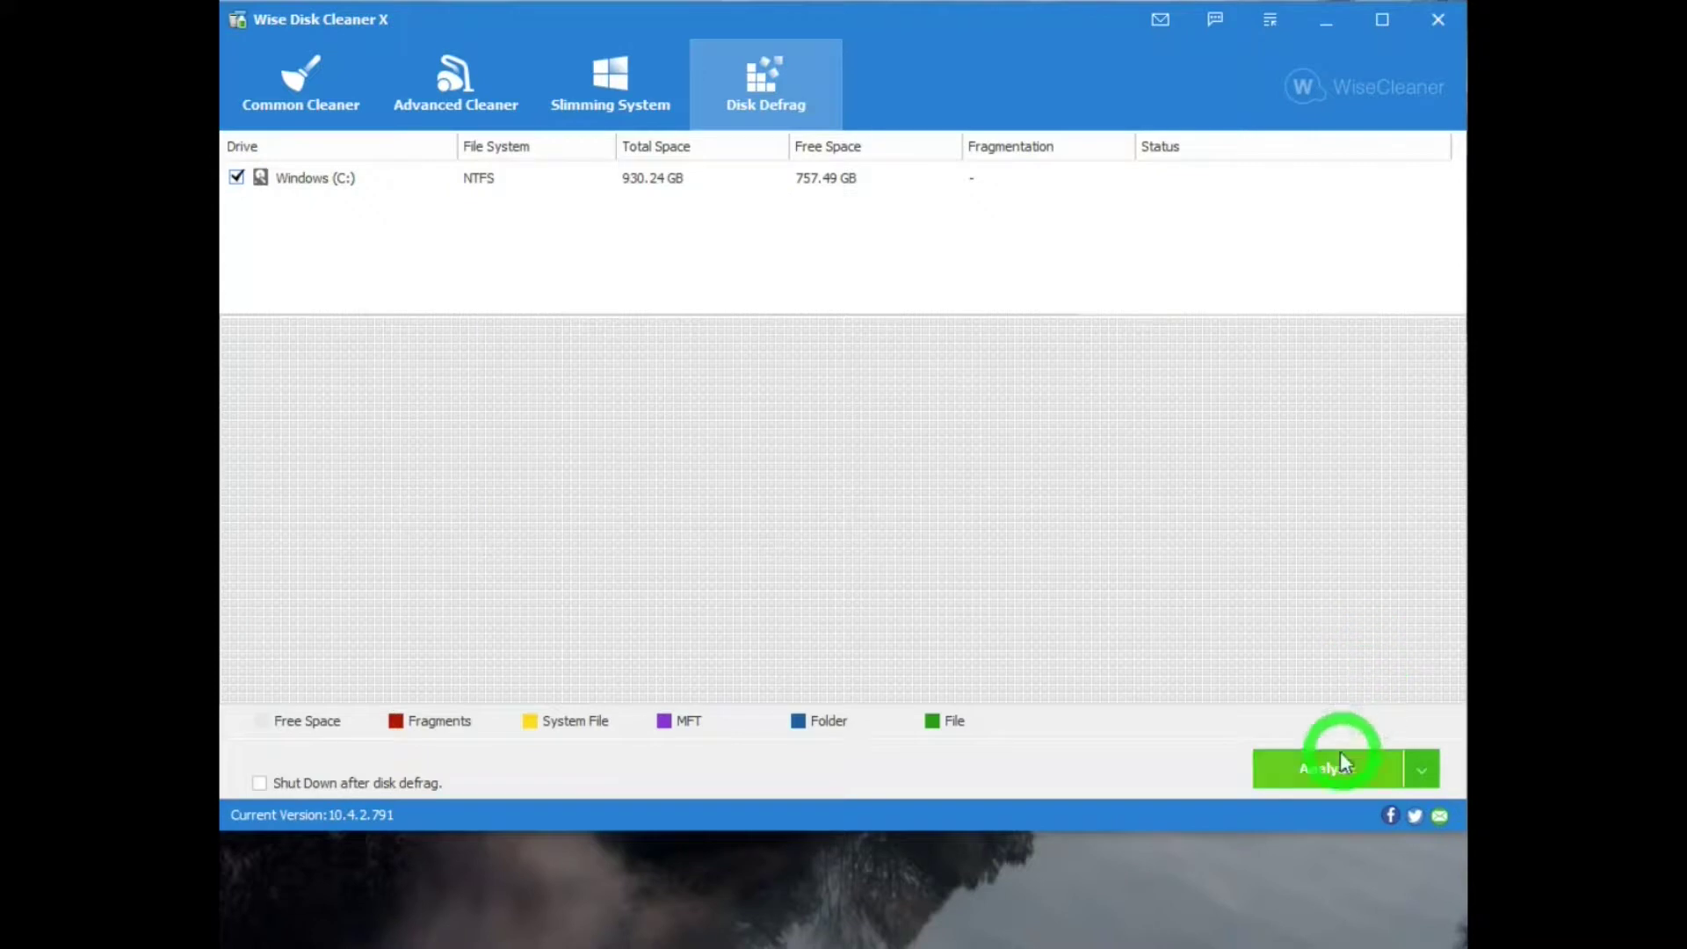
pyautogui.click(1423, 770)
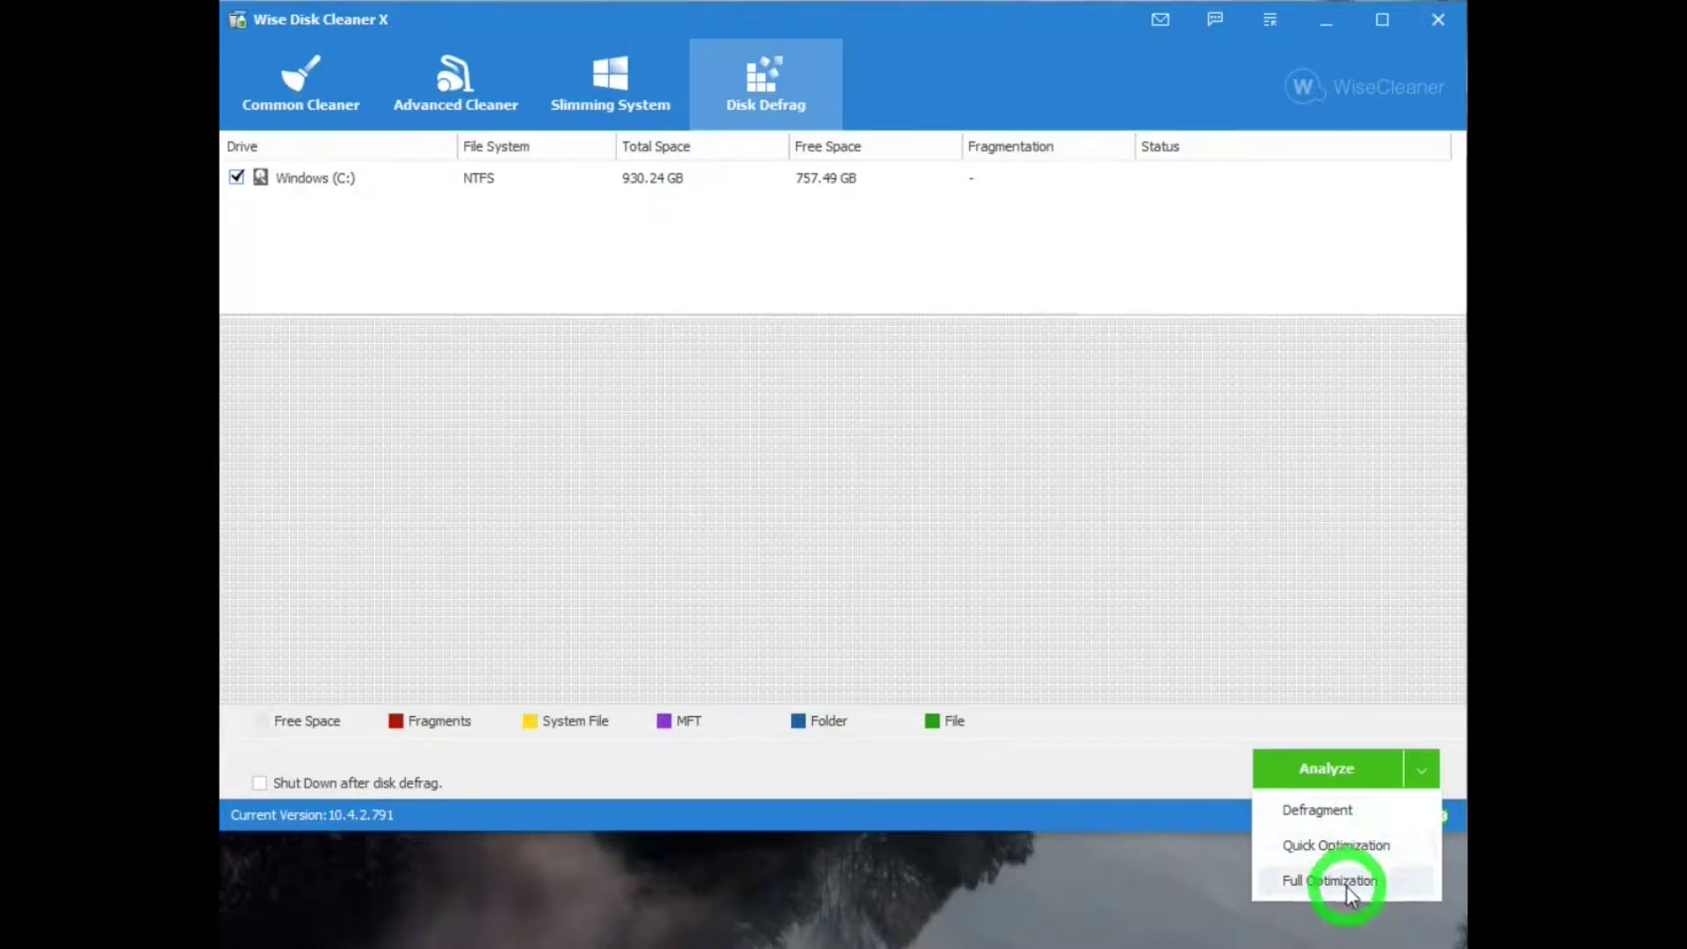
pyautogui.click(984, 772)
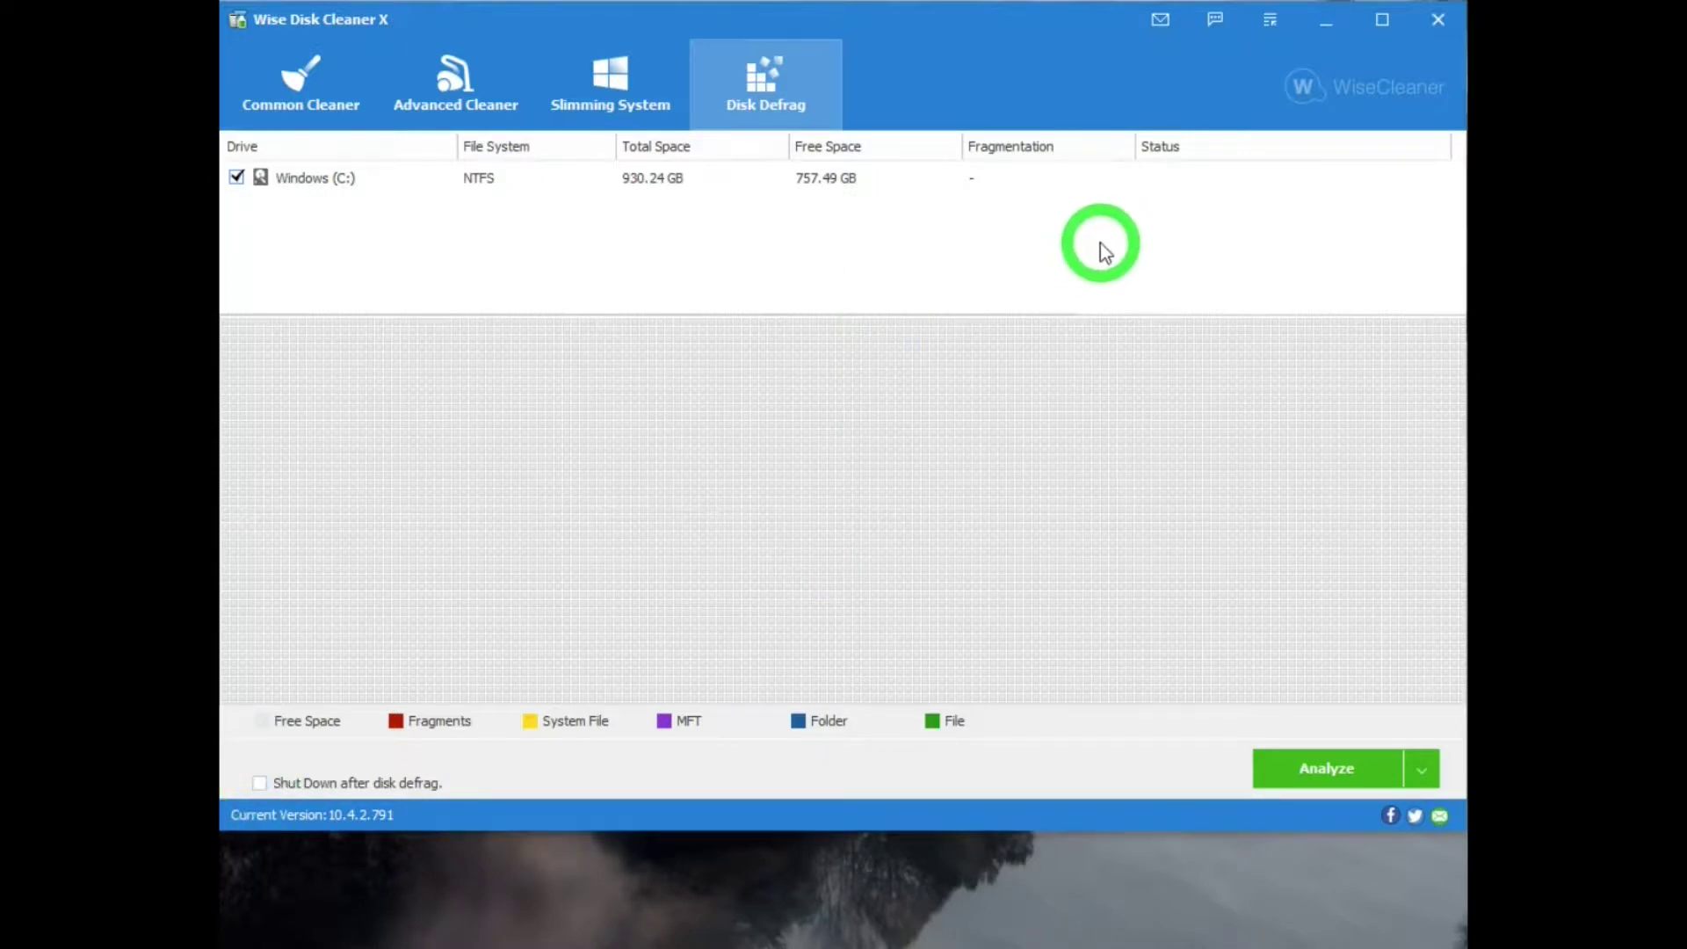
# Step: Analyze Windows (C:), which reports 1.90% fragmentation
pyautogui.click(1323, 774)
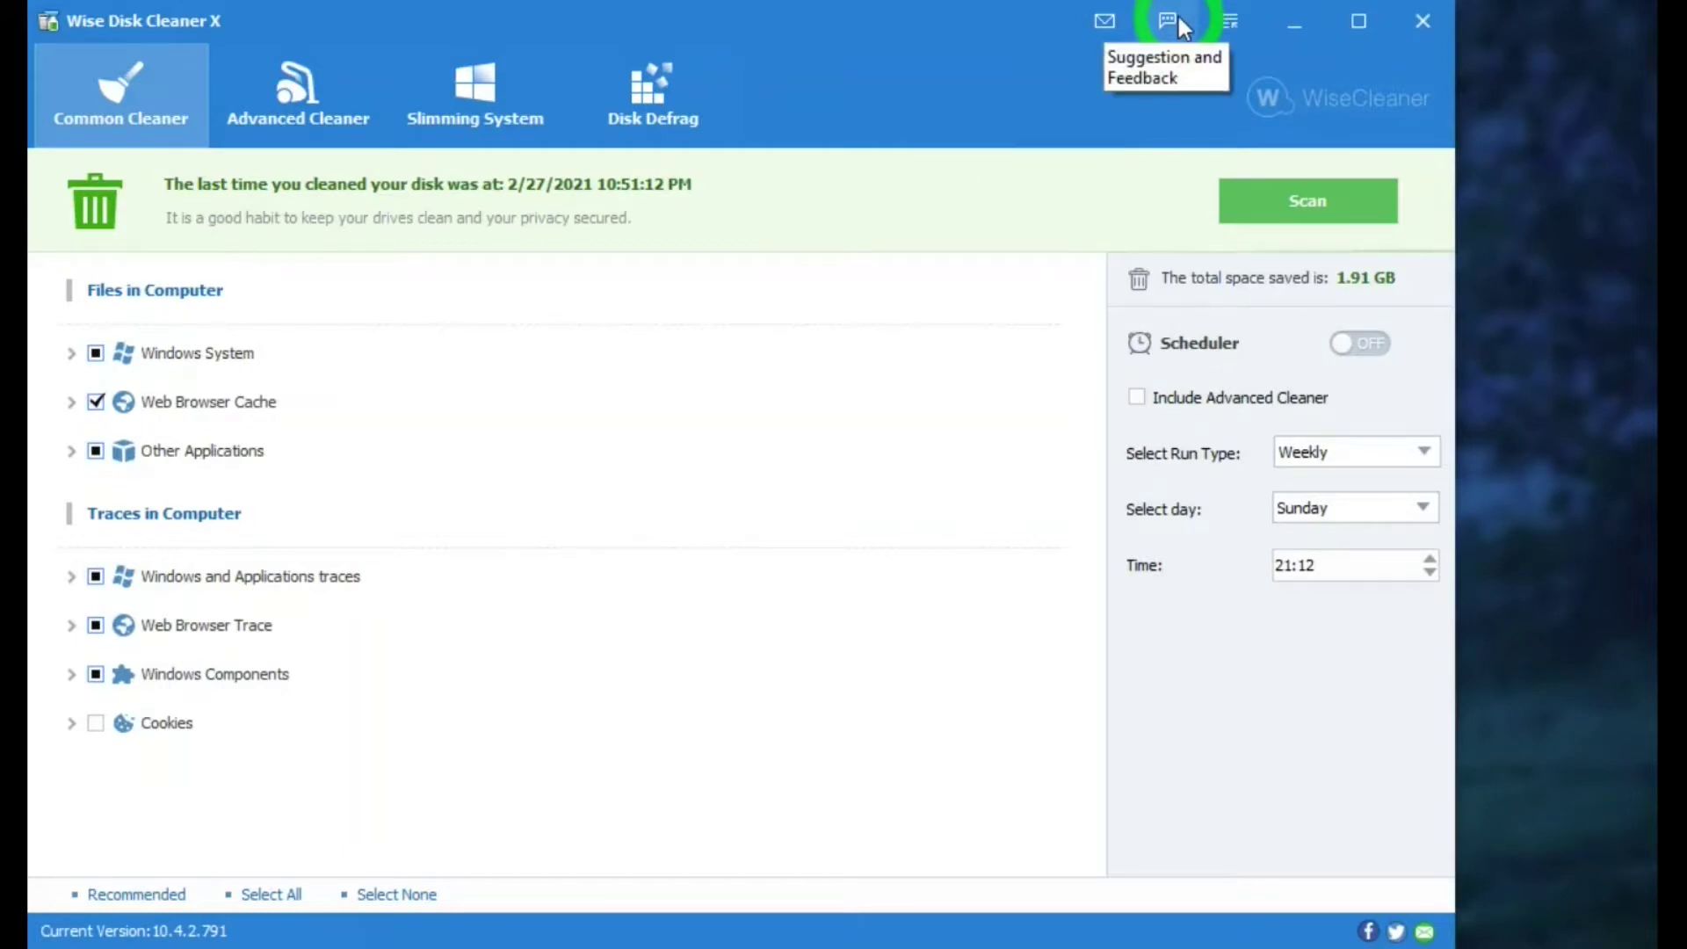
# Step: Open the Settings dialog from the title-bar main menu
pyautogui.click(1232, 22)
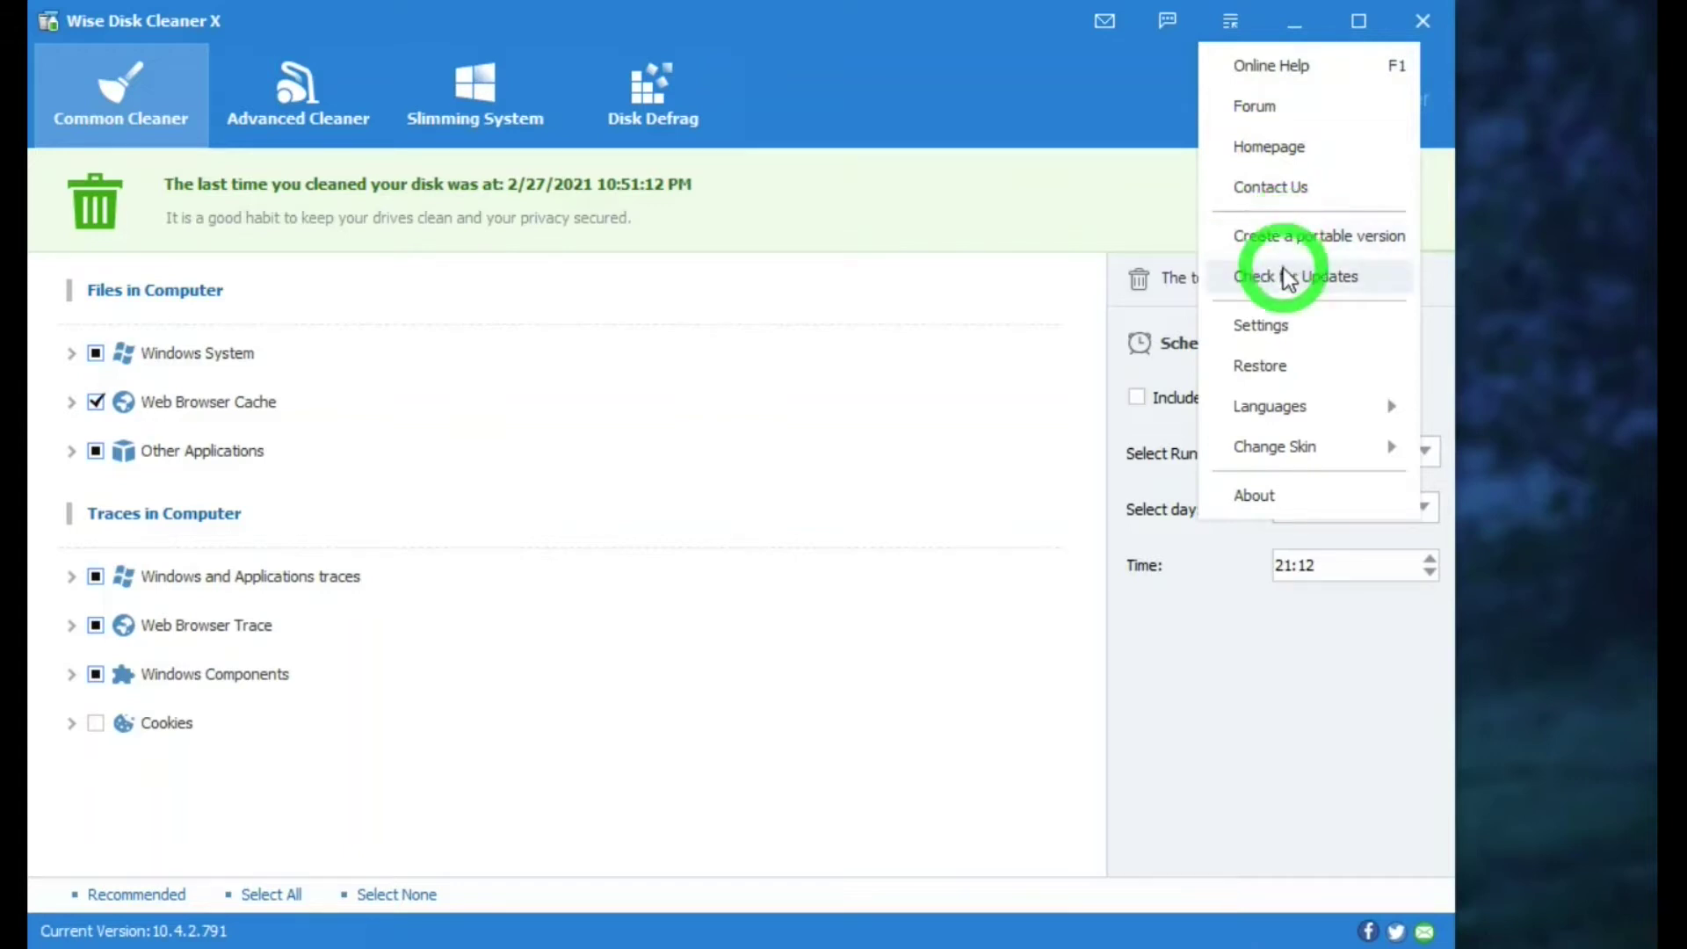
pyautogui.click(1265, 324)
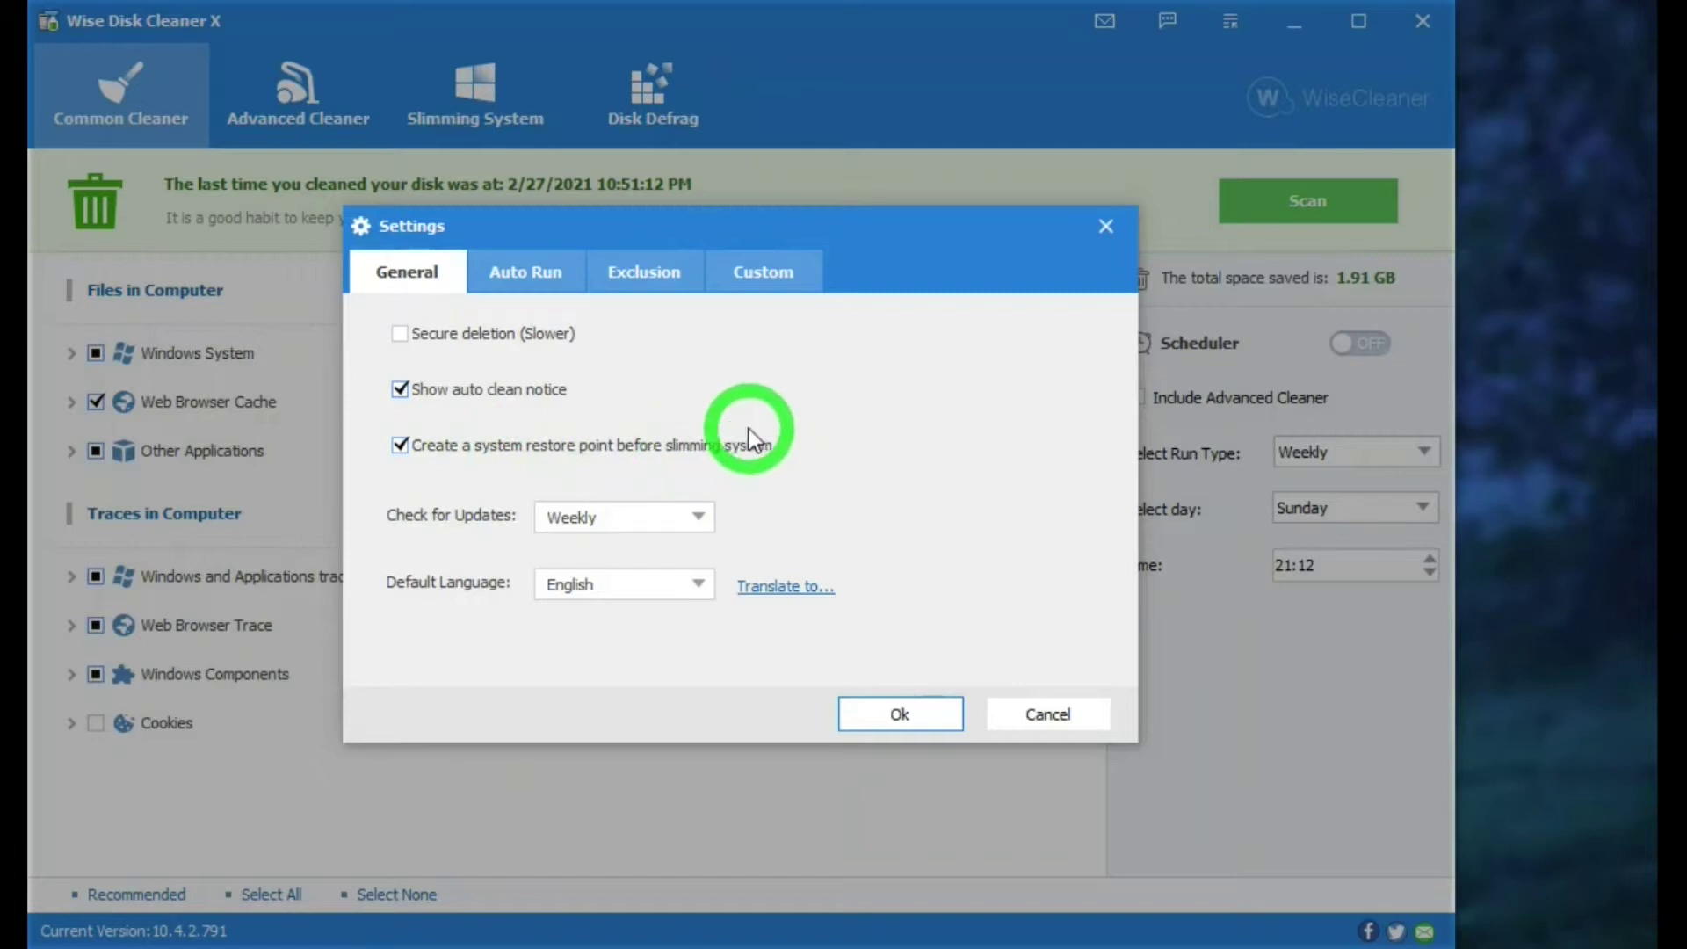
# Step: Look through the Auto Run, Exclusion and Custom tabs; the Custom Folders to Empty list is empty
pyautogui.click(525, 278)
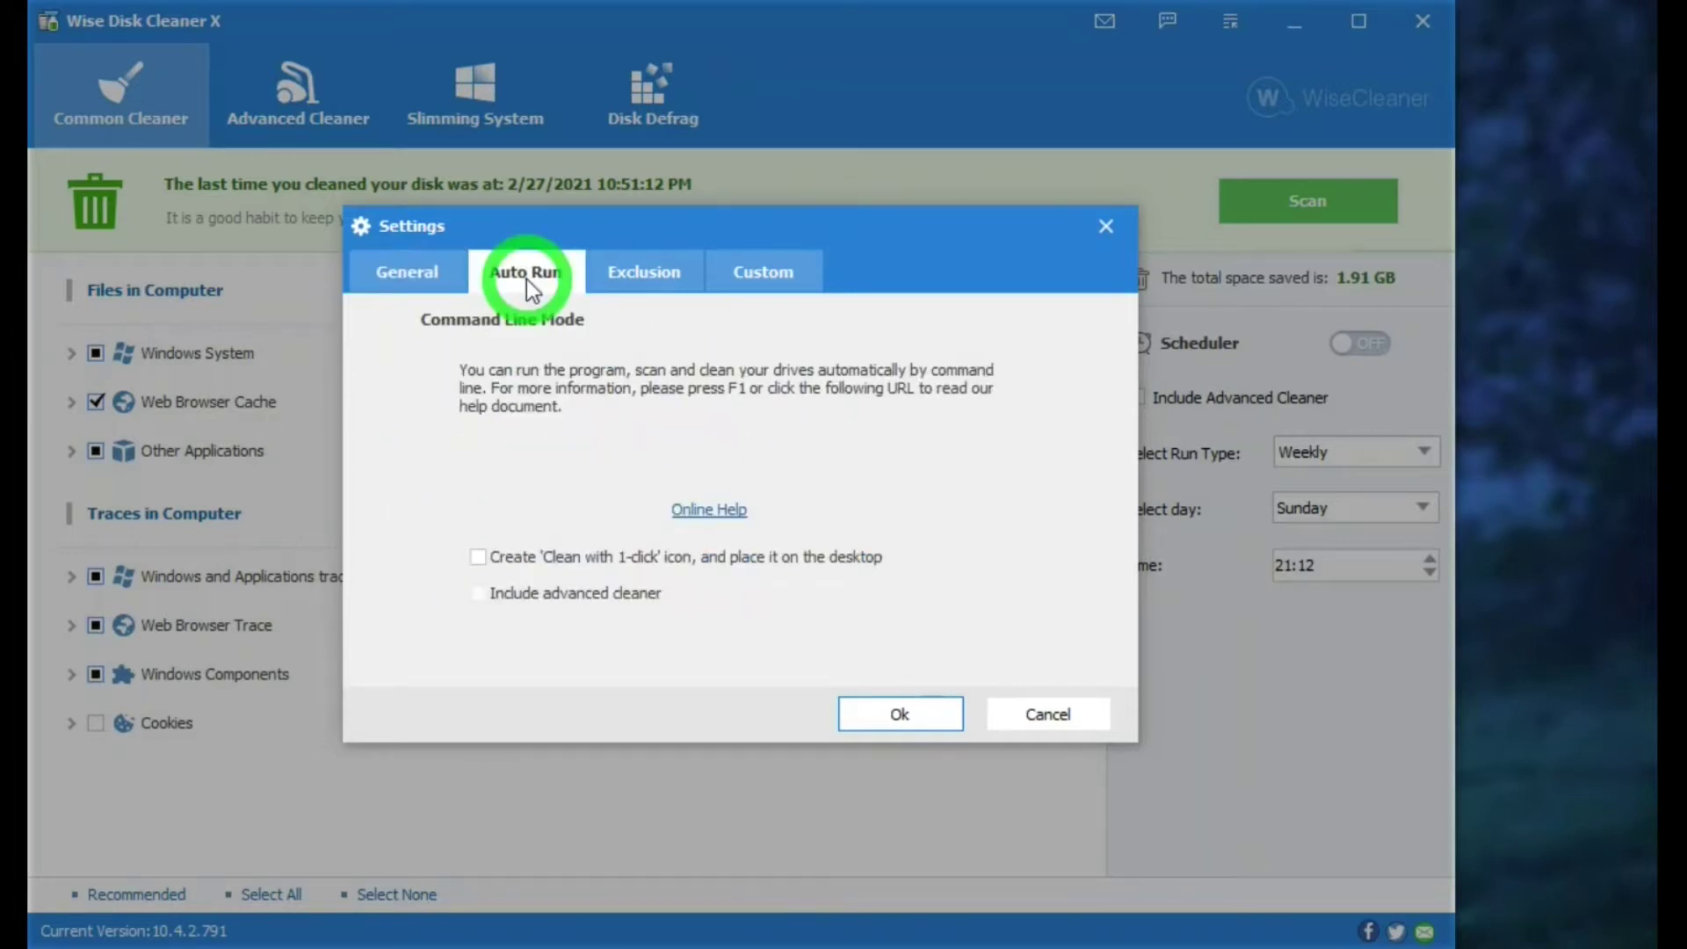
pyautogui.click(617, 280)
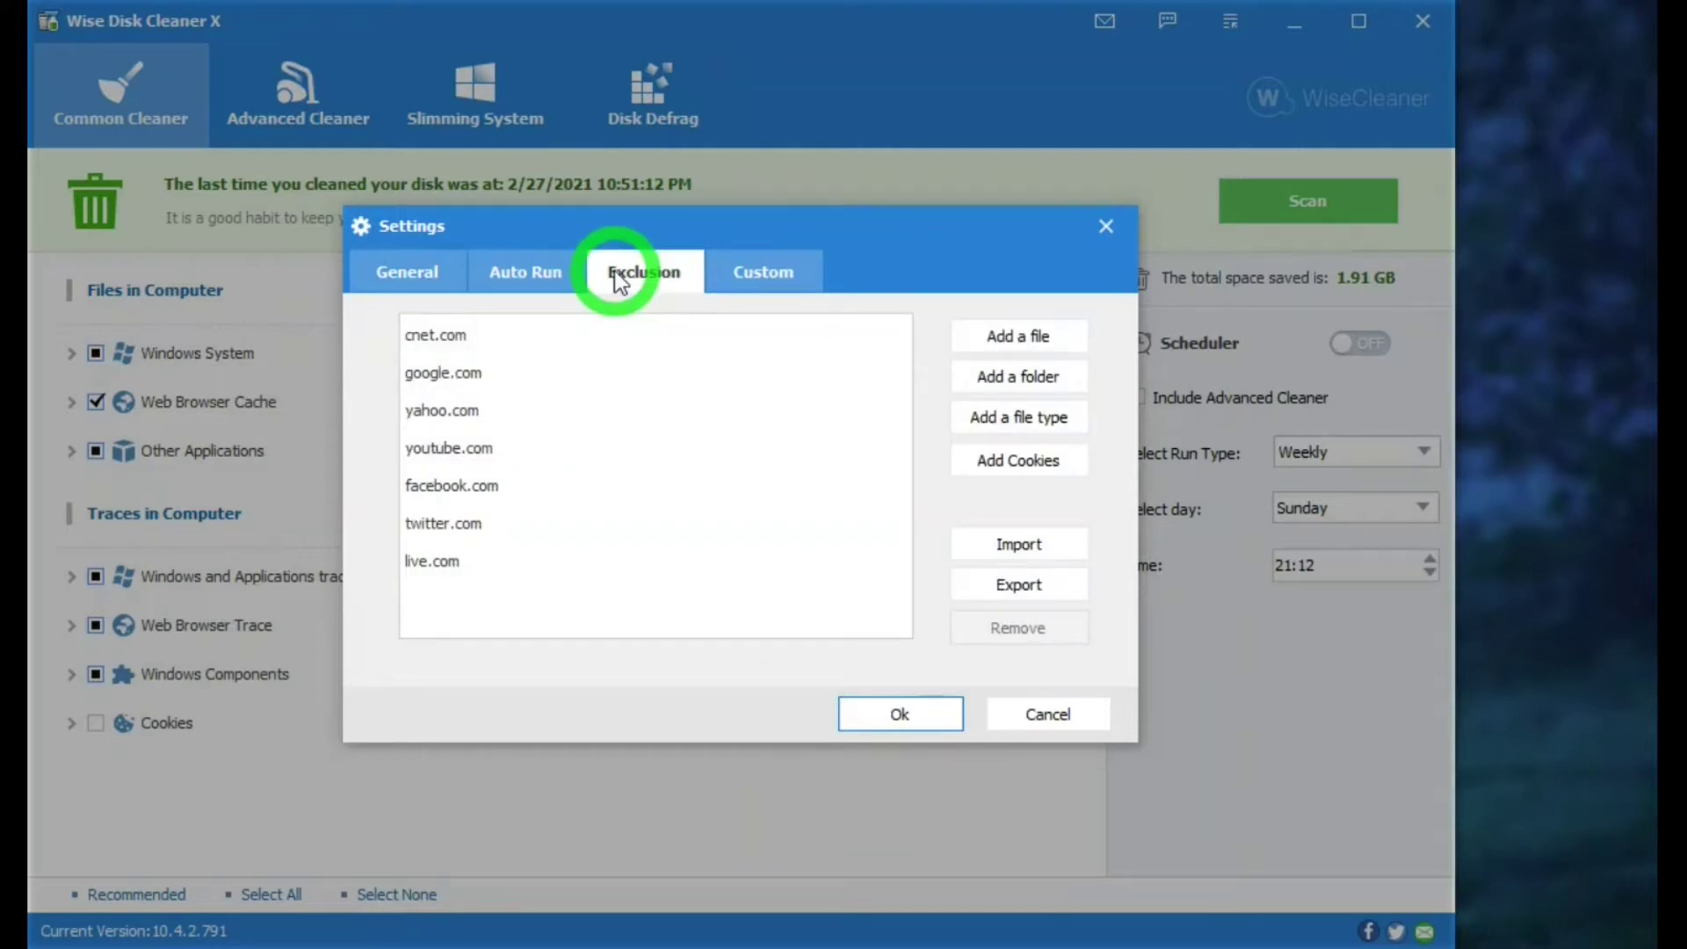
pyautogui.click(756, 273)
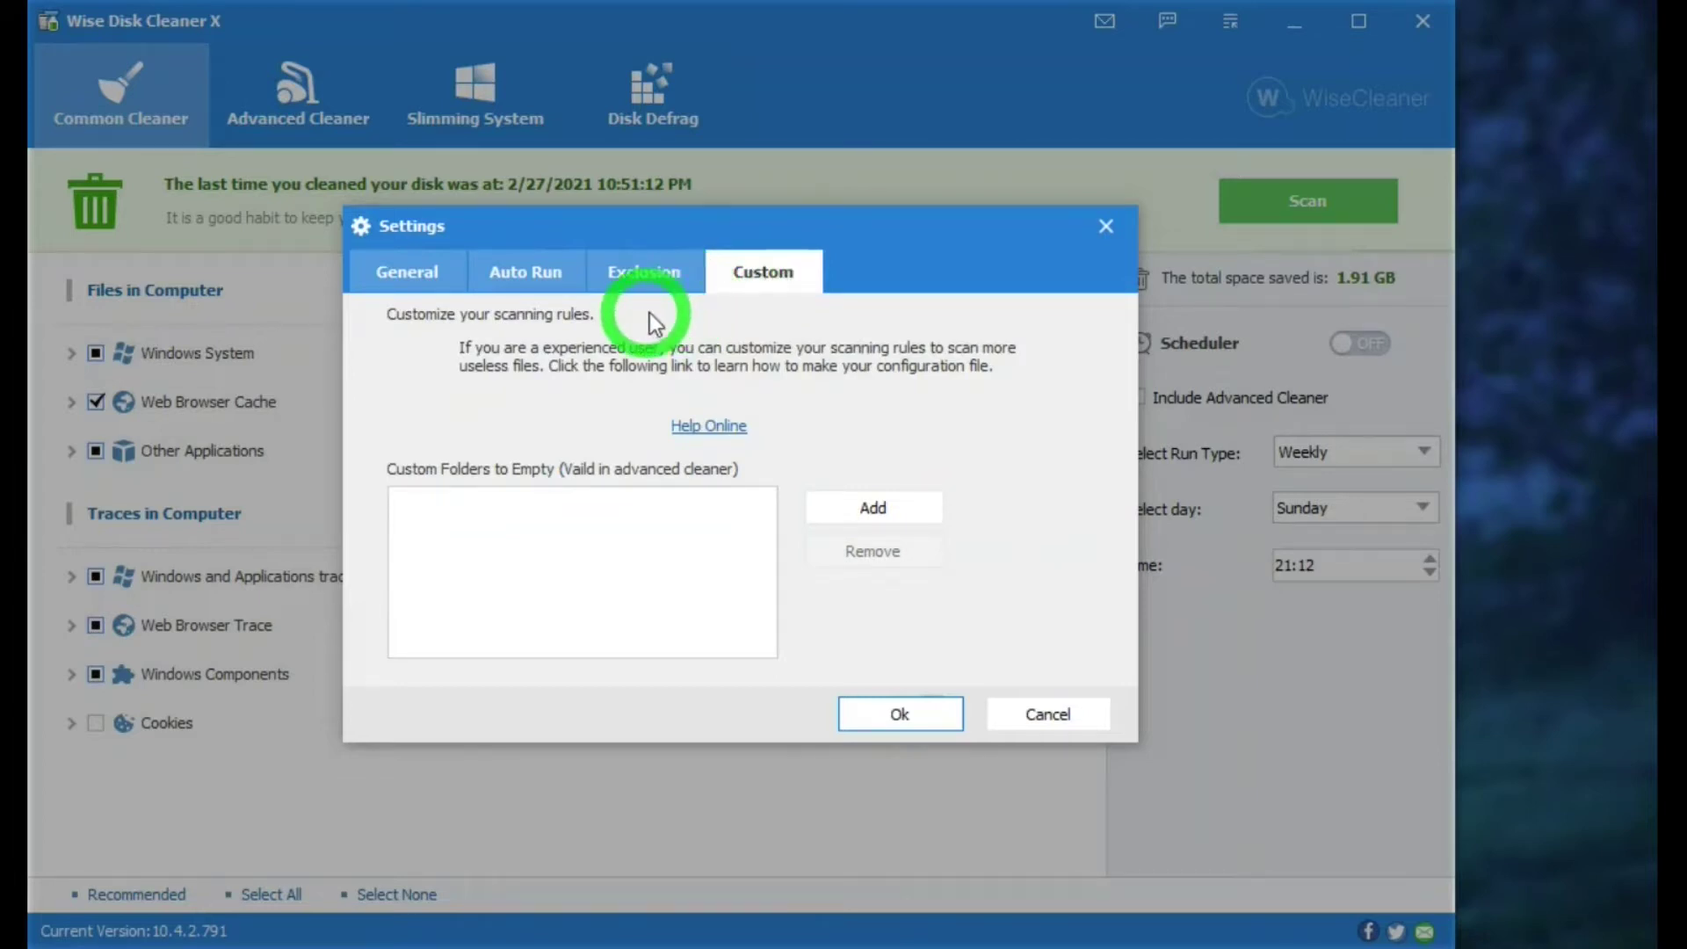
# Step: Accept Settings, then view the three system restore points and close the Restore window
pyautogui.click(914, 717)
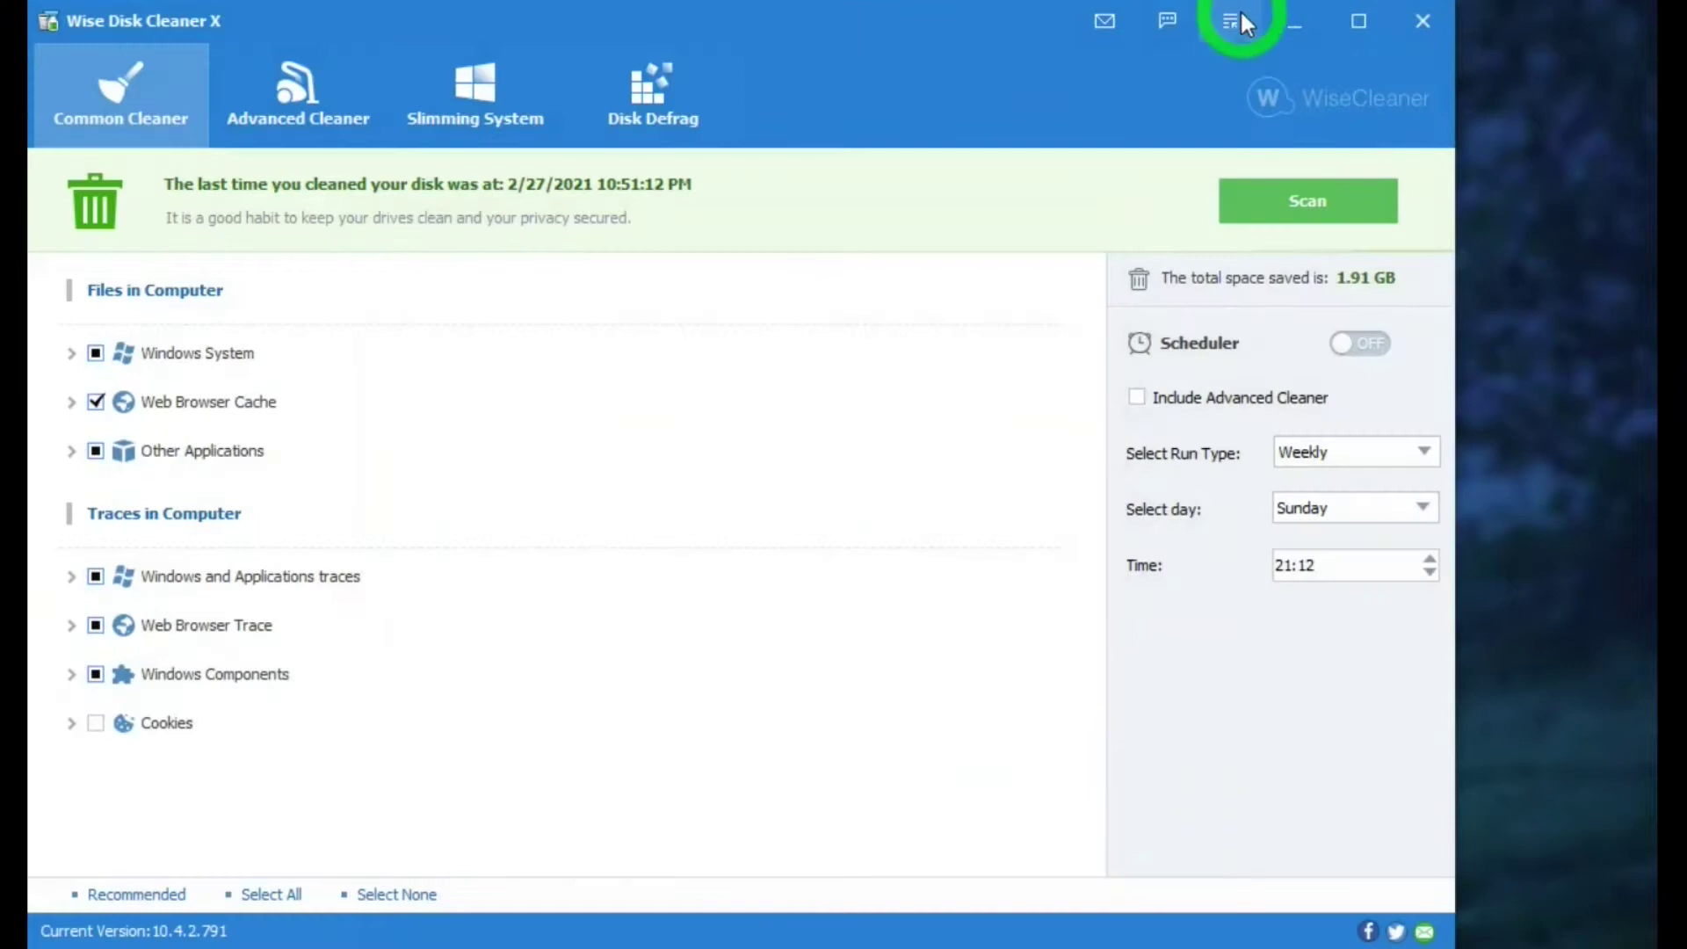
pyautogui.click(1233, 18)
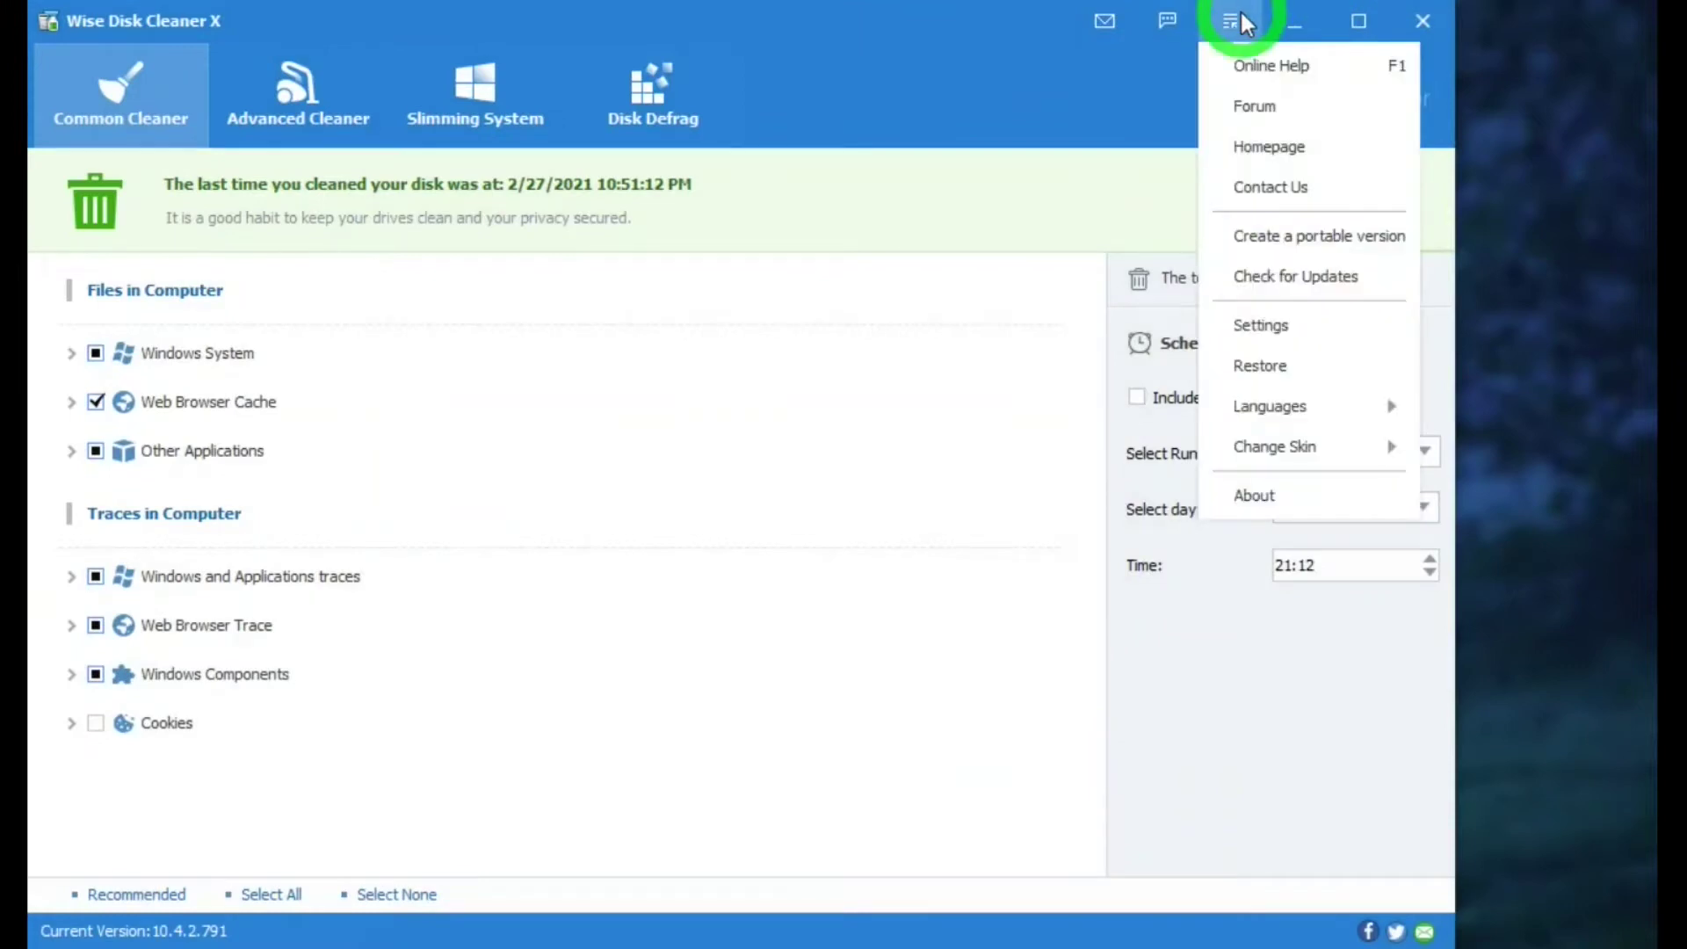
pyautogui.click(1284, 366)
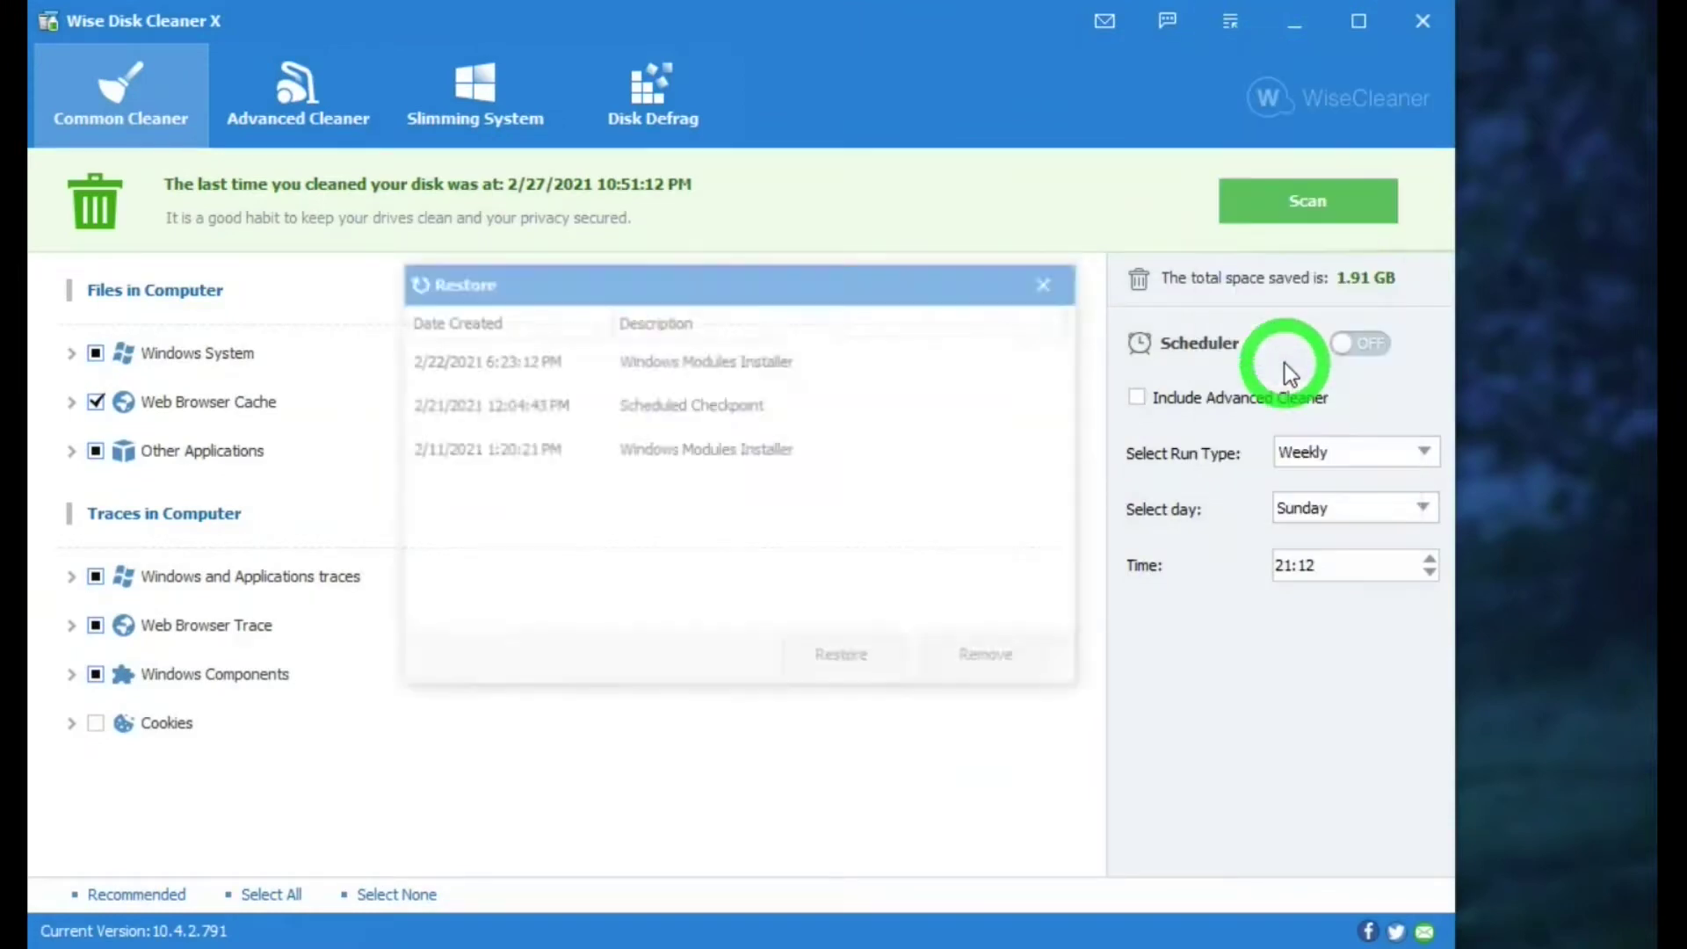
pyautogui.click(1061, 274)
# Step: Show the Change Skin choices: Default, Gray, Orange and Custom
pyautogui.click(1231, 23)
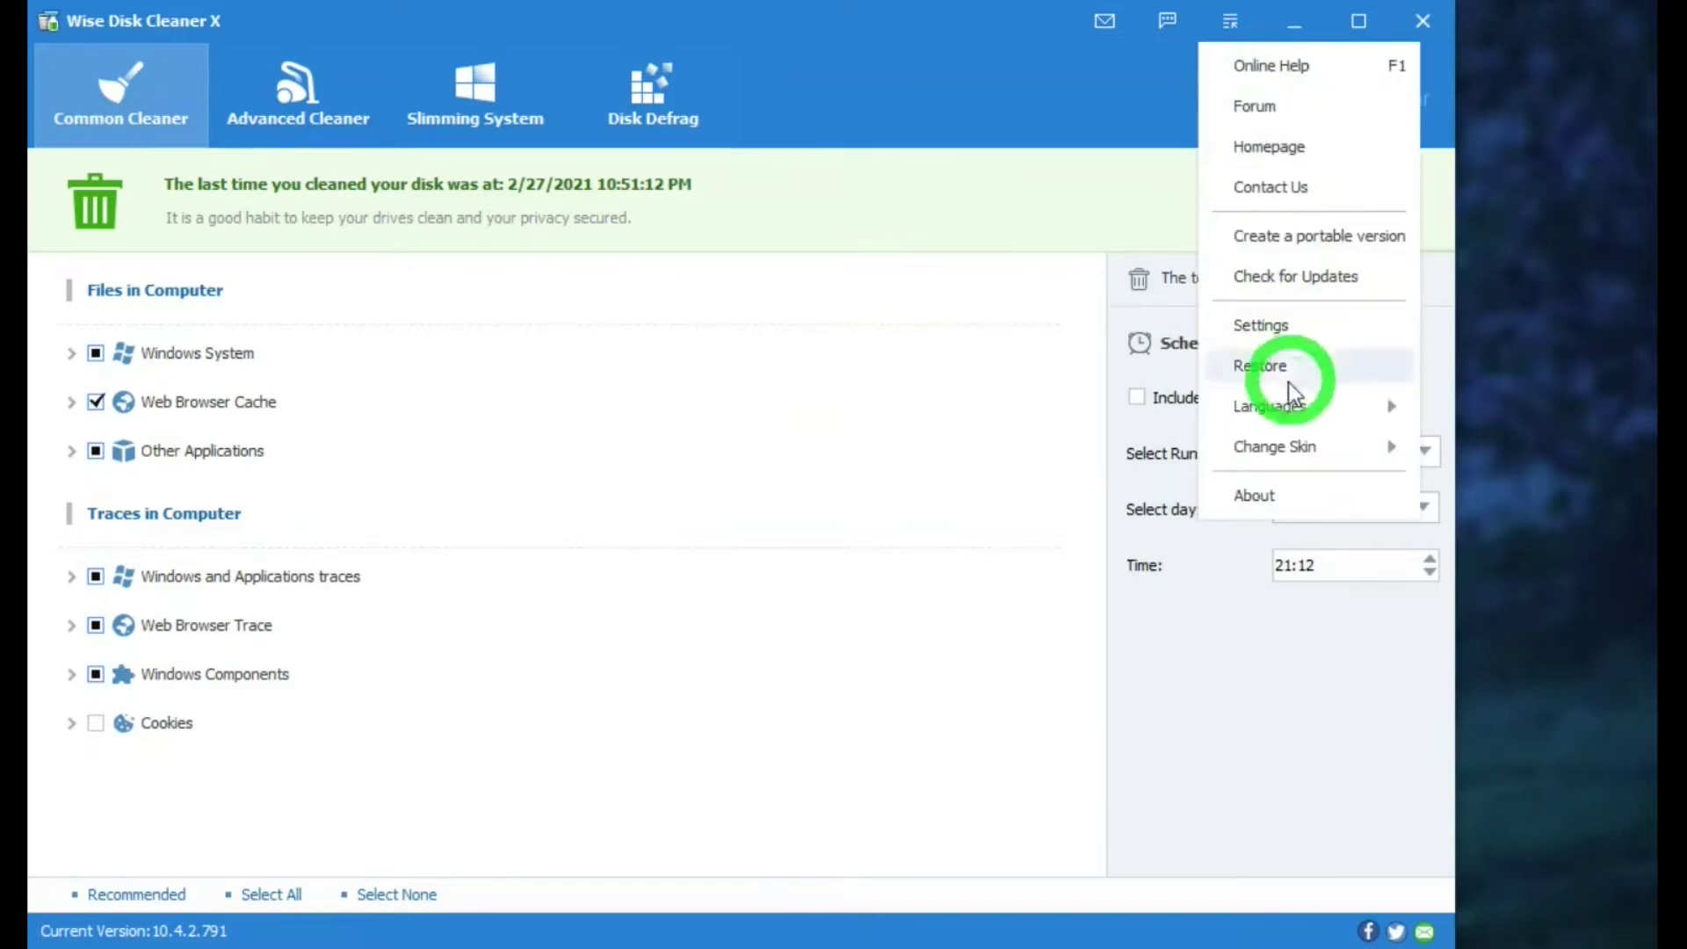
pyautogui.moveTo(1281, 407)
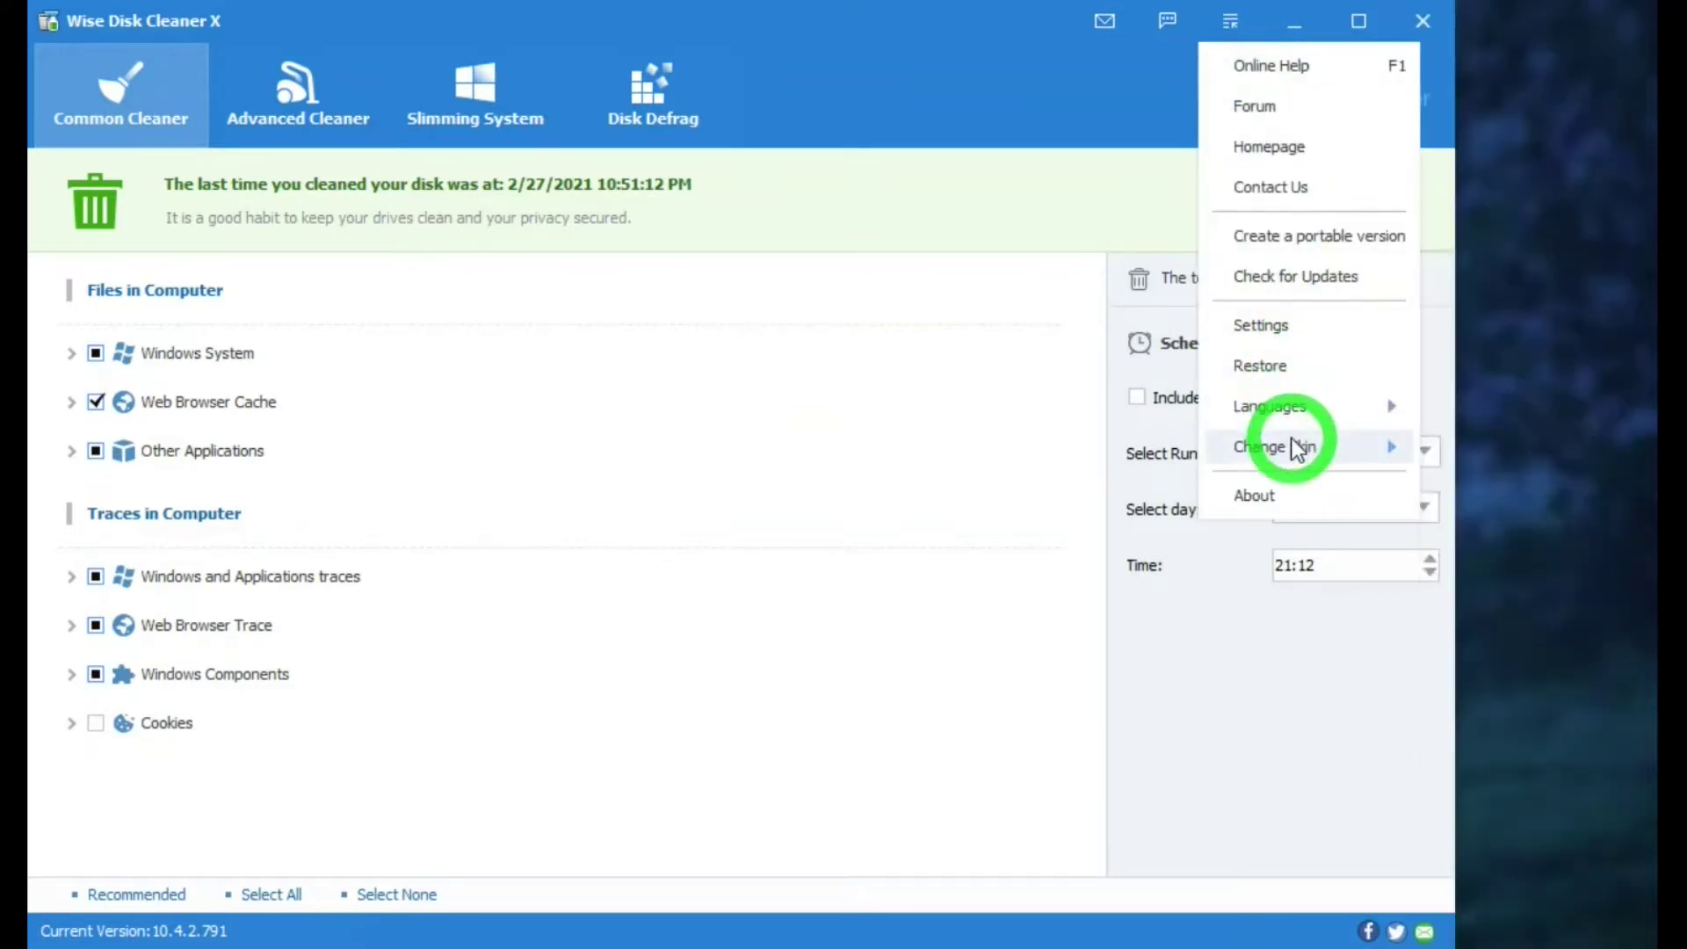
pyautogui.moveTo(1297, 448)
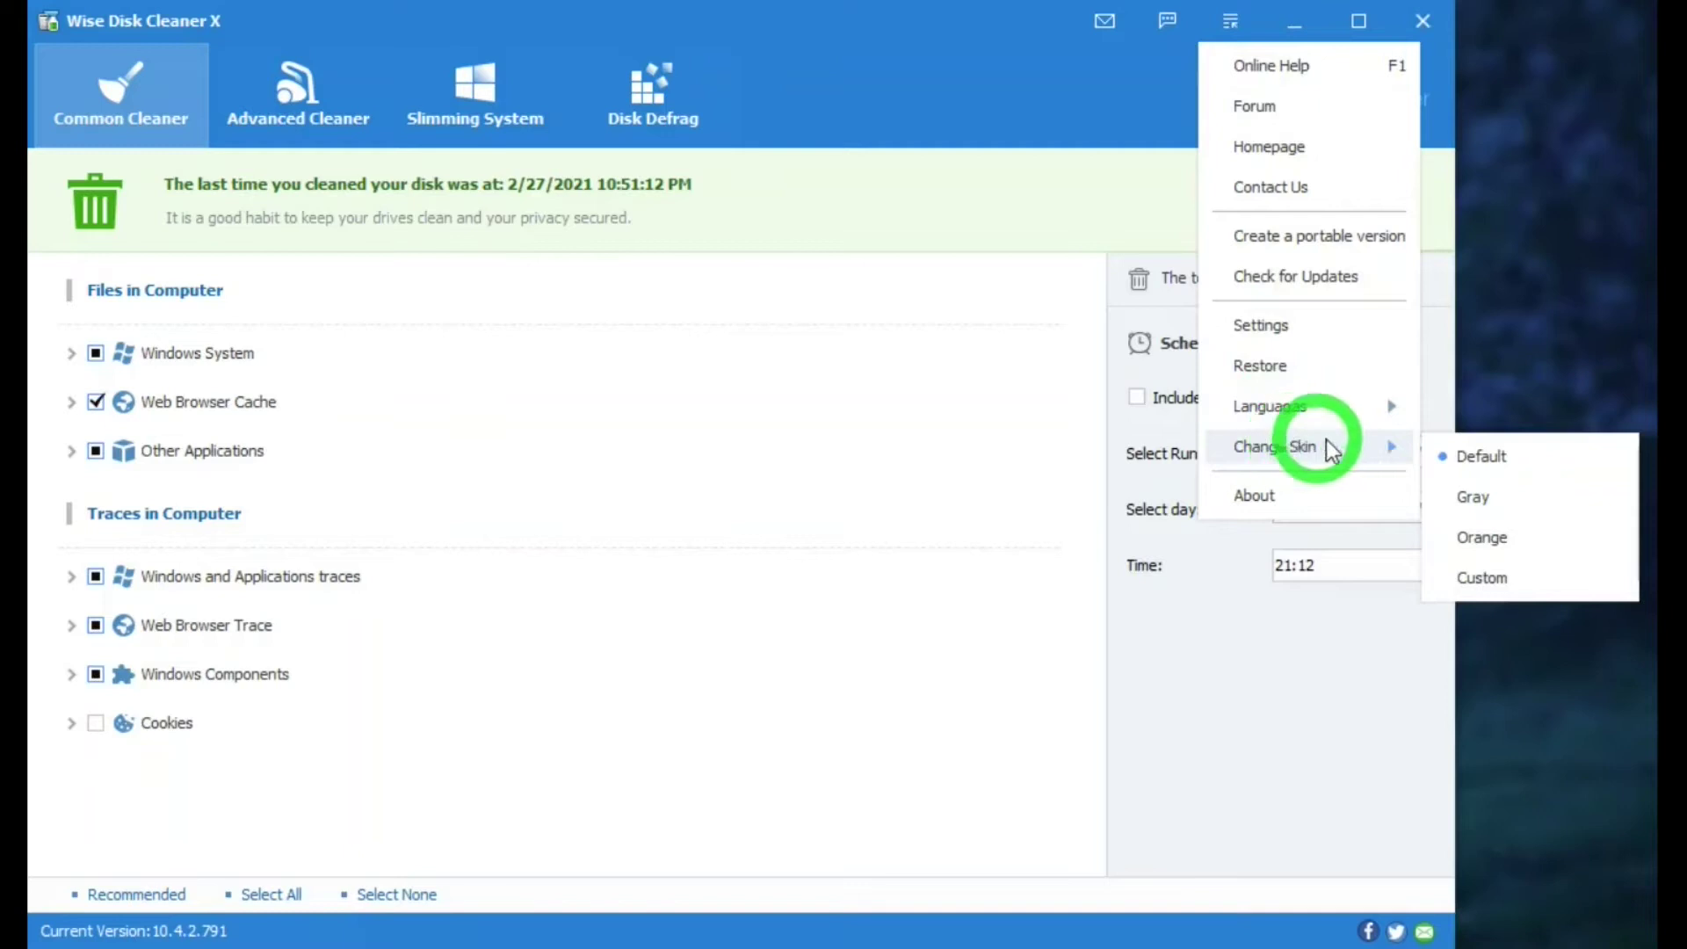
# Step: Switch the interface skin to Gray, then to Orange
pyautogui.click(1483, 503)
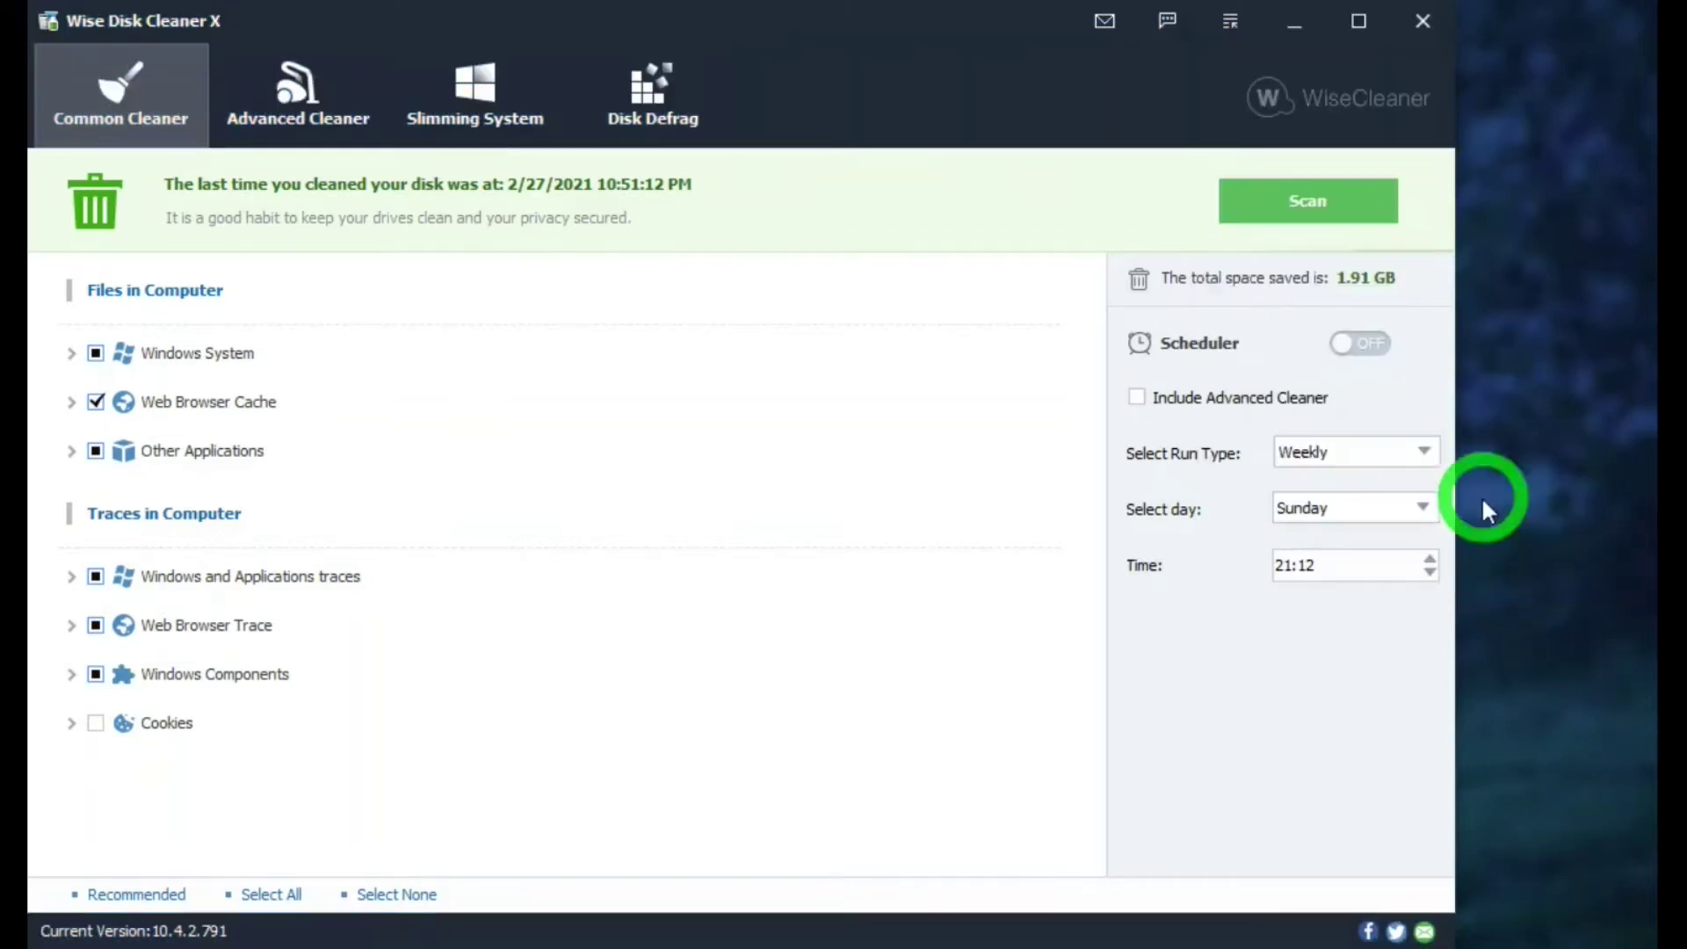
pyautogui.click(1228, 27)
pyautogui.moveTo(1385, 447)
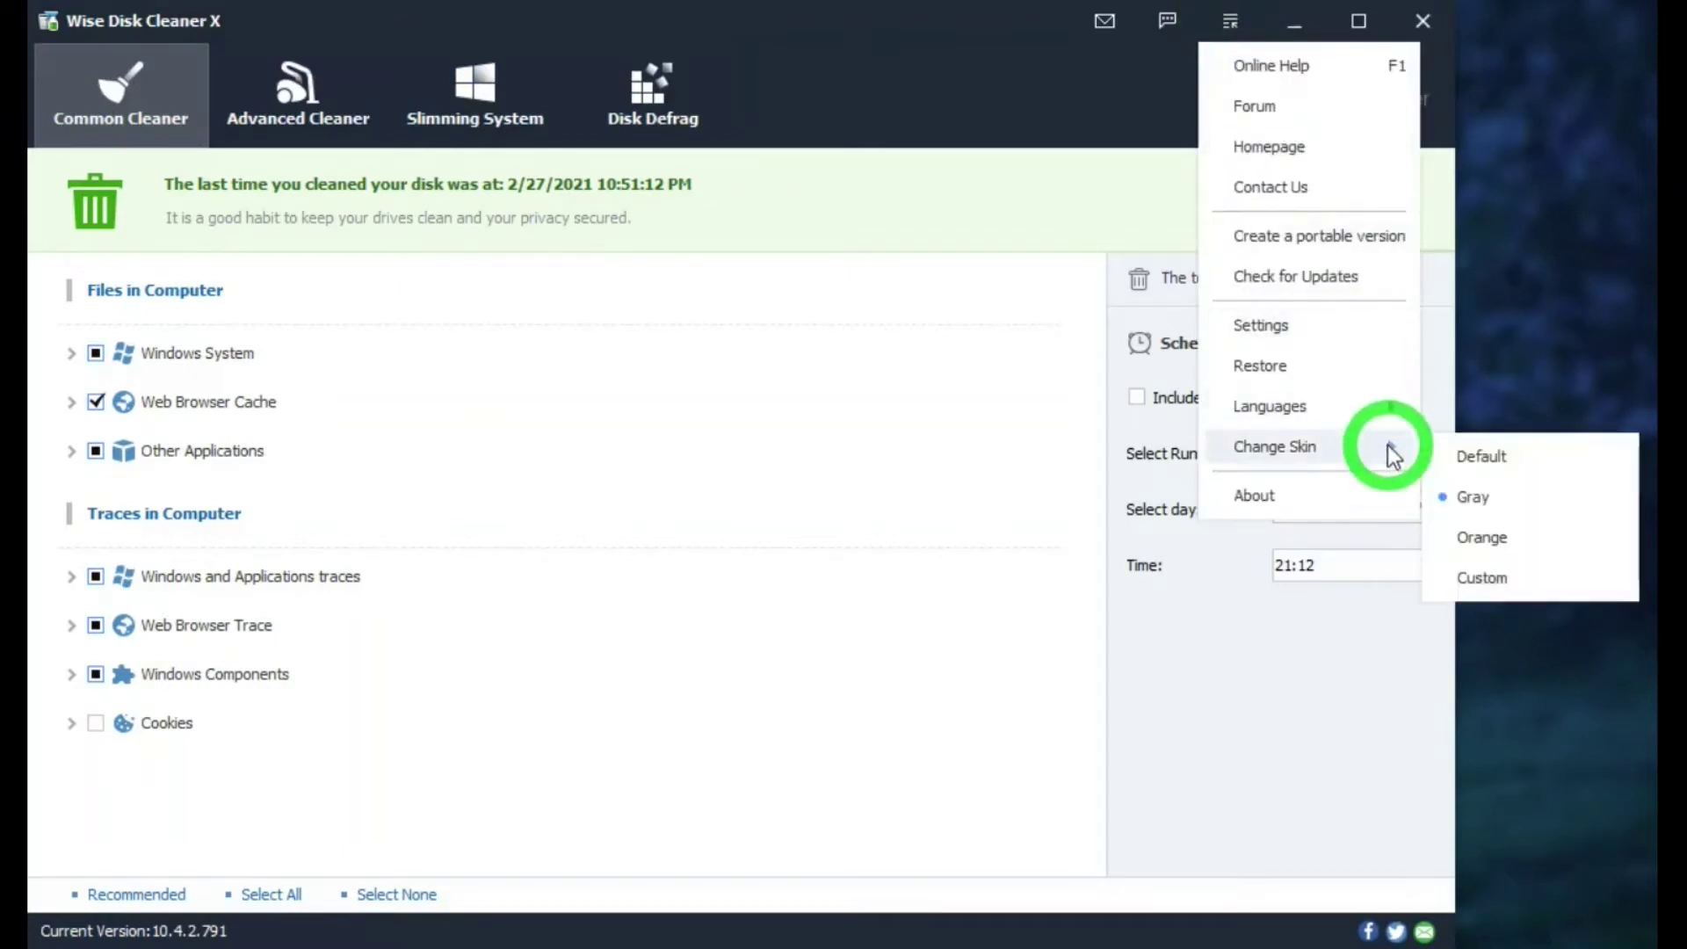
pyautogui.click(1494, 537)
# Step: Open and close the Custom skin colour window, then return to the Default blue skin
pyautogui.click(1226, 16)
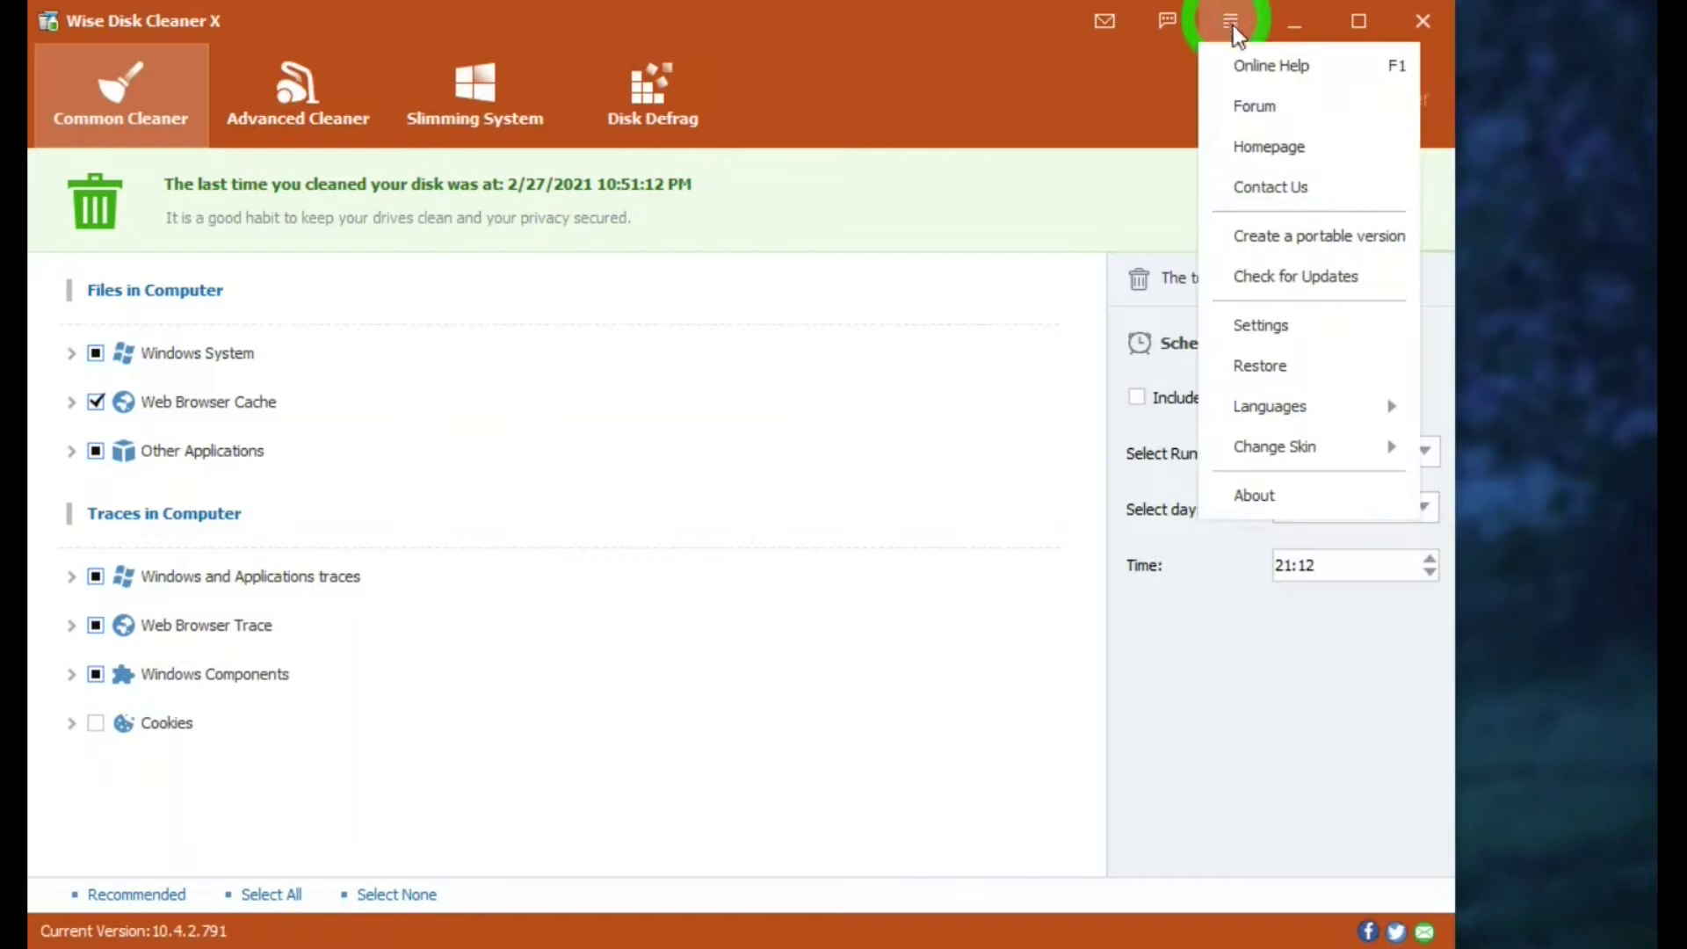
pyautogui.moveTo(1399, 447)
pyautogui.click(1504, 575)
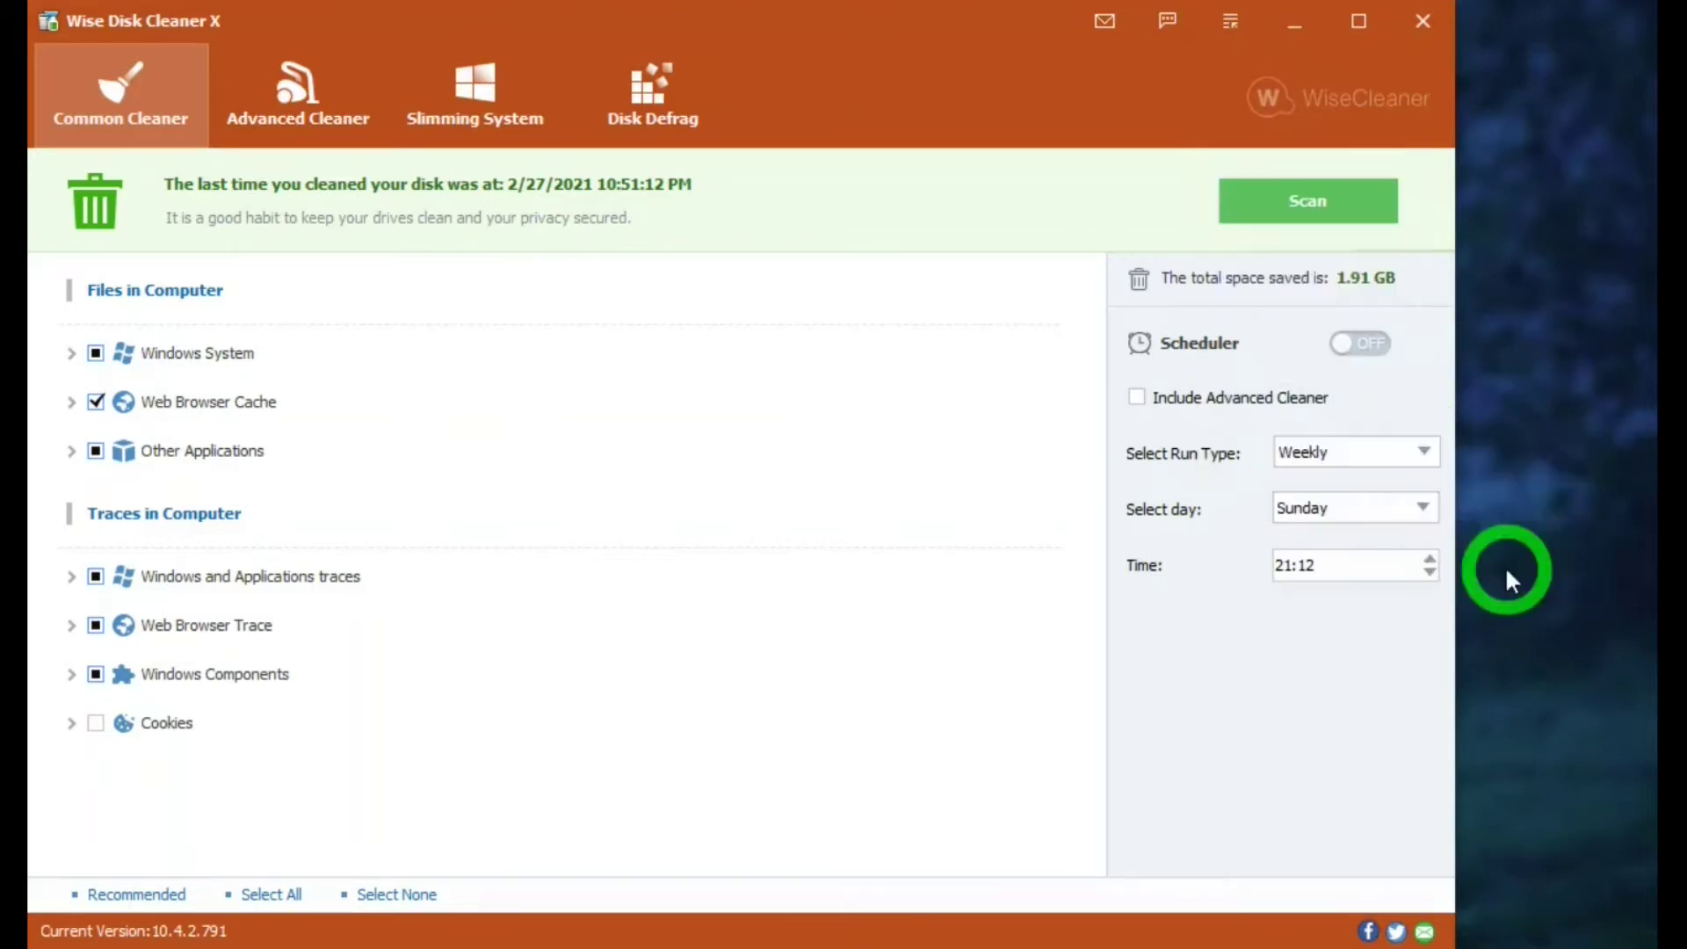
pyautogui.click(896, 405)
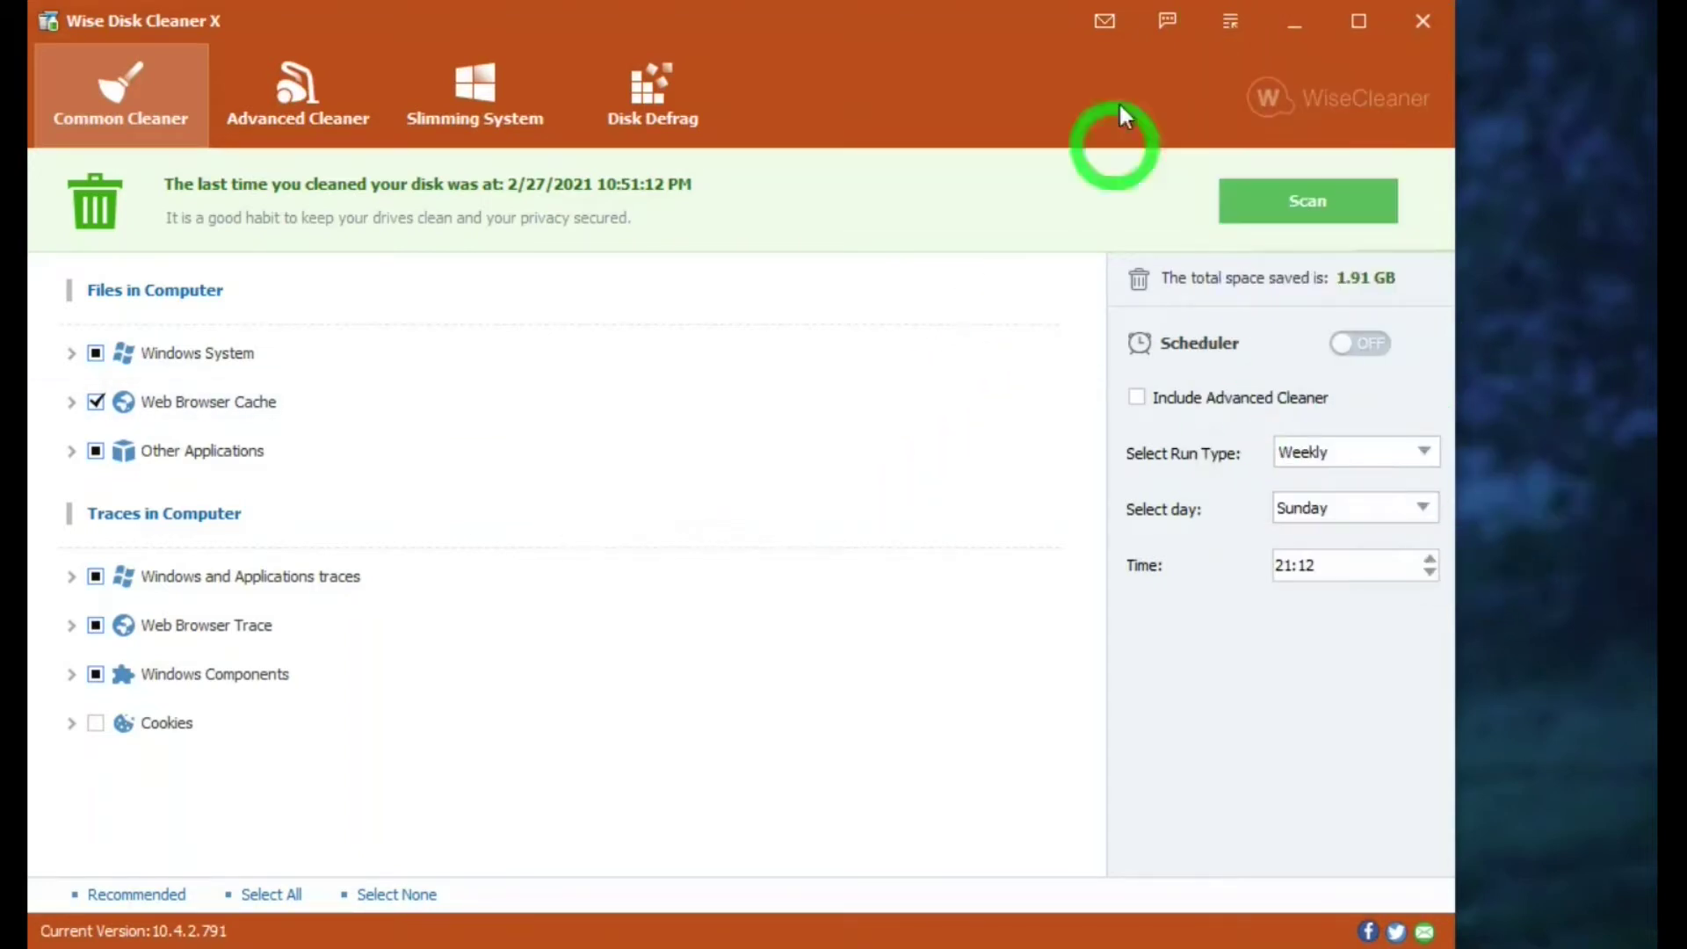
pyautogui.click(1231, 21)
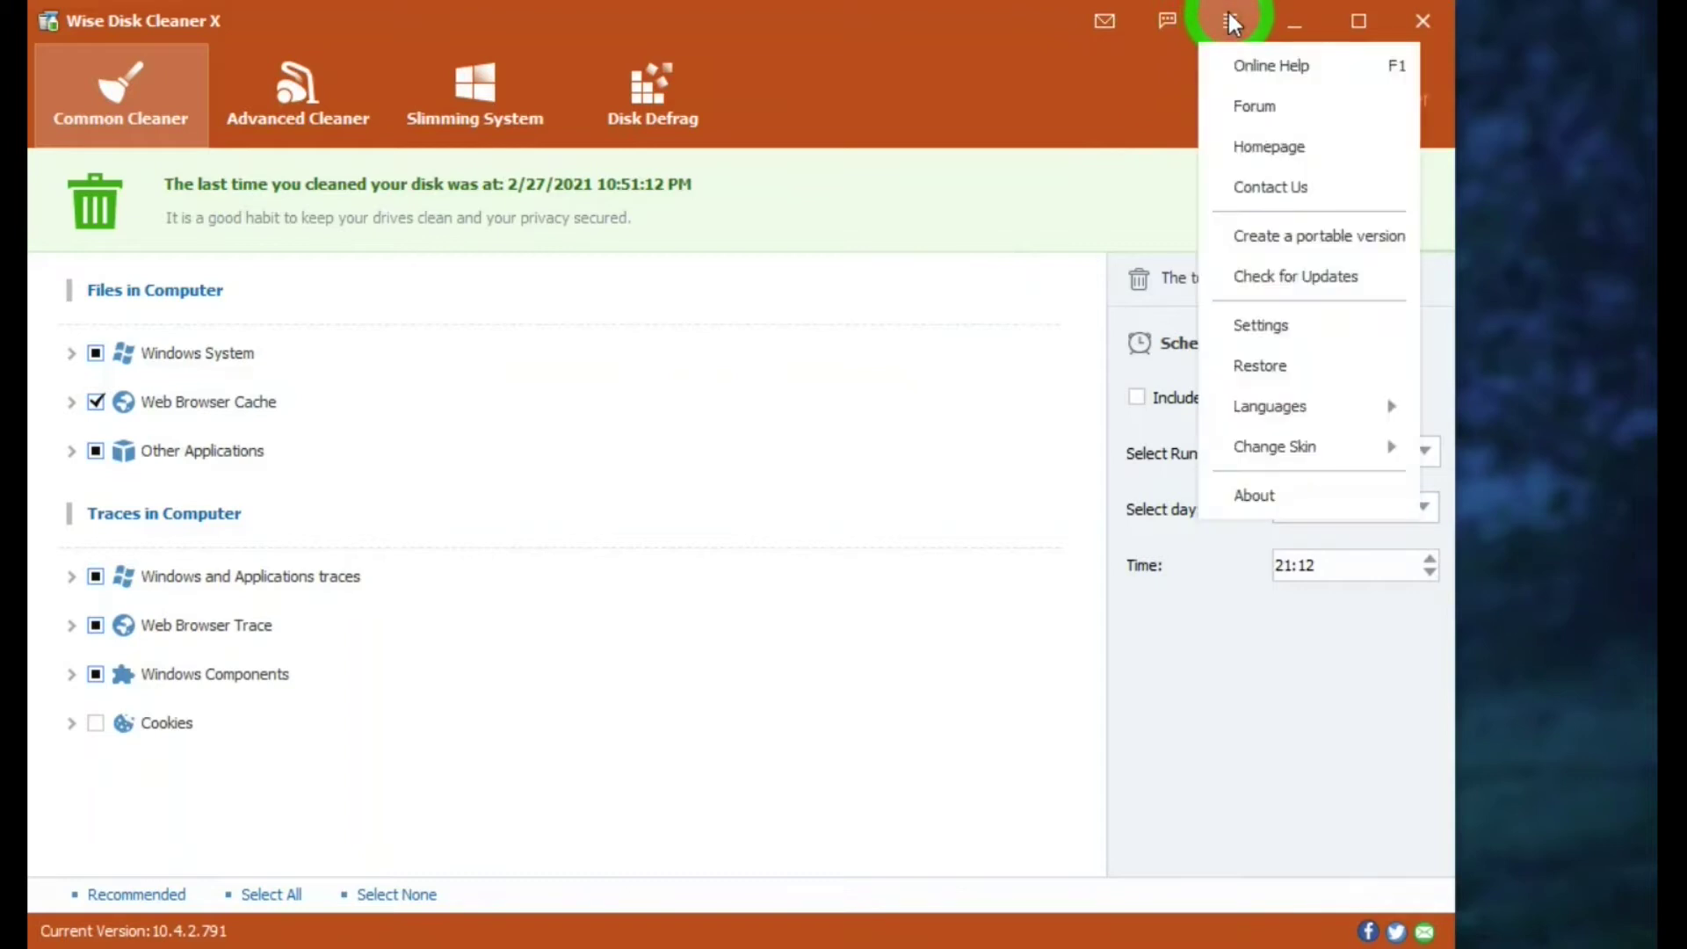
pyautogui.moveTo(1322, 448)
pyautogui.click(1476, 457)
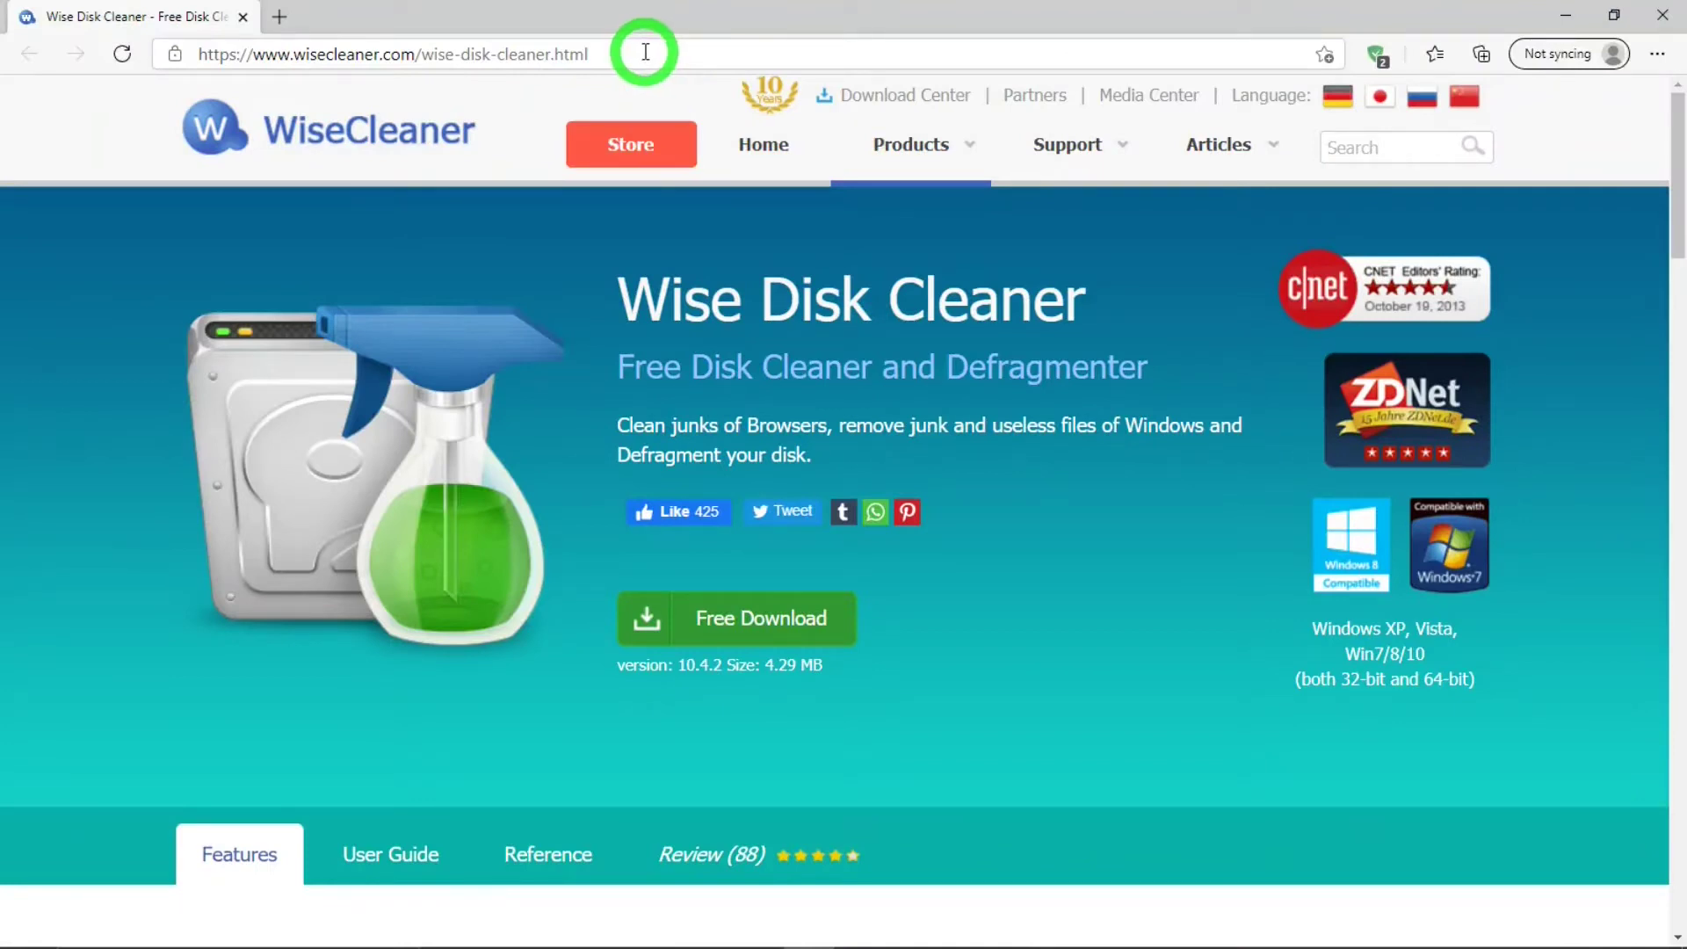
# Step: Scroll the wisecleaner.com Wise Disk Cleaner page in Edge, which offers the free 10.4.2 download
pyautogui.moveTo(1284, 174)
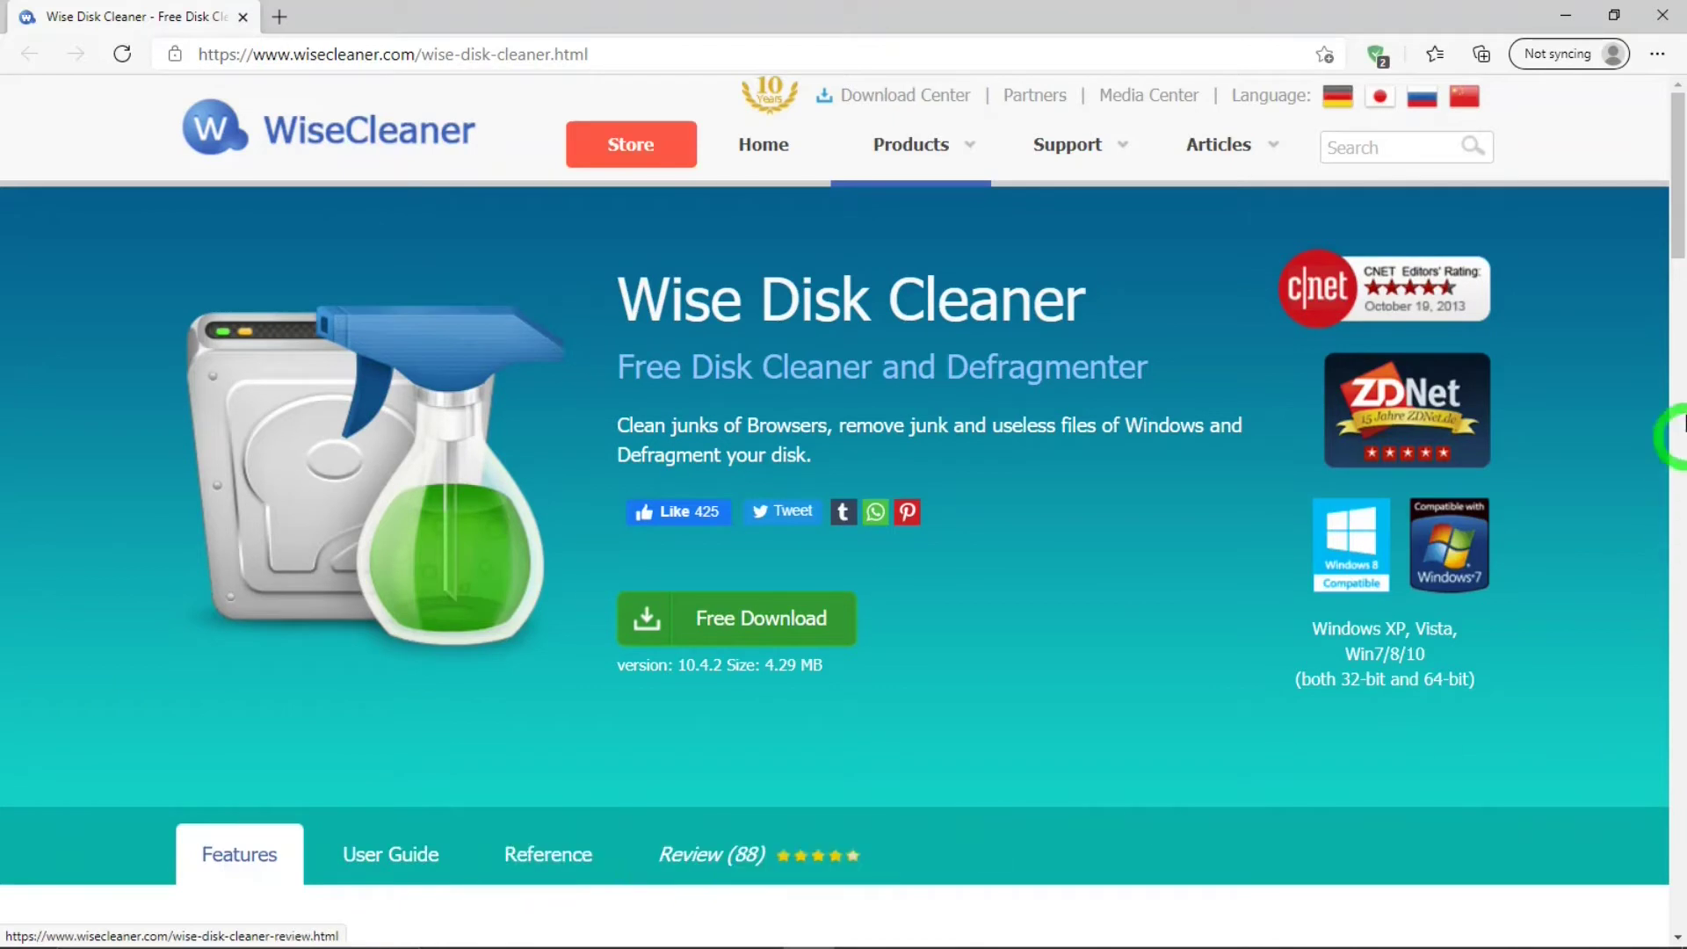
pyautogui.moveTo(1680, 189); pyautogui.dragTo(1647, 143)
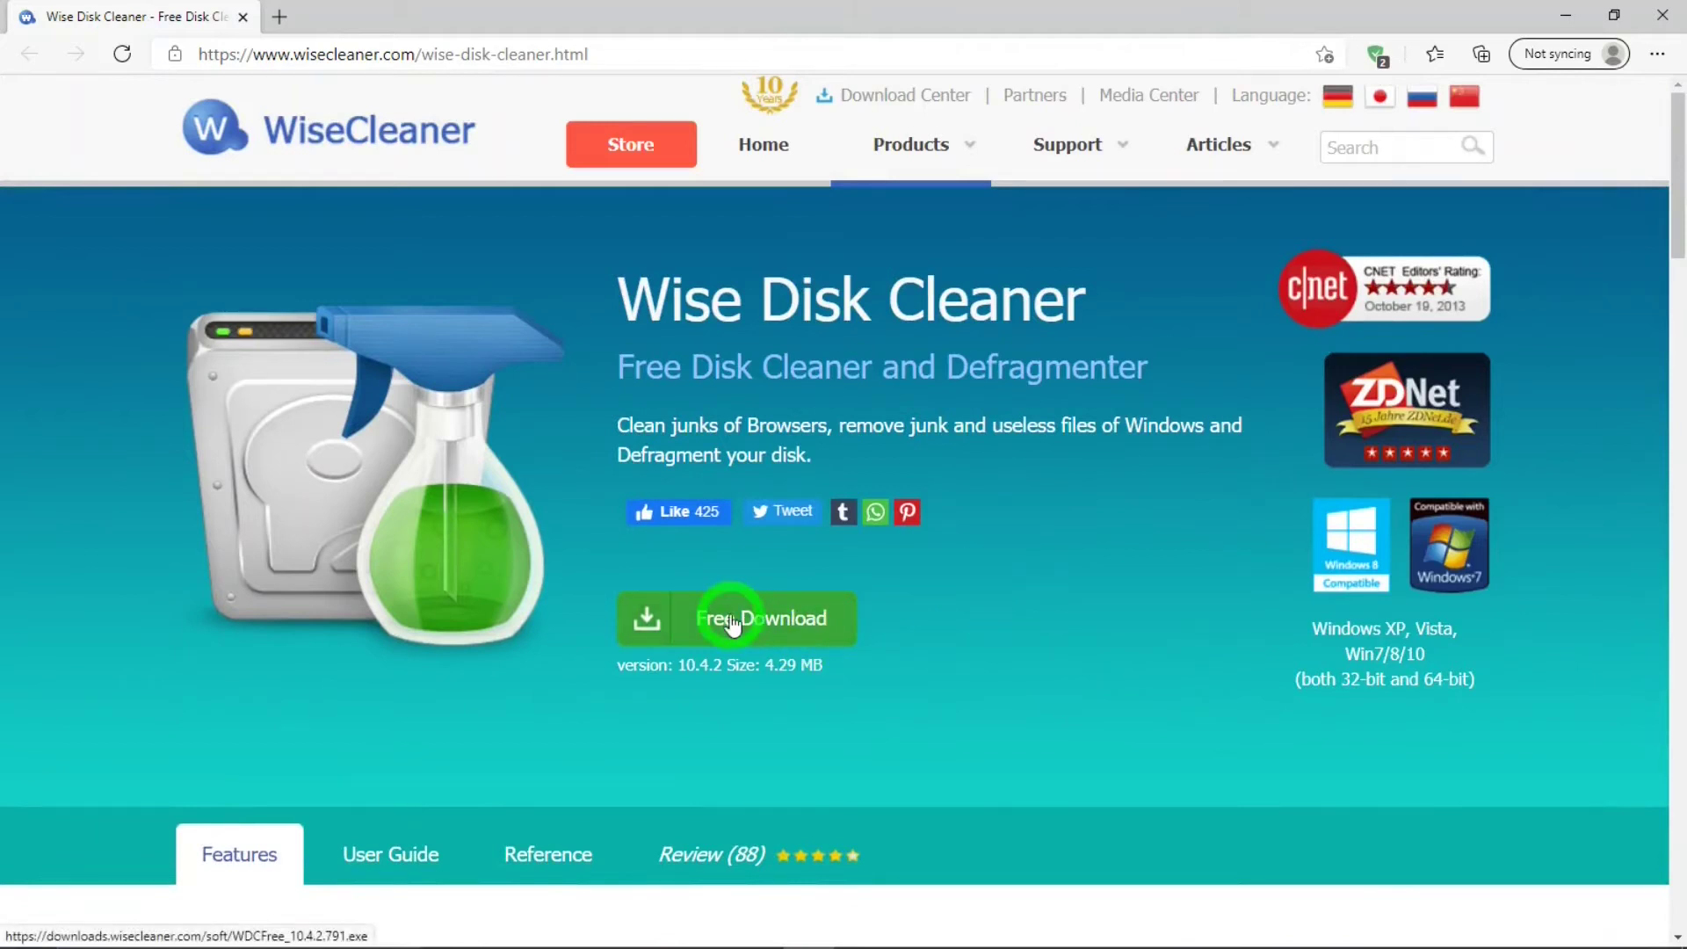